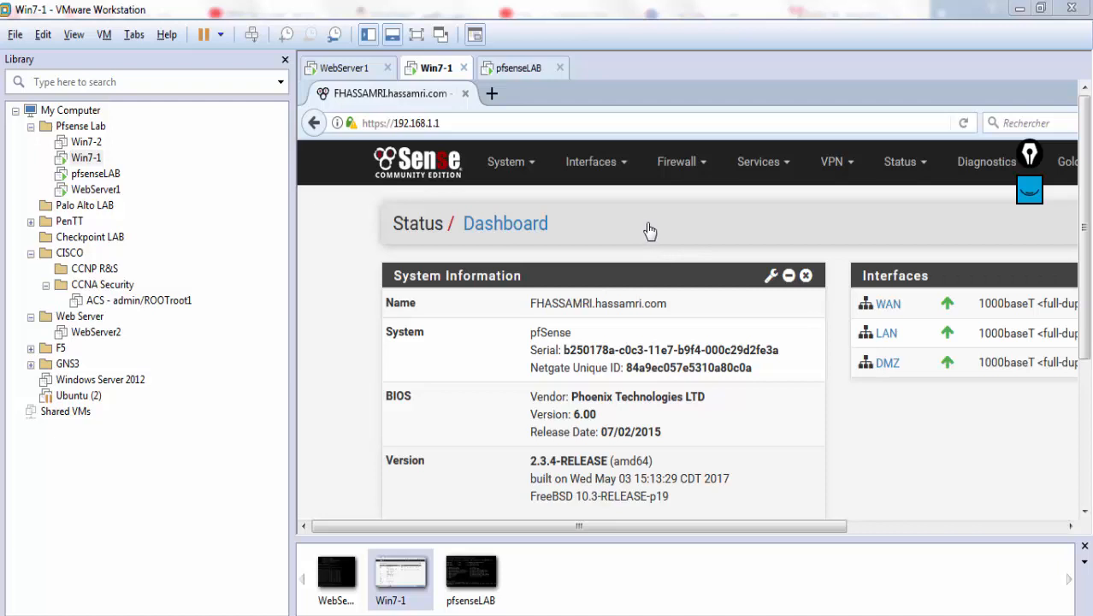
# Step: Switch the Win7-1 virtual machine to full screen so the pfSense dashboard fills the display
pyautogui.click(417, 35)
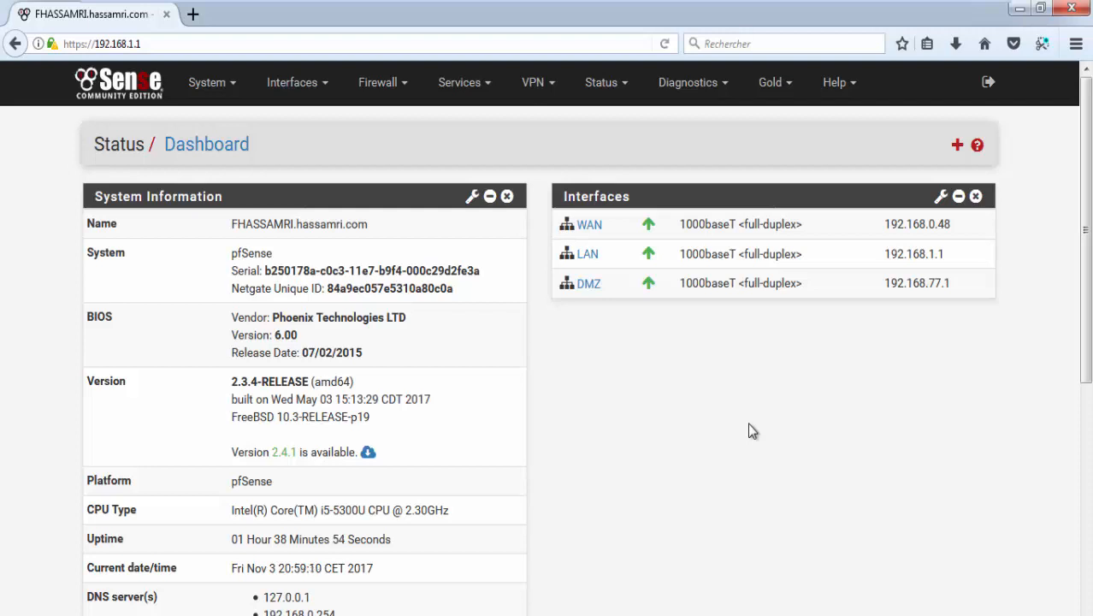
# Step: Go to Firewall > Schedules and reveal the note explaining what schedules are for
pyautogui.click(383, 83)
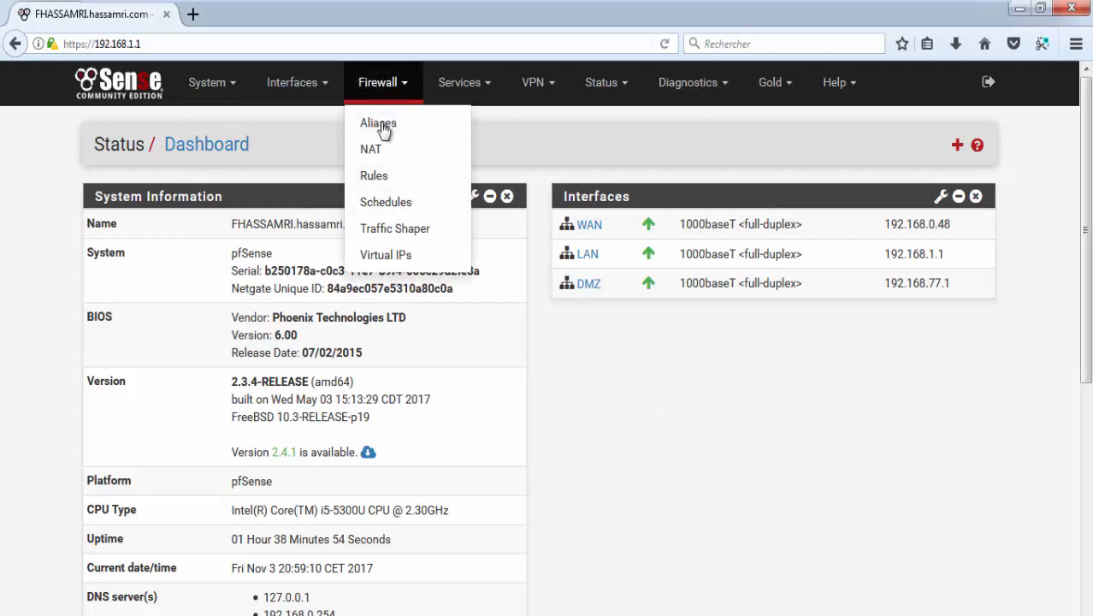
pyautogui.click(385, 202)
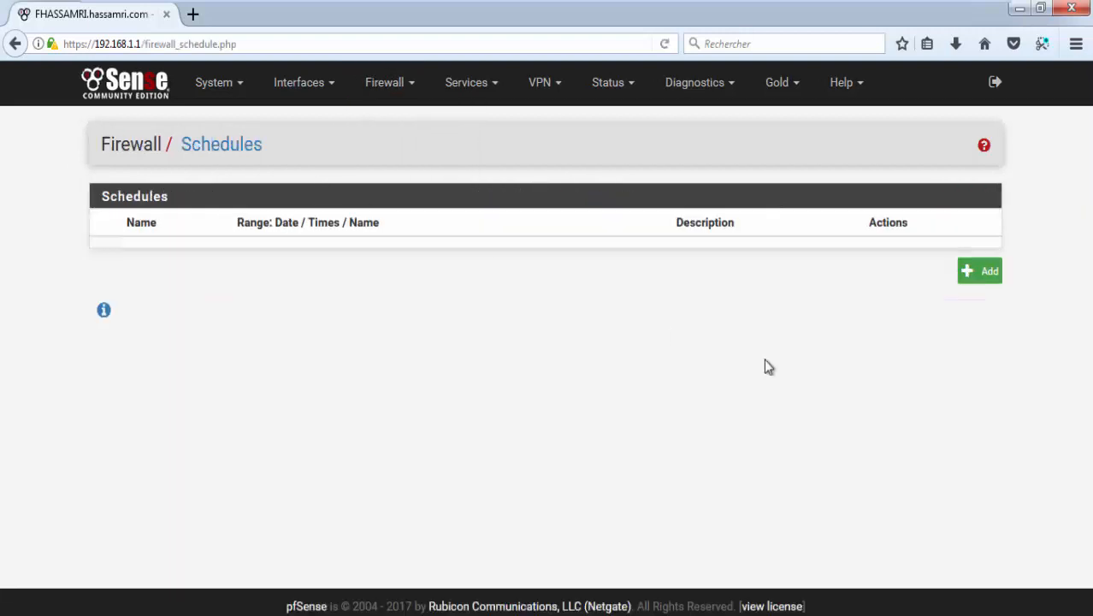
pyautogui.click(103, 309)
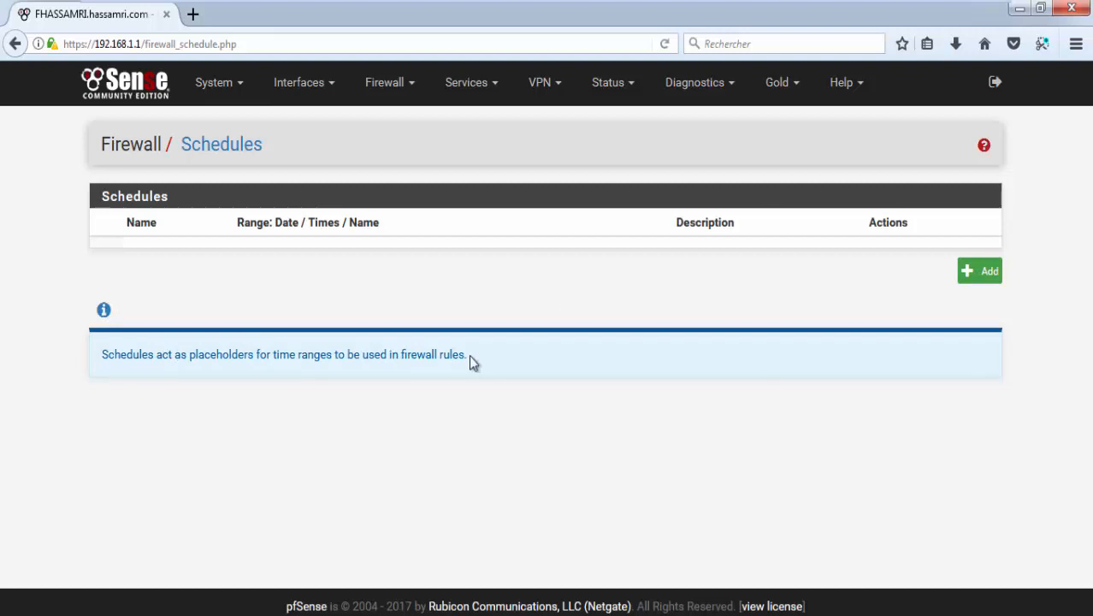
# Step: Highlight the schedules note and its words 'firewall' and 'rules', then start a new schedule
pyautogui.moveTo(459, 355); pyautogui.dragTo(101, 355)
pyautogui.tripleClick(345, 353)
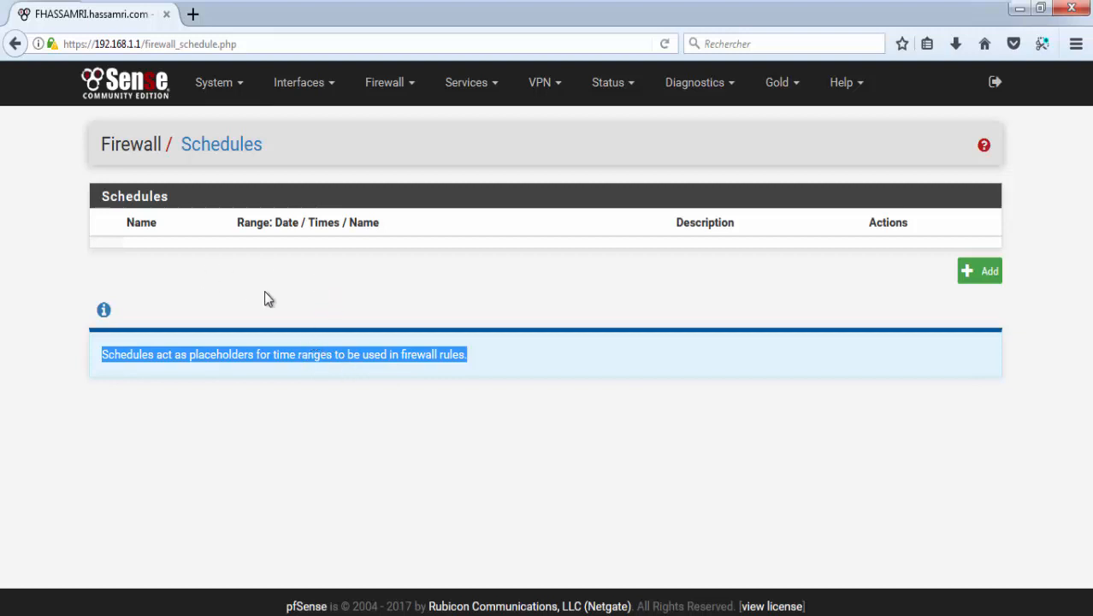
pyautogui.tripleClick(437, 354)
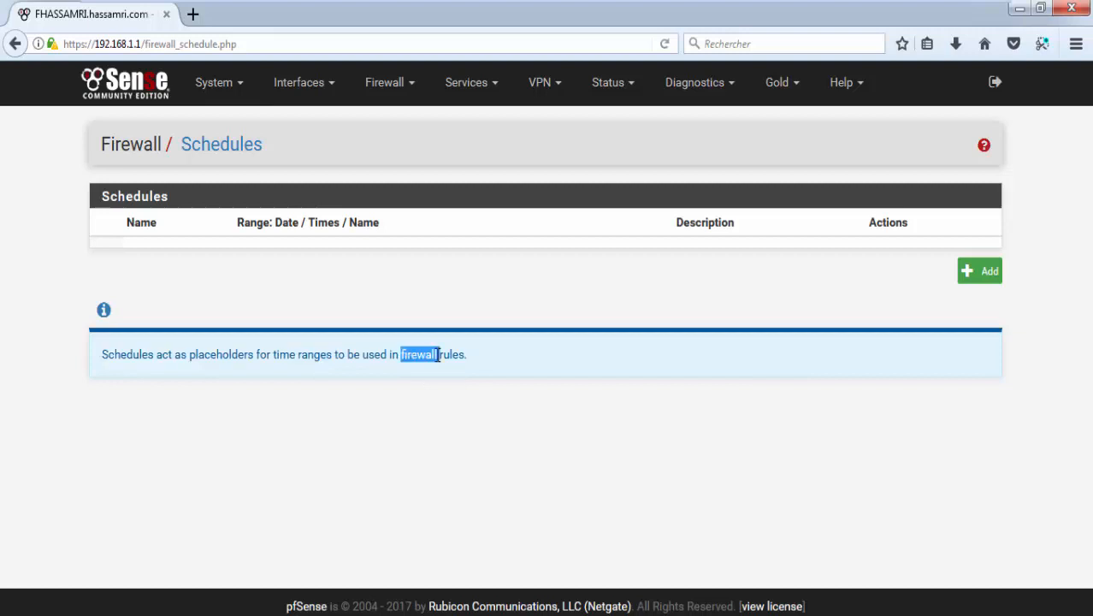
pyautogui.doubleClick(378, 354)
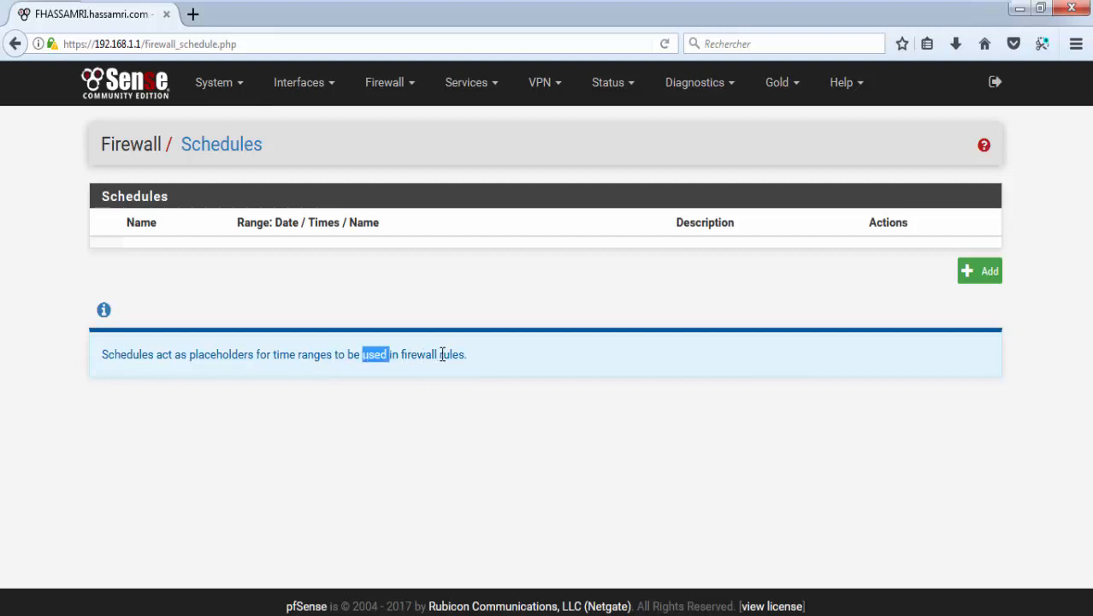
pyautogui.doubleClick(442, 354)
pyautogui.doubleClick(428, 354)
pyautogui.doubleClick(393, 353)
pyautogui.doubleClick(426, 351)
pyautogui.doubleClick(448, 353)
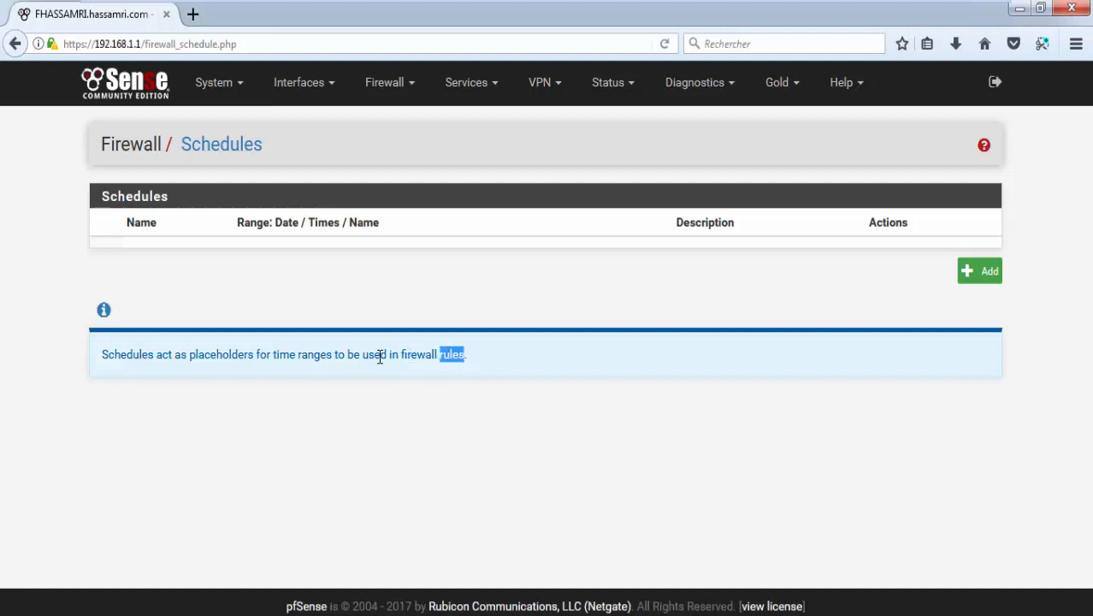
pyautogui.doubleClick(379, 354)
pyautogui.doubleClick(427, 353)
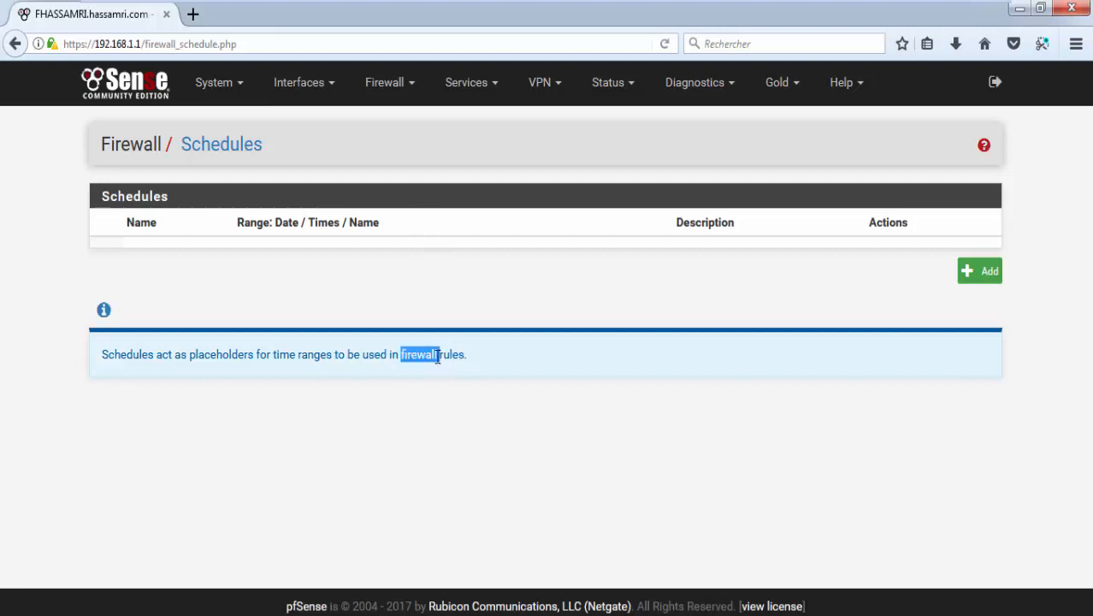
pyautogui.tripleClick(441, 354)
pyautogui.click(980, 270)
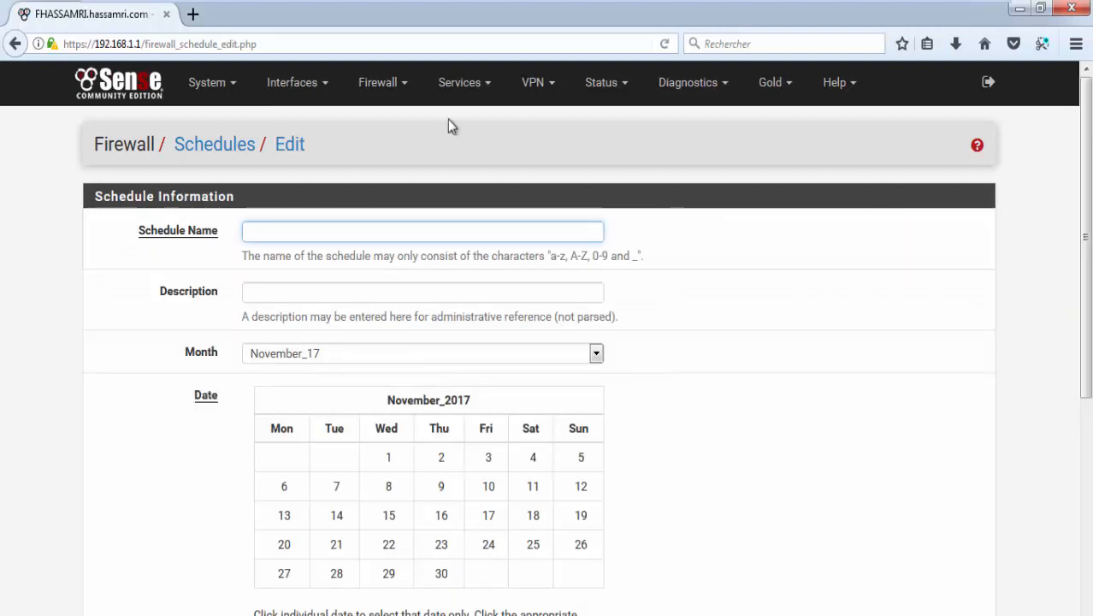
# Step: Name the schedule Schedule_WebServer_Holidays and describe it as 'Deny Access to WebServer'
pyautogui.click(312, 230)
pyautogui.click(226, 267)
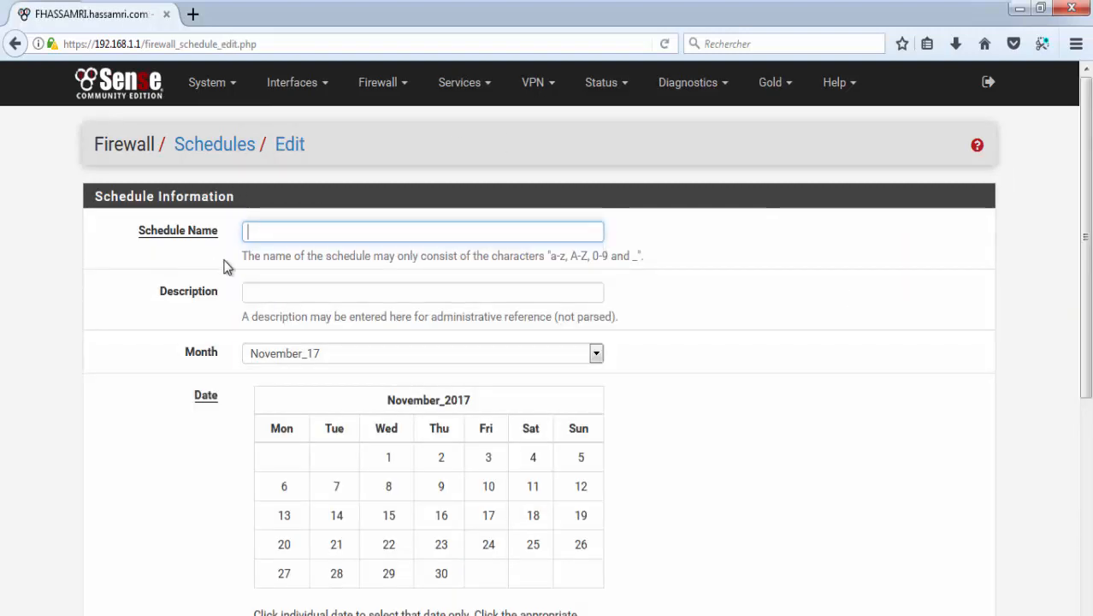
pyautogui.click(316, 238)
pyautogui.write('S')
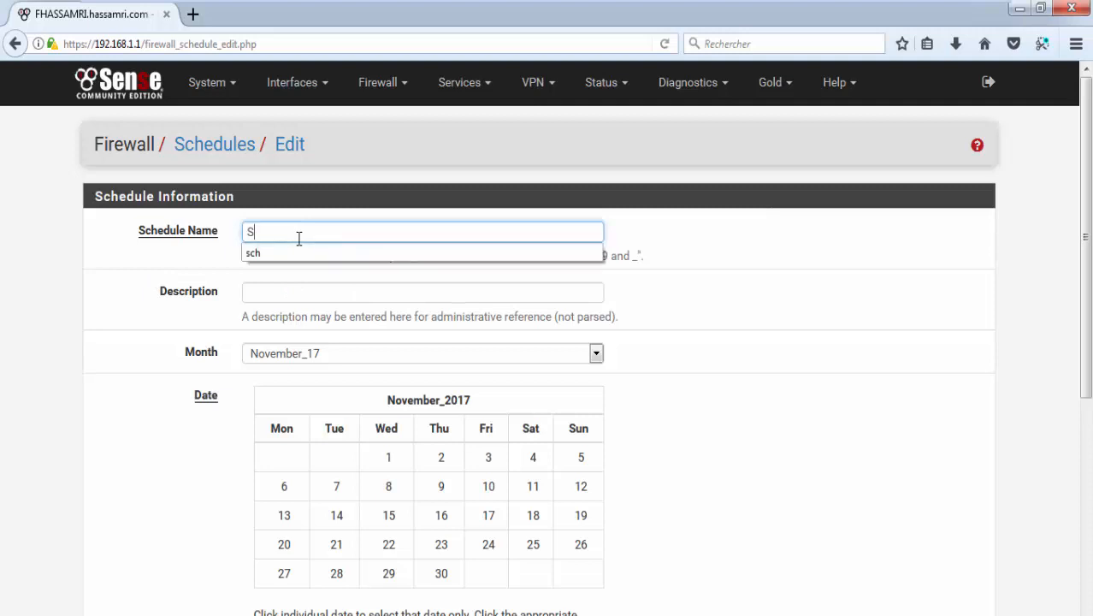
pyautogui.write('chedule')
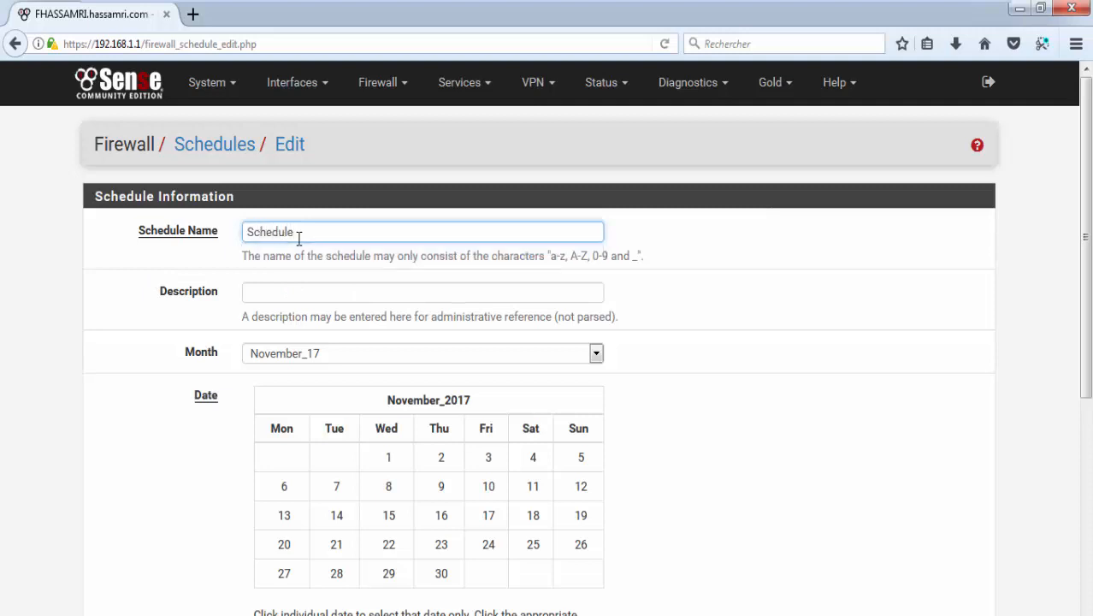
pyautogui.write('_WebServer')
pyautogui.write('_Holidays')
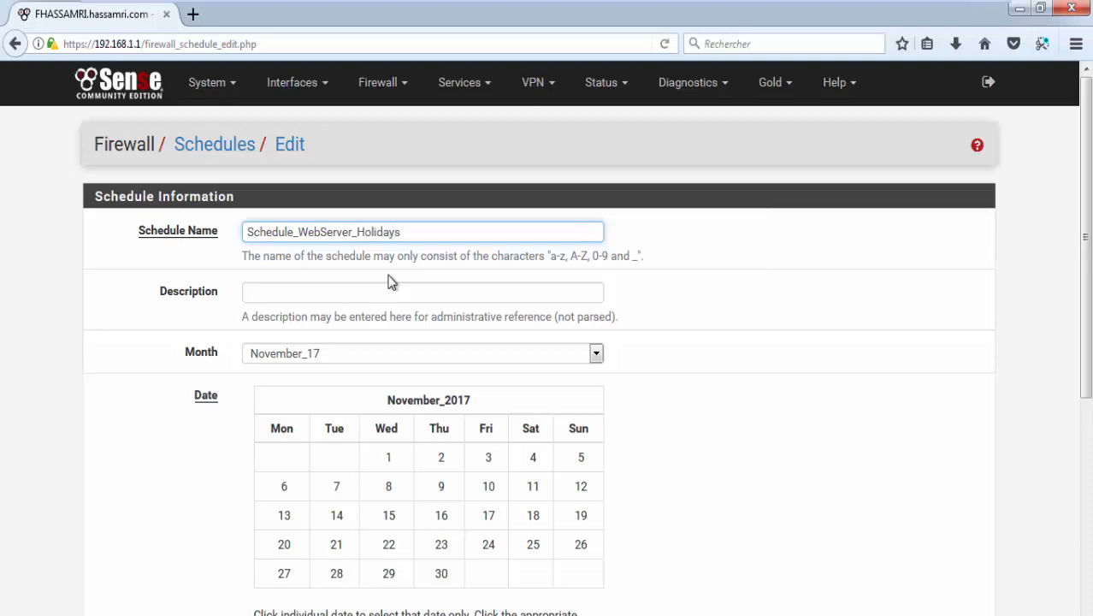
pyautogui.click(302, 290)
pyautogui.write('Deny Acce')
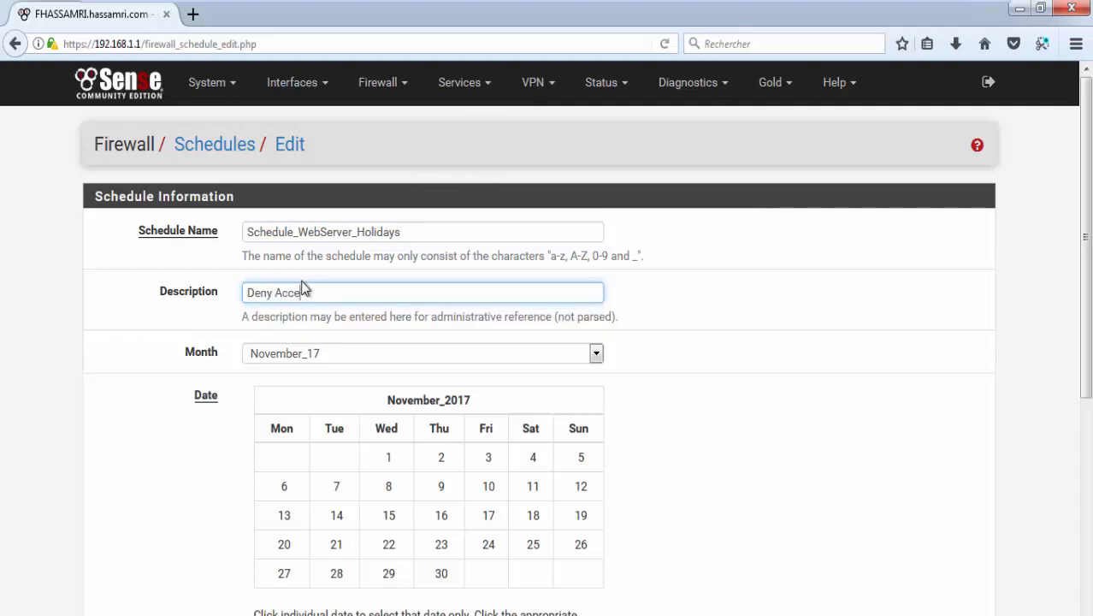
pyautogui.write('ss to WebServer')
pyautogui.tripleClick(340, 293)
# Step: With month November_17, select every Friday–Sunday: 3–5, 10–12, 17–19 and 24–26 November
pyautogui.scroll(-4, 345, 195)
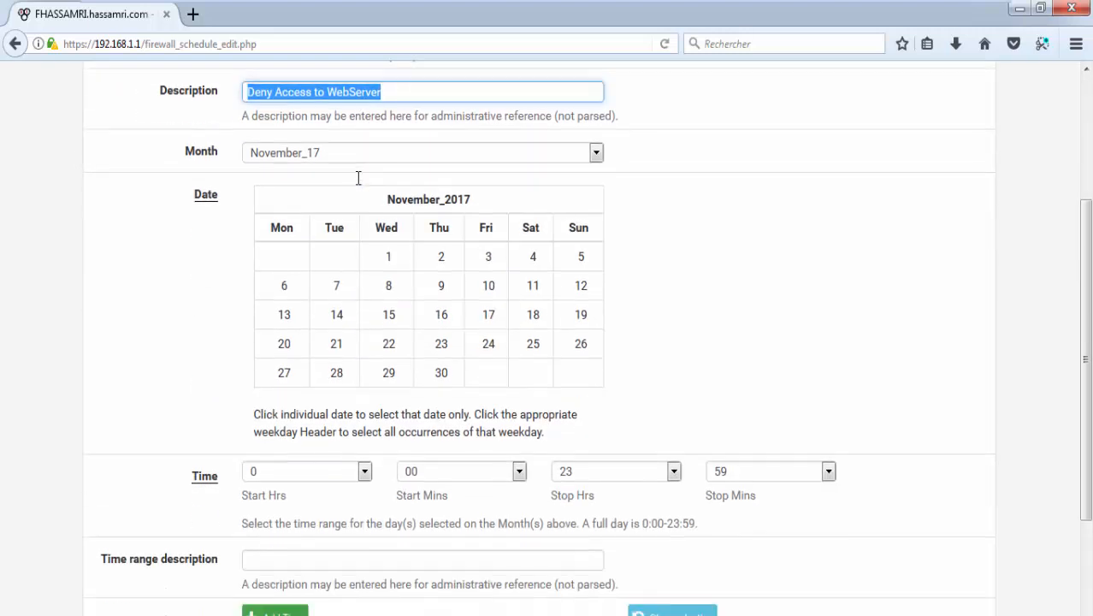
pyautogui.click(281, 153)
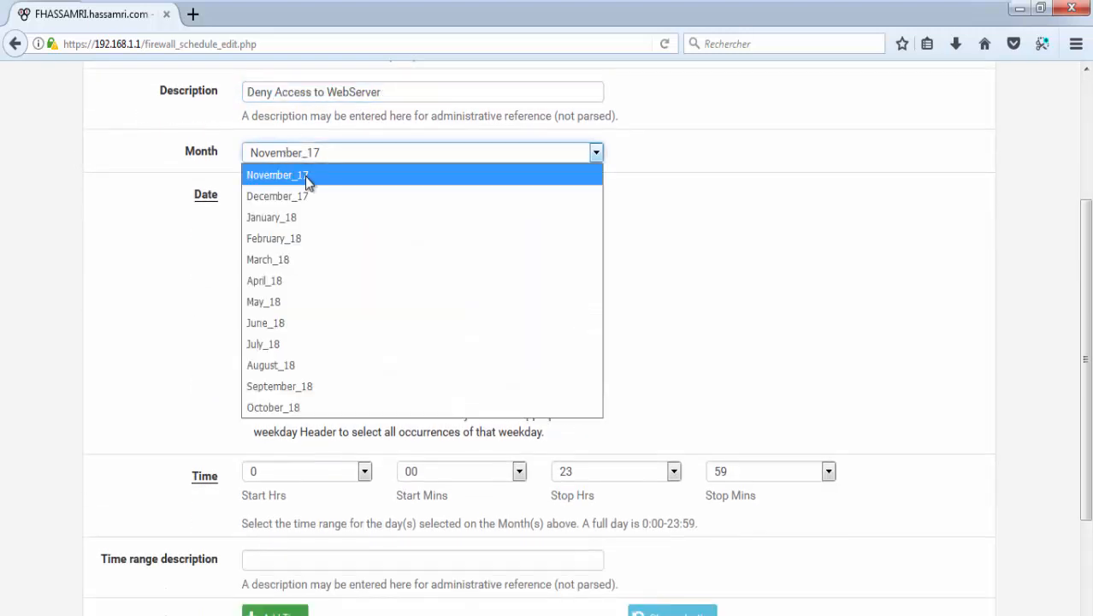
pyautogui.click(276, 158)
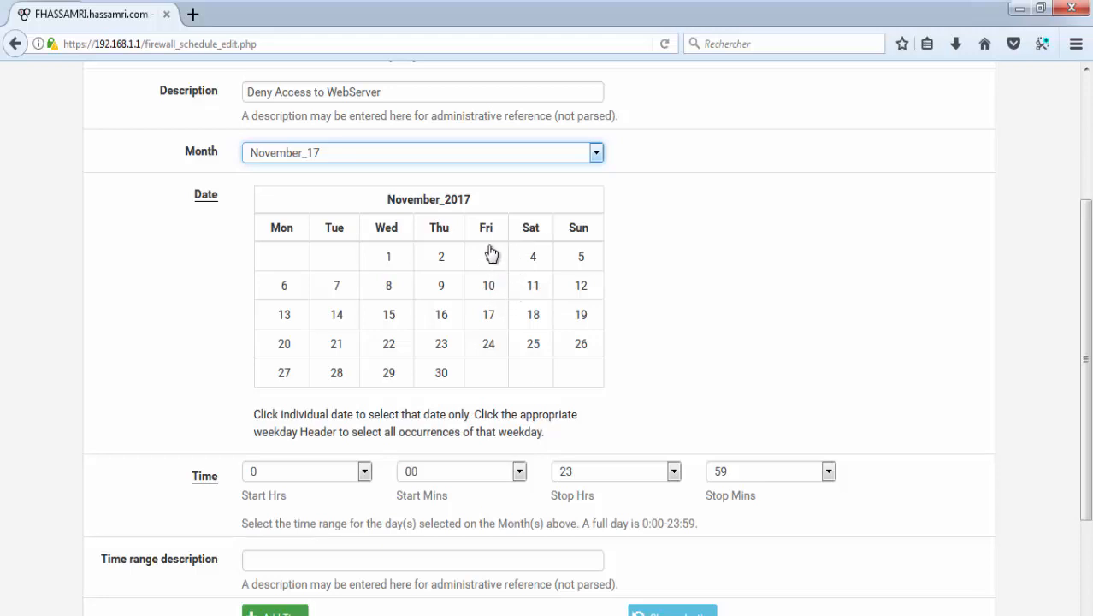
pyautogui.scroll(2, 420, 197)
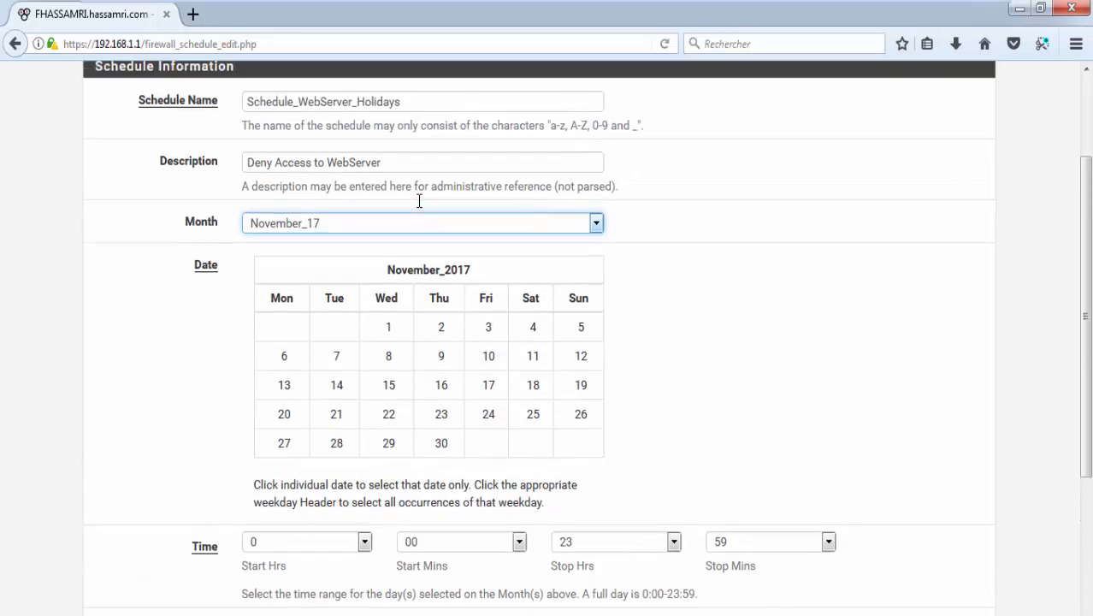
pyautogui.click(491, 360)
pyautogui.click(533, 359)
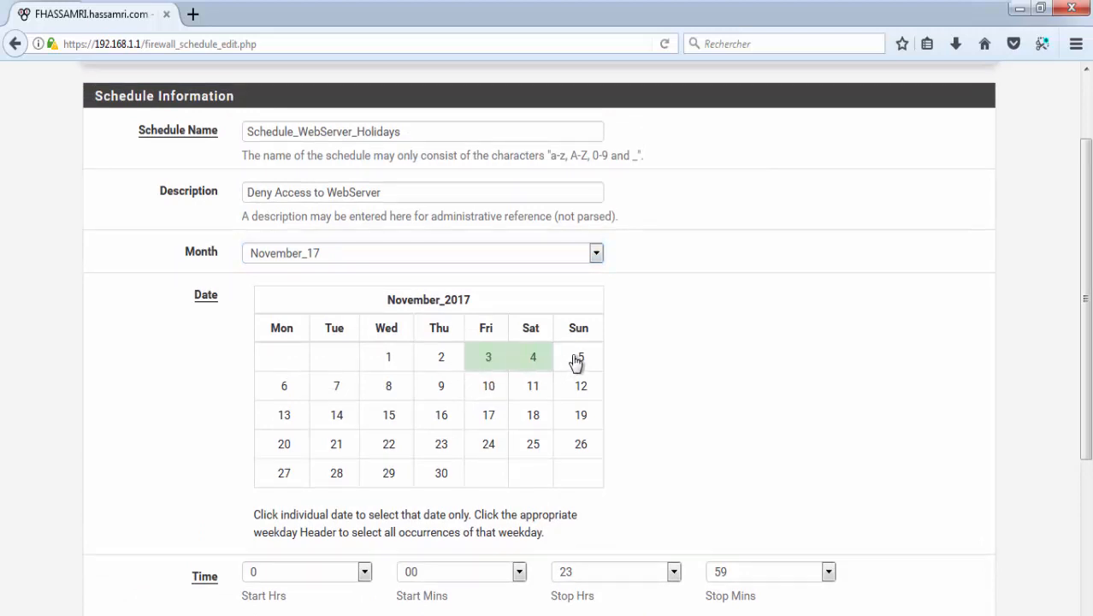
pyautogui.click(580, 361)
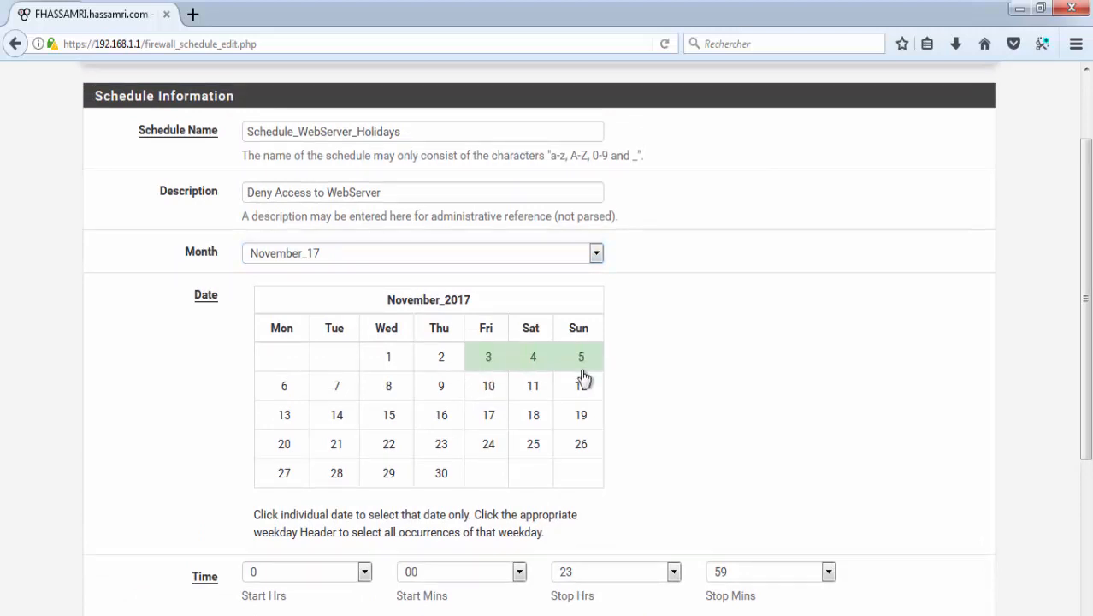
pyautogui.click(487, 390)
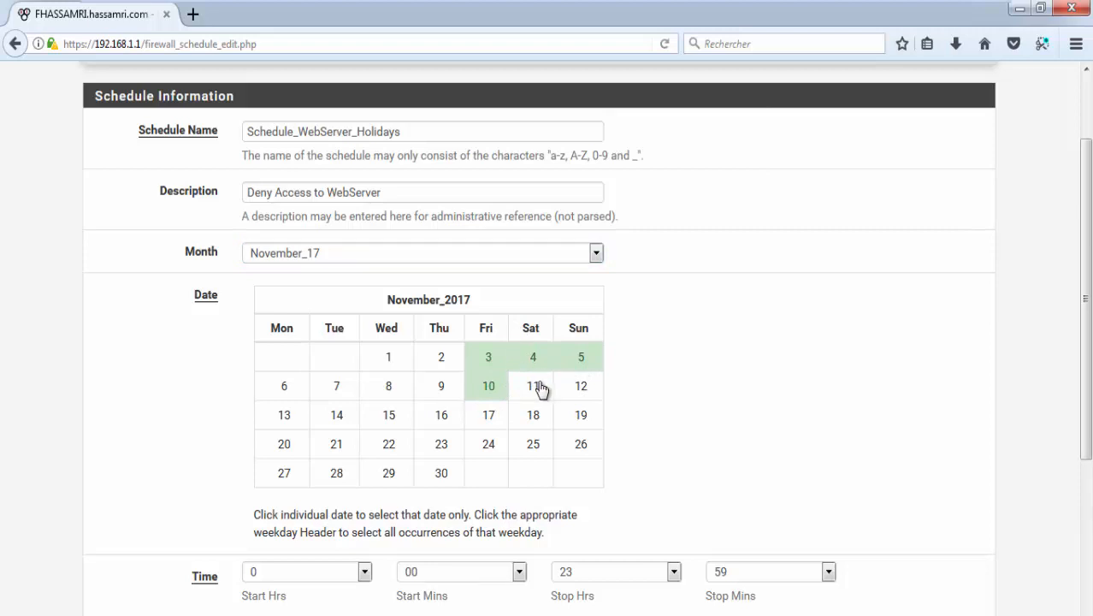
pyautogui.click(537, 388)
pyautogui.click(582, 395)
pyautogui.click(488, 418)
pyautogui.click(531, 419)
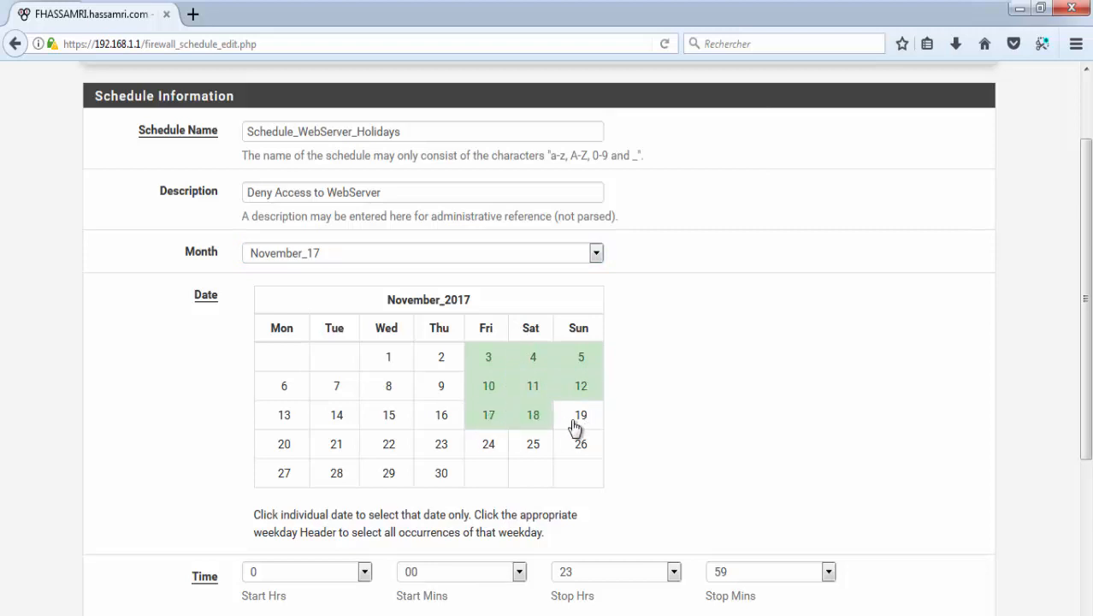
pyautogui.click(580, 421)
pyautogui.click(489, 446)
pyautogui.click(532, 445)
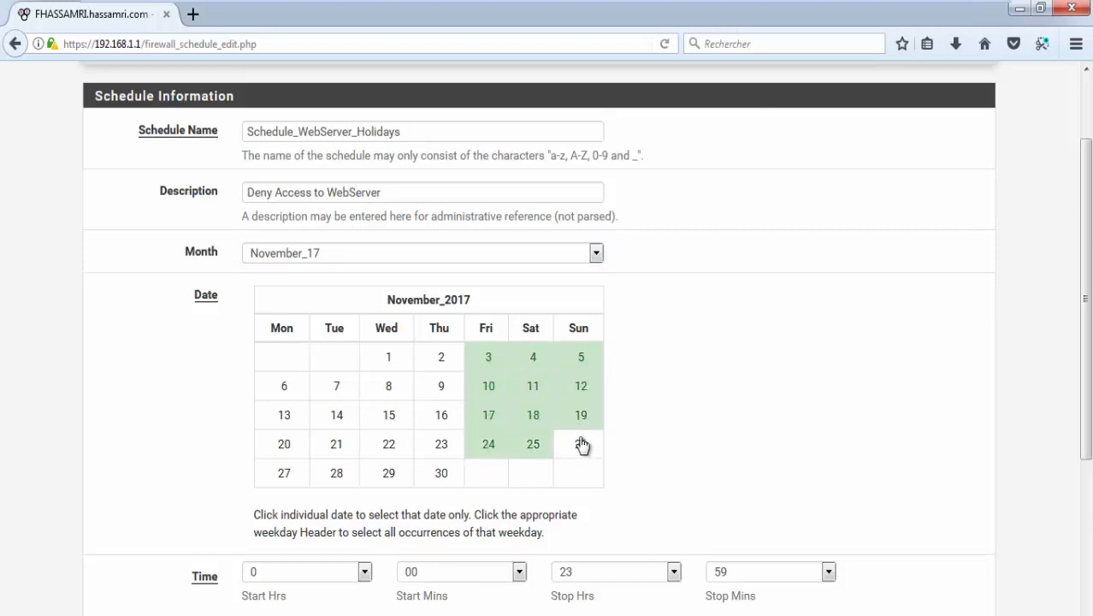
pyautogui.click(581, 444)
# Step: Keep the time range at start hour 0 and stop hour 23 for the selected days
pyautogui.scroll(-5, 508, 408)
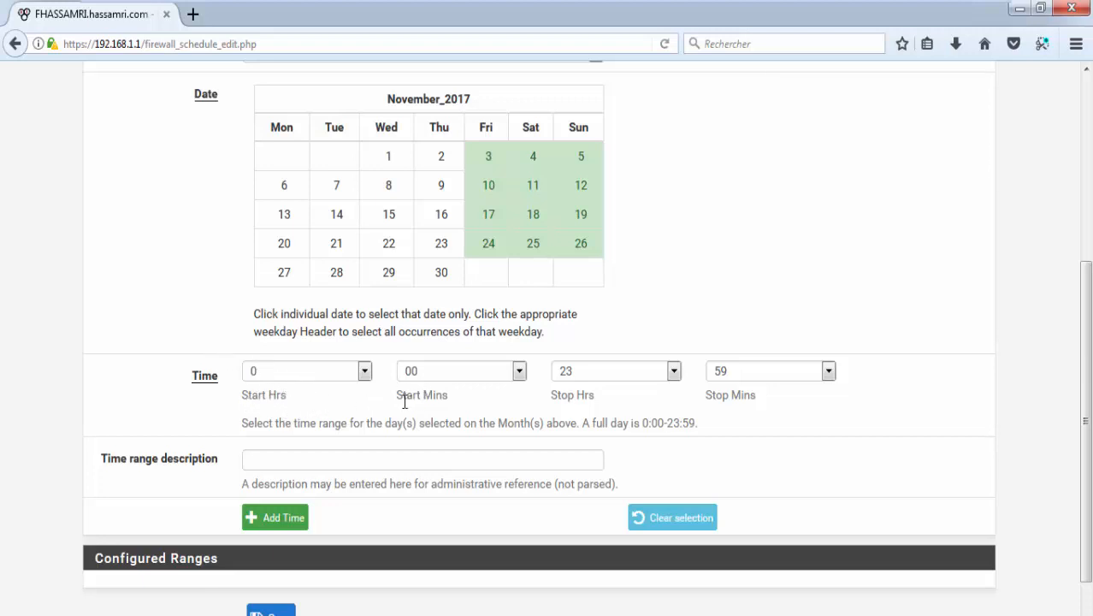
pyautogui.click(317, 377)
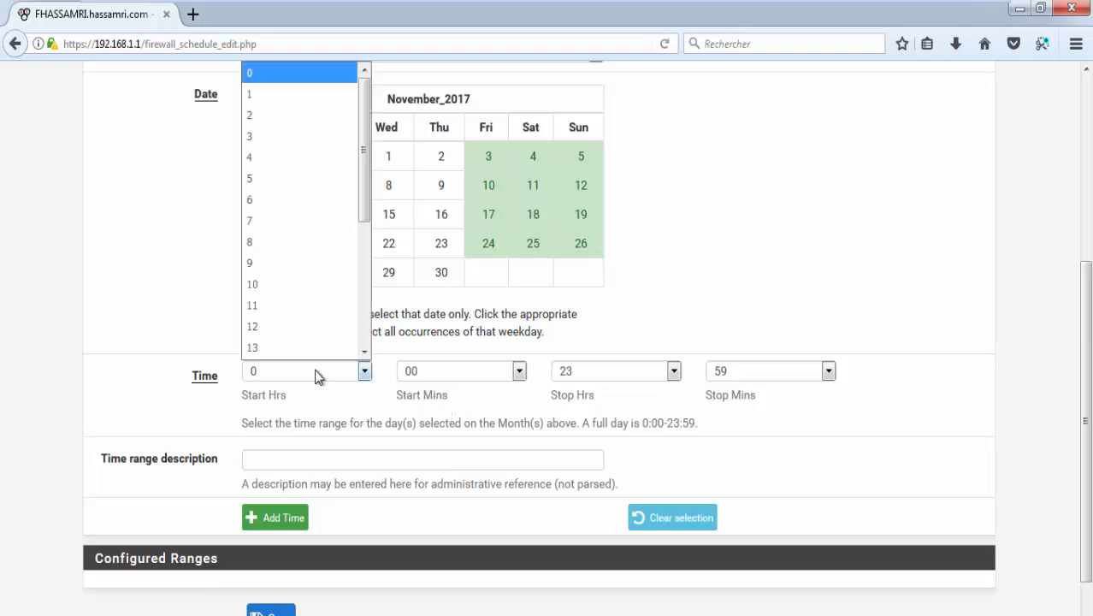
pyautogui.click(316, 377)
pyautogui.click(627, 373)
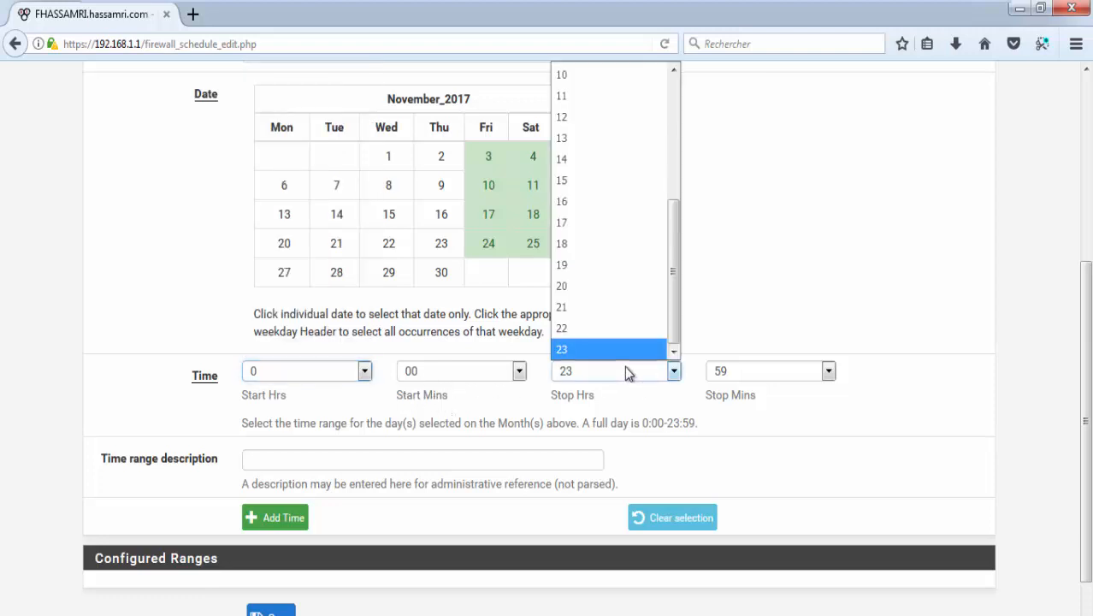
pyautogui.click(626, 373)
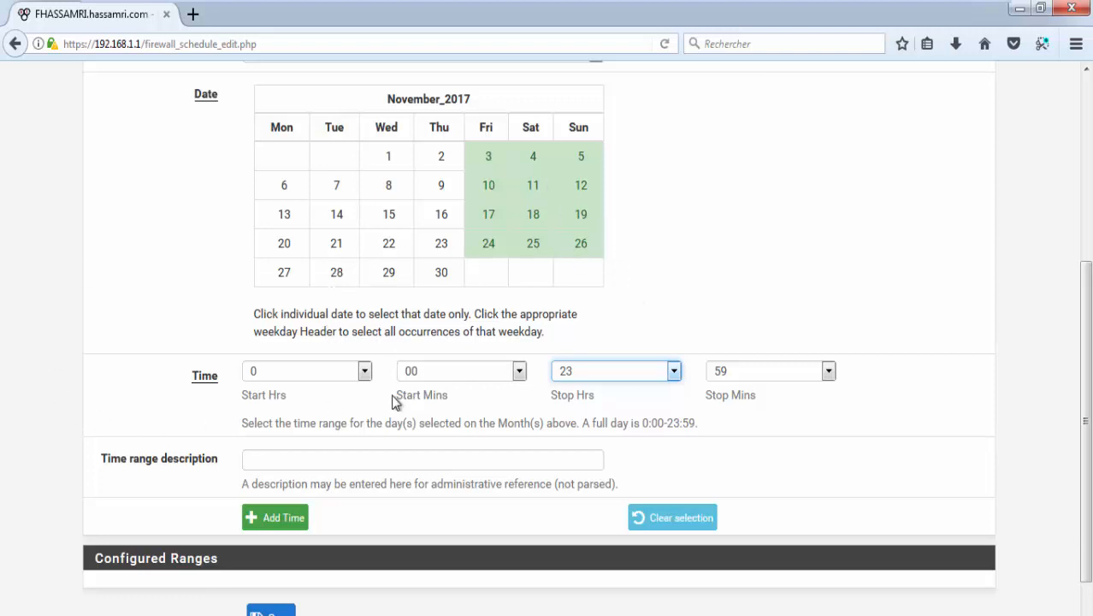
pyautogui.click(303, 465)
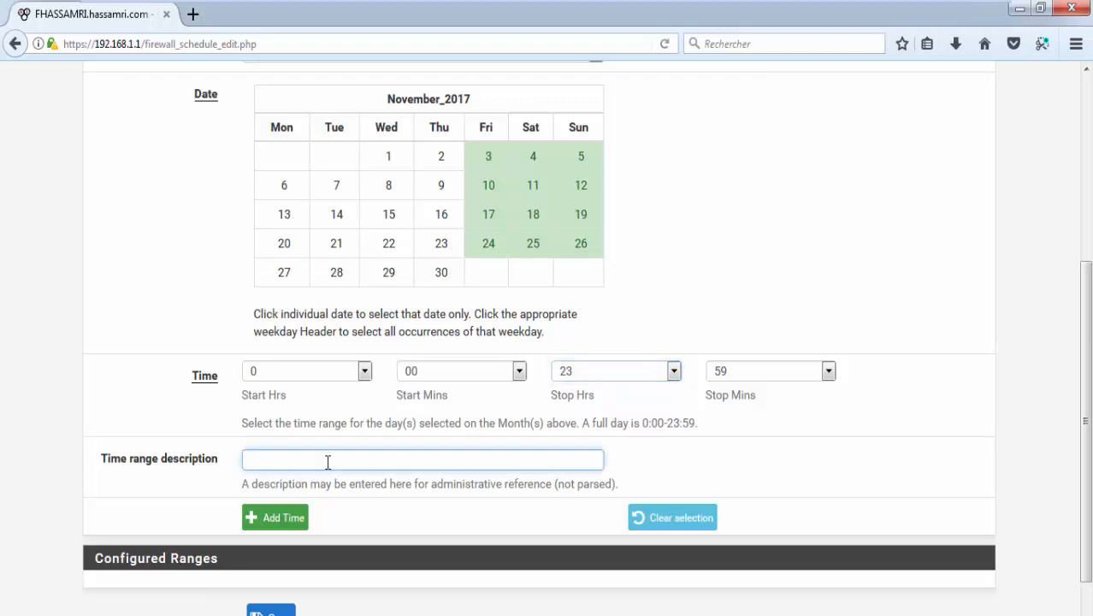
pyautogui.scroll(5, 317, 339)
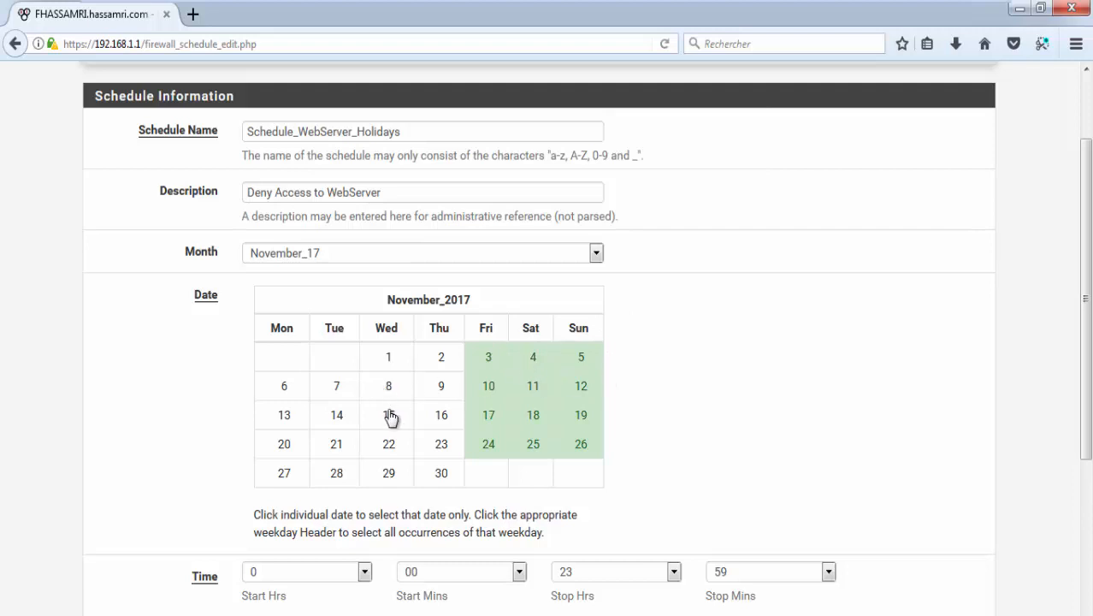
pyautogui.scroll(-6, 391, 416)
# Step: Add the November weekend dates as an all-day 0:00–23:59 time range
pyautogui.click(279, 453)
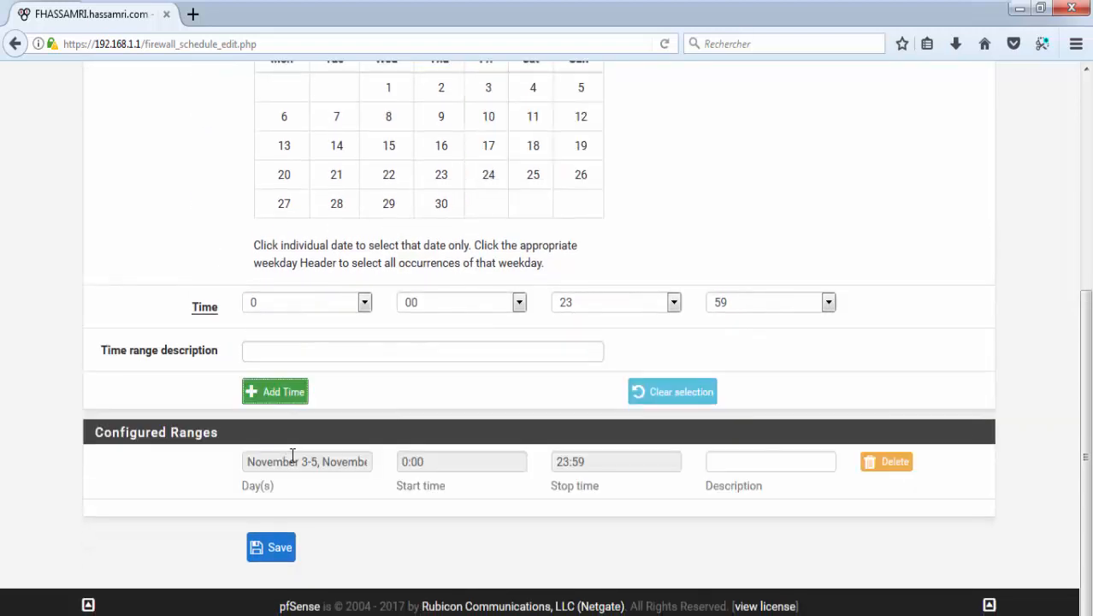
pyautogui.moveTo(312, 454); pyautogui.dragTo(175, 452)
pyautogui.click(347, 461)
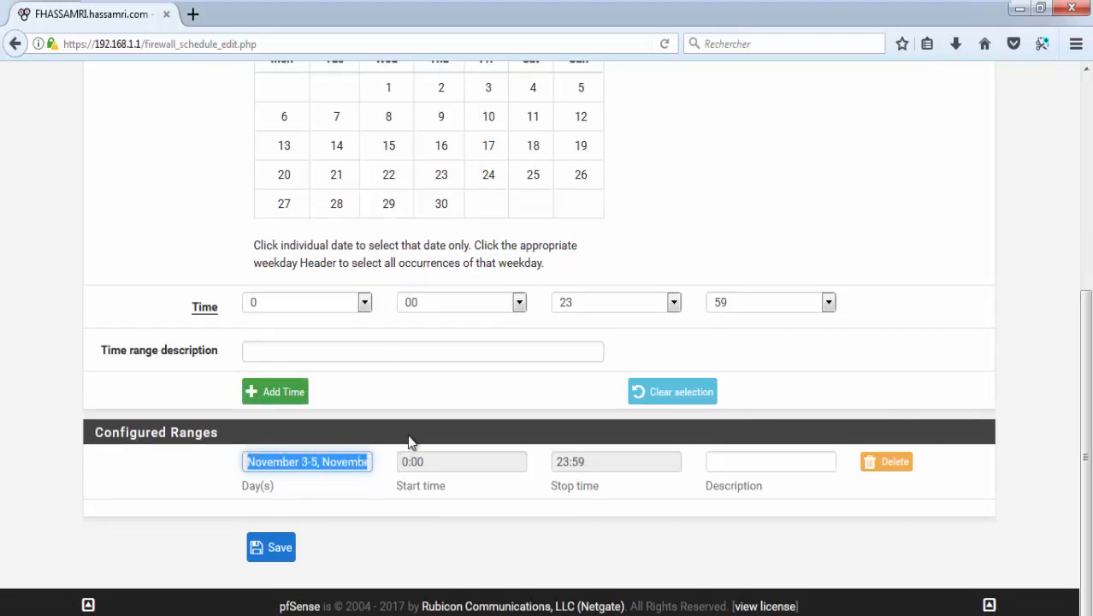
# Step: Switch to January_18, select days 1–14 and later dates, then save the schedule
pyautogui.scroll(3, 409, 442)
pyautogui.click(366, 184)
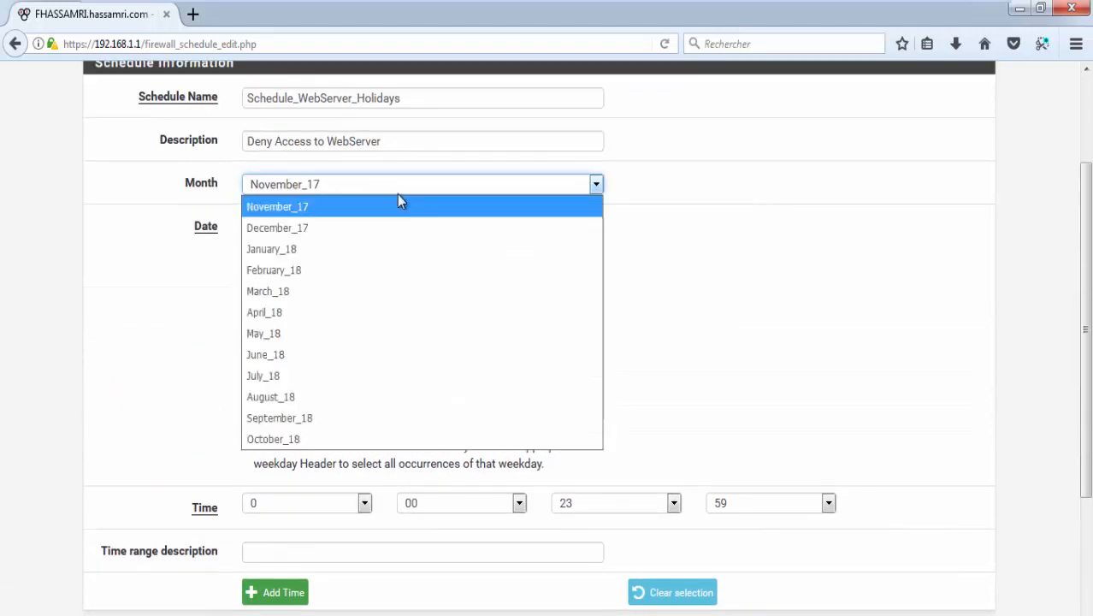
pyautogui.click(301, 255)
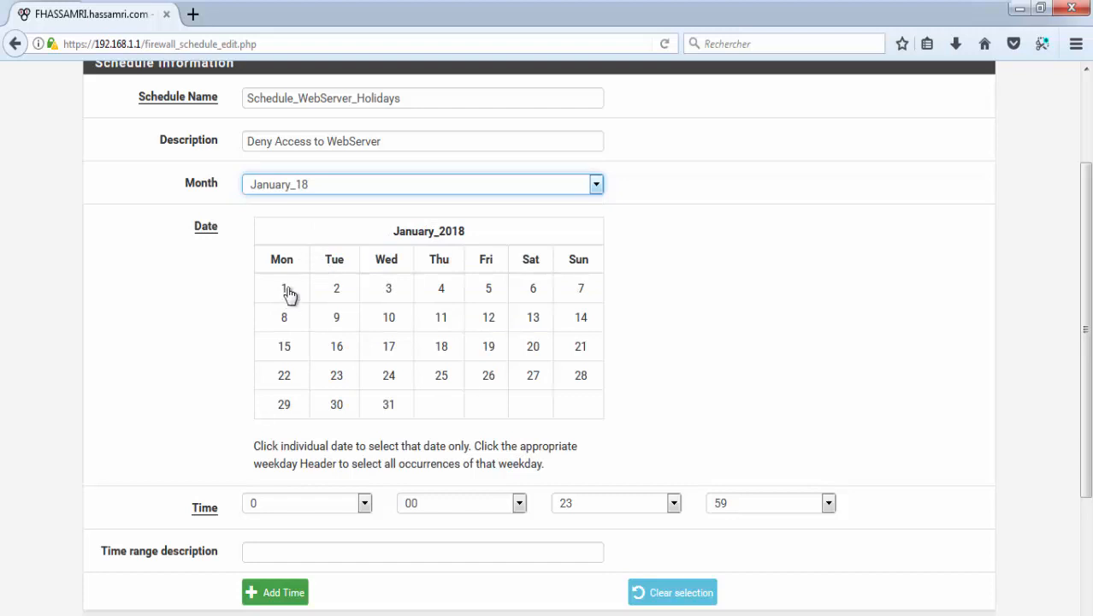
pyautogui.click(287, 289)
pyautogui.moveTo(298, 291); pyautogui.dragTo(427, 361)
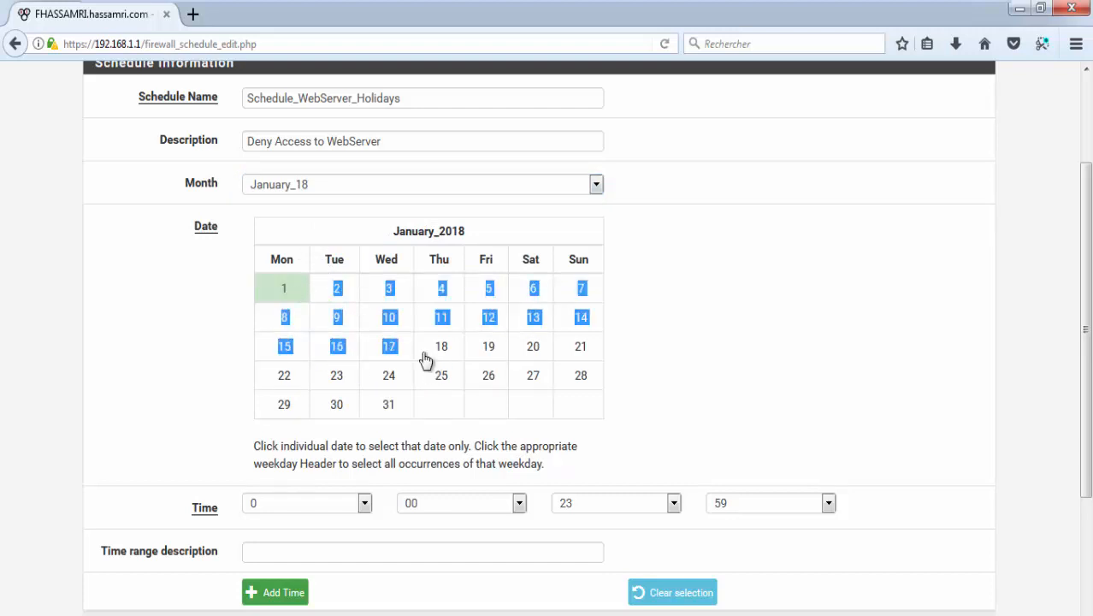
pyautogui.click(342, 291)
pyautogui.click(380, 296)
pyautogui.click(428, 297)
pyautogui.click(496, 296)
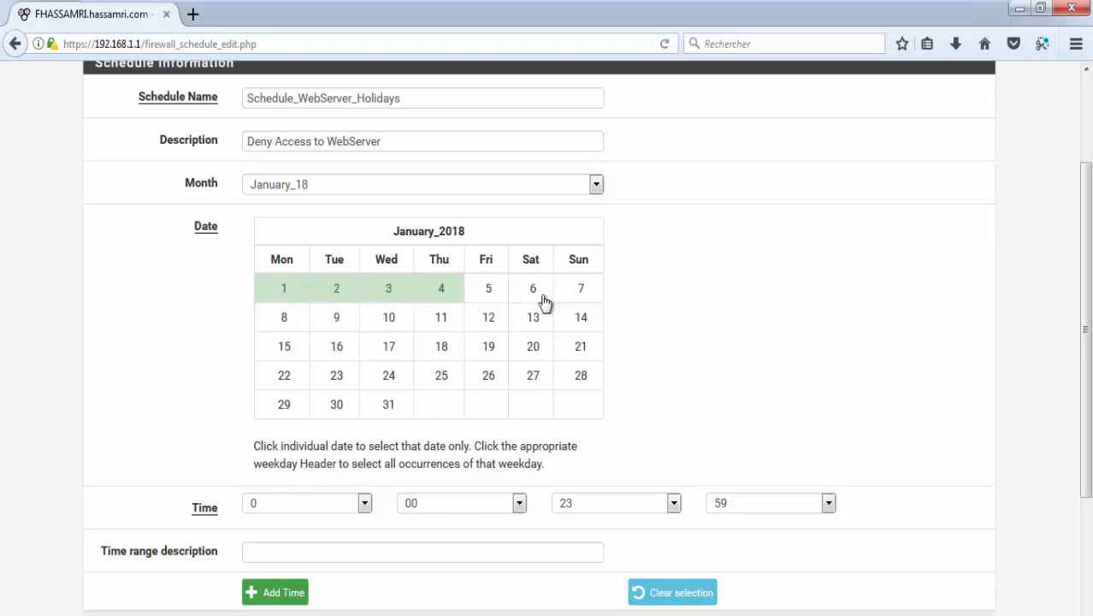
pyautogui.click(548, 296)
pyautogui.click(581, 293)
pyautogui.click(580, 323)
pyautogui.click(534, 323)
pyautogui.click(490, 323)
pyautogui.click(441, 324)
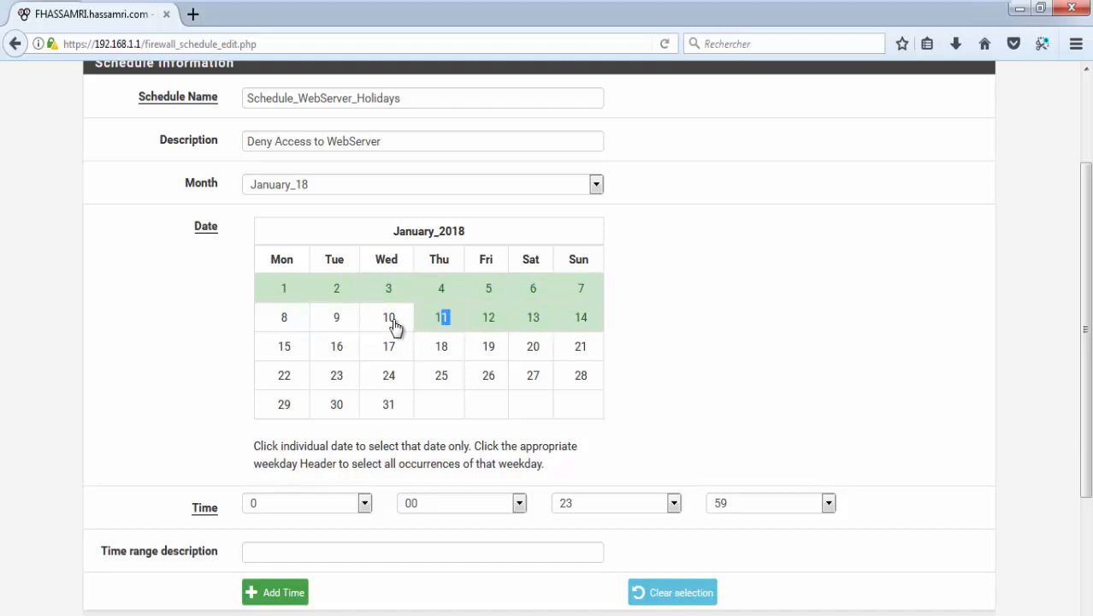
pyautogui.click(391, 325)
pyautogui.click(312, 326)
pyautogui.moveTo(328, 361)
pyautogui.mouseDown()
pyautogui.moveTo(556, 353)
pyautogui.moveTo(578, 385)
pyautogui.moveTo(293, 378)
pyautogui.moveTo(285, 403)
pyautogui.moveTo(383, 418)
pyautogui.mouseUp()
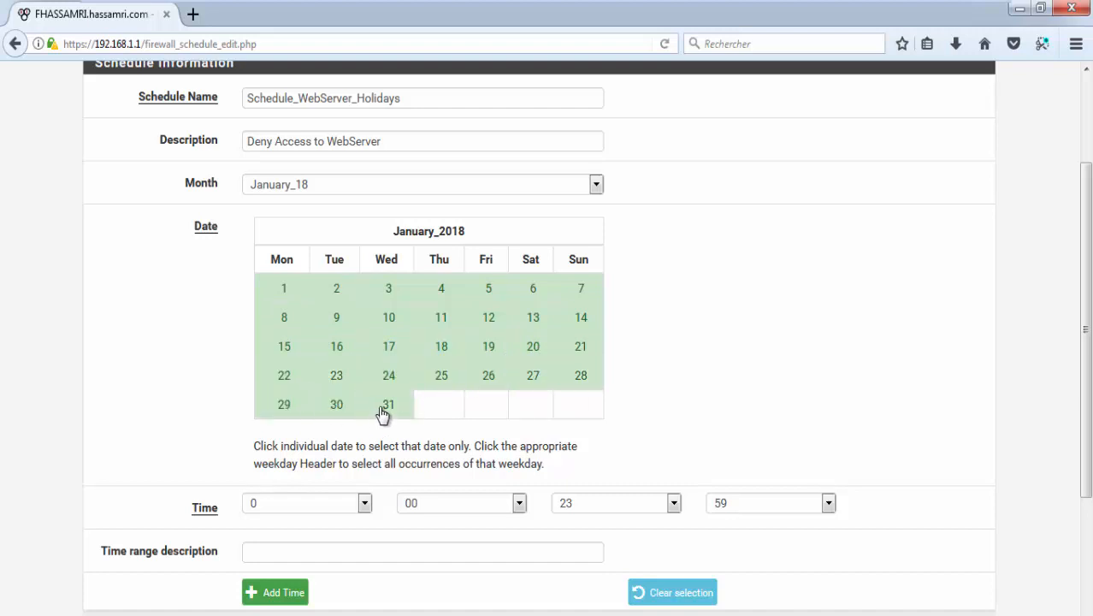
pyautogui.scroll(-3, 616, 441)
pyautogui.click(265, 554)
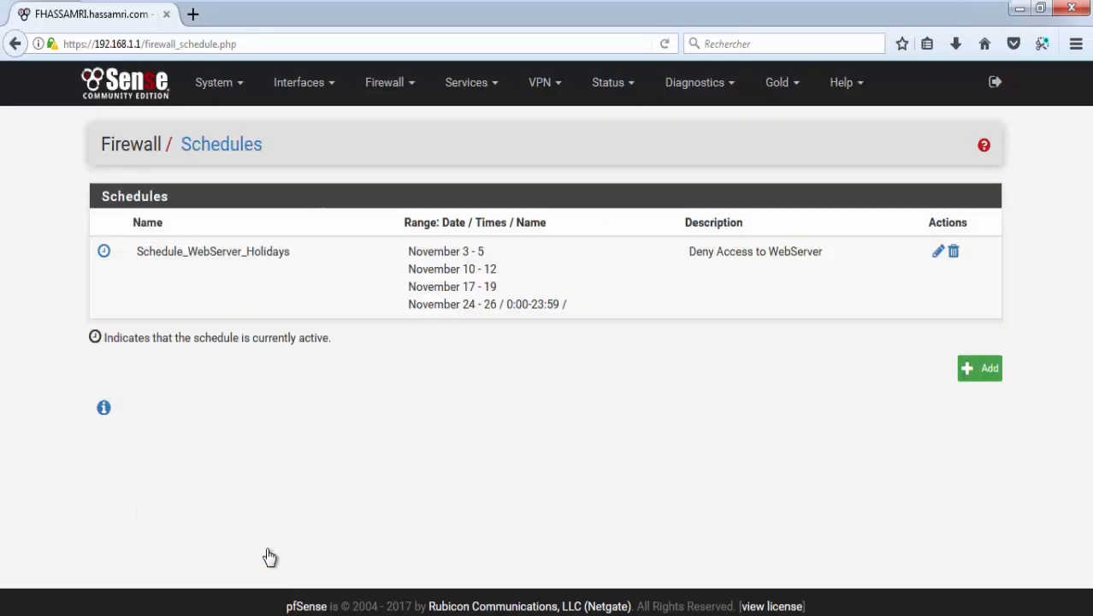
# Step: Reopen the holiday schedule and select January 2018 days 1 through 7
pyautogui.click(938, 251)
pyautogui.scroll(-5, 393, 368)
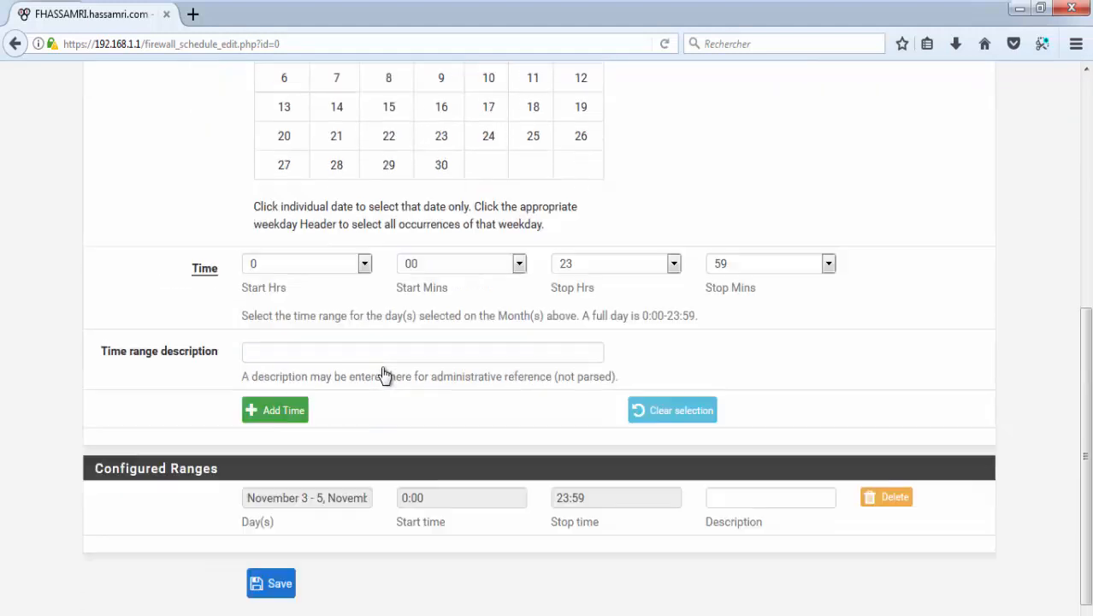
pyautogui.scroll(4, 390, 364)
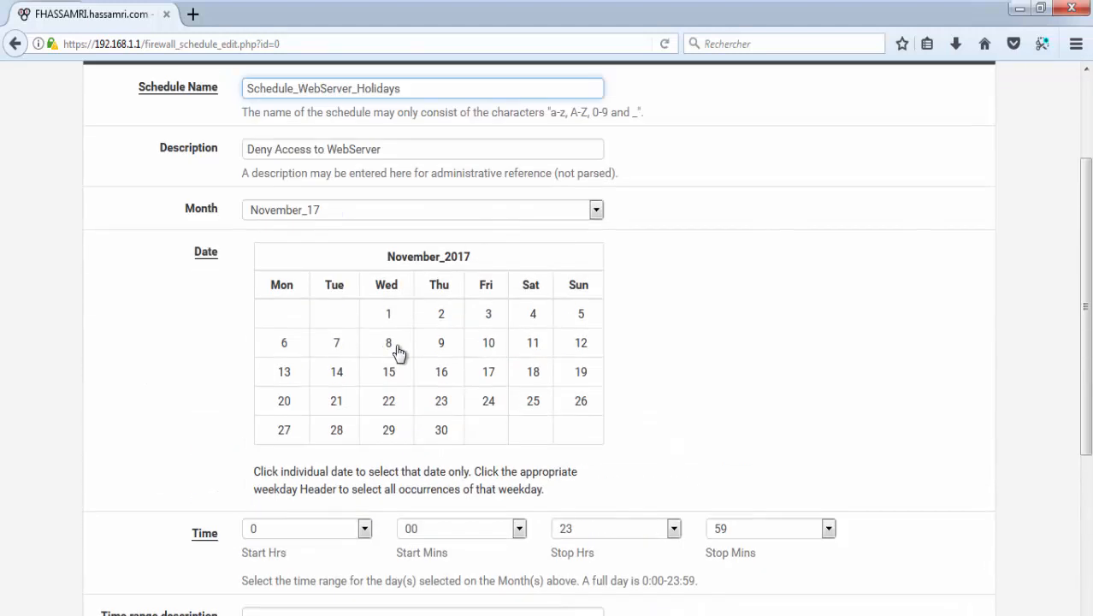
pyautogui.click(327, 212)
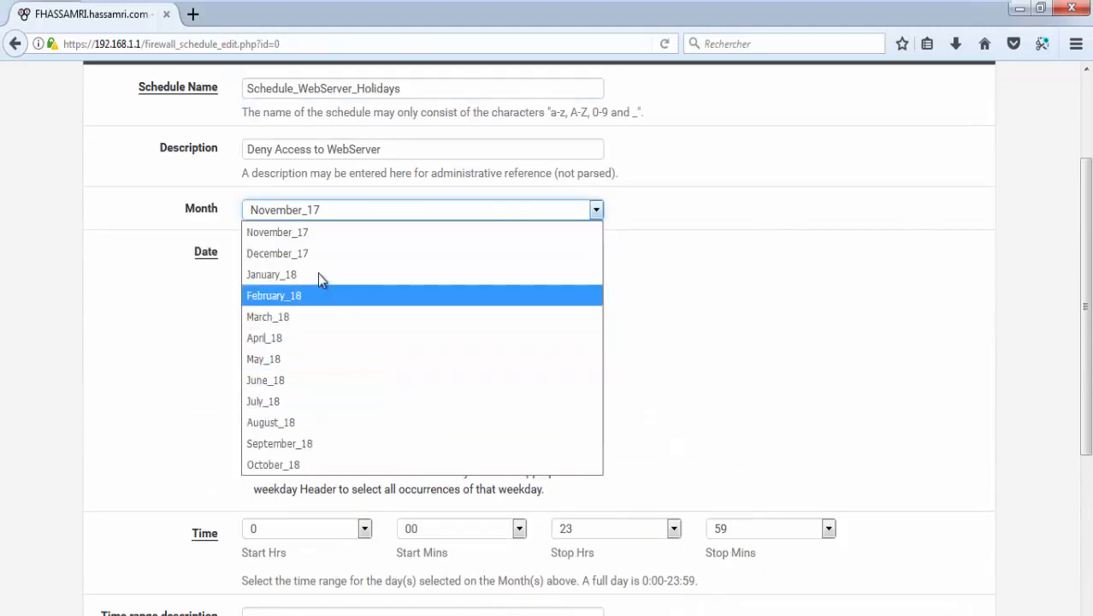
pyautogui.click(318, 275)
pyautogui.click(287, 318)
pyautogui.click(343, 316)
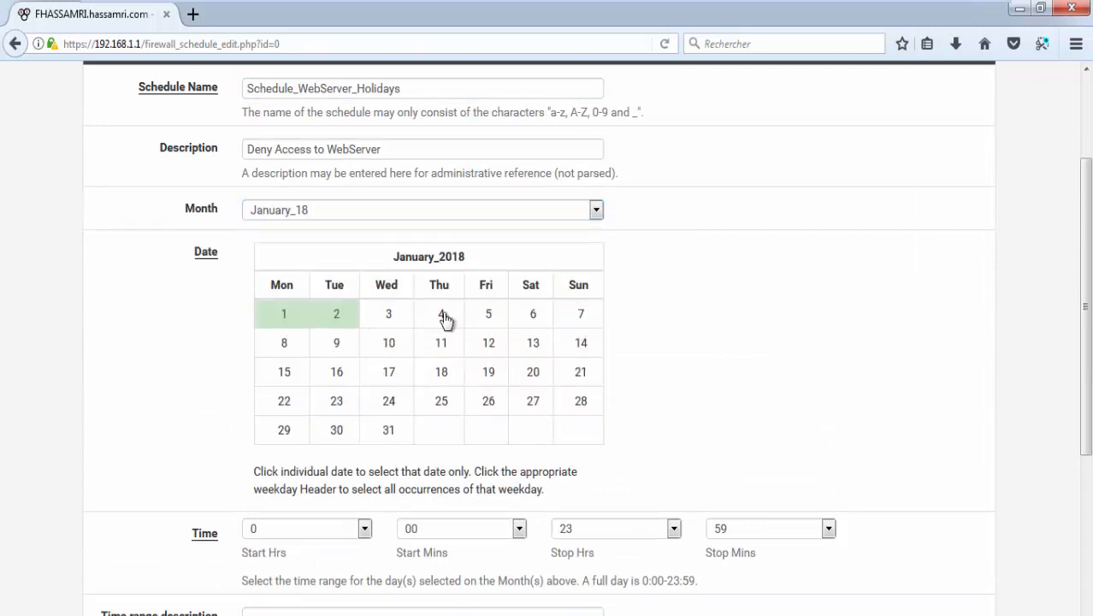
pyautogui.click(388, 314)
pyautogui.click(442, 314)
pyautogui.click(533, 314)
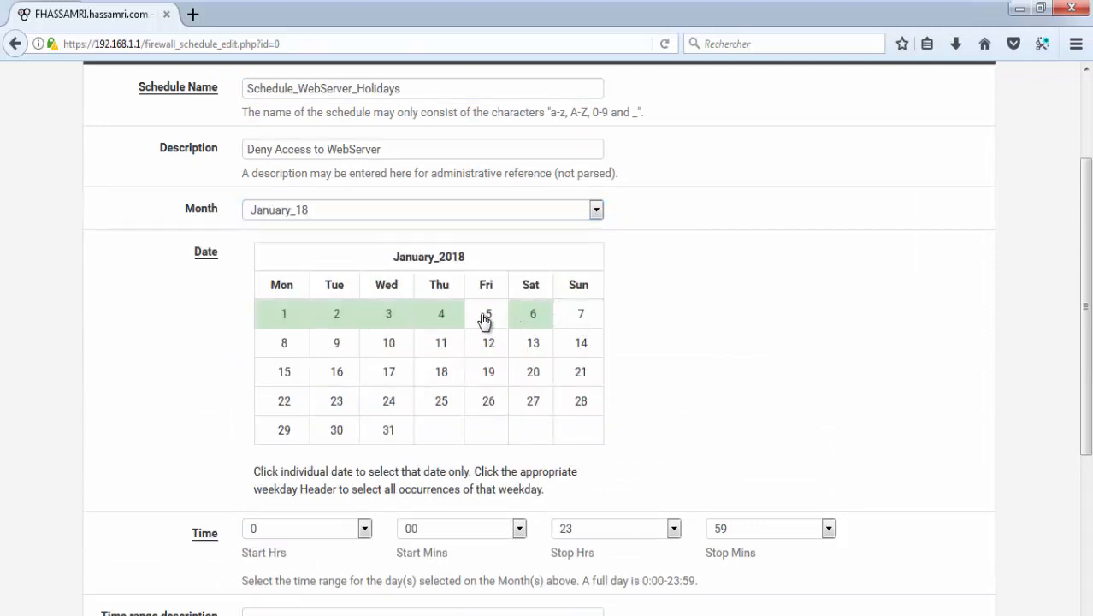
pyautogui.click(485, 318)
pyautogui.click(582, 319)
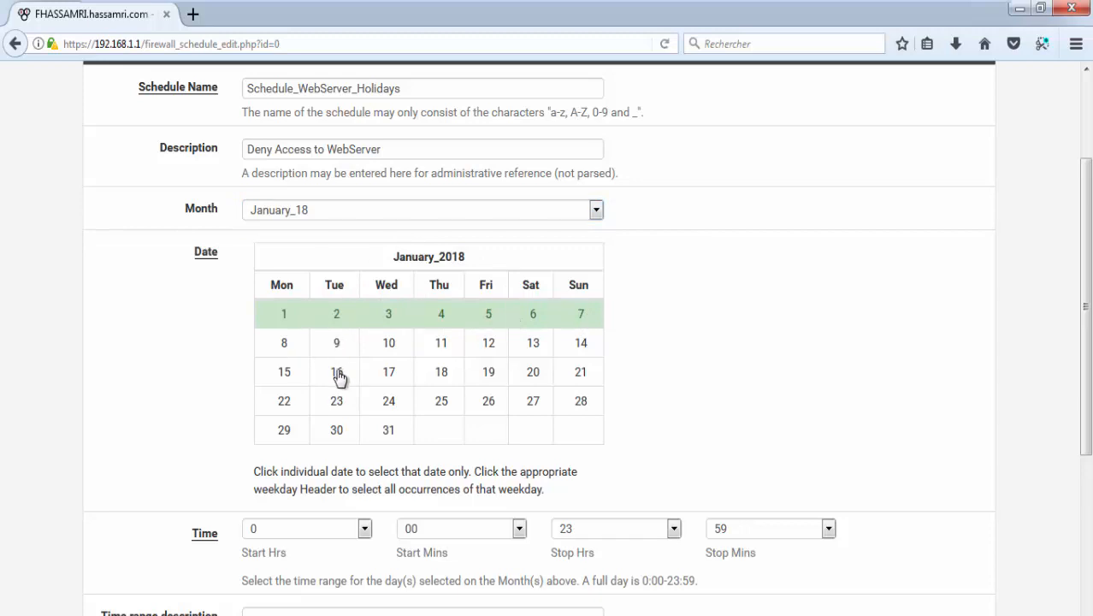
# Step: Set start hour 14 and stop hour 20, and add the January 1–7 range
pyautogui.scroll(-2, 339, 376)
pyautogui.click(275, 435)
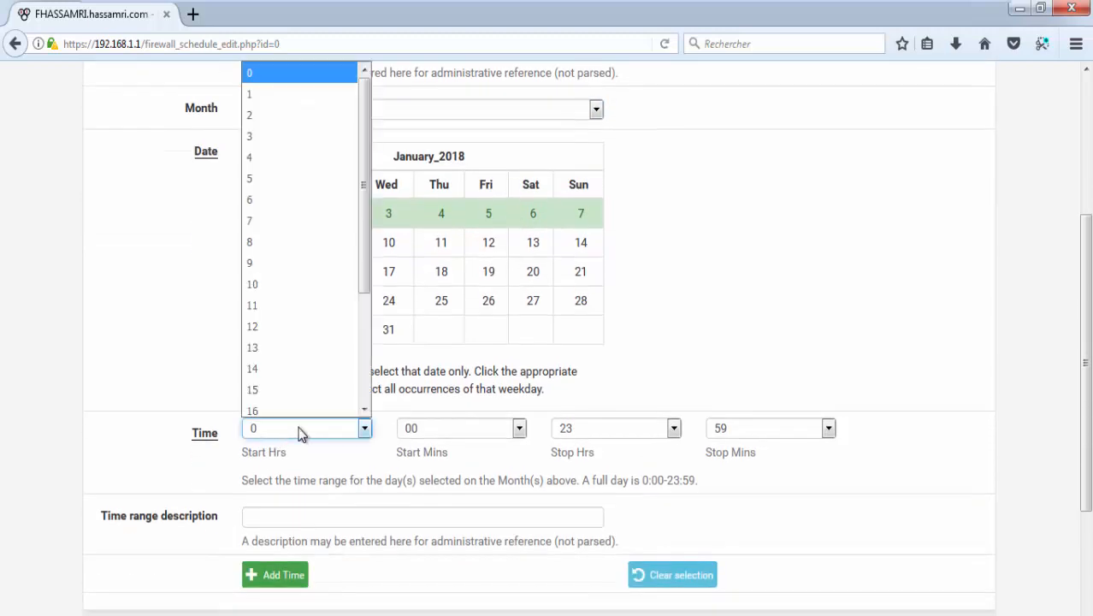
pyautogui.click(279, 368)
pyautogui.click(620, 429)
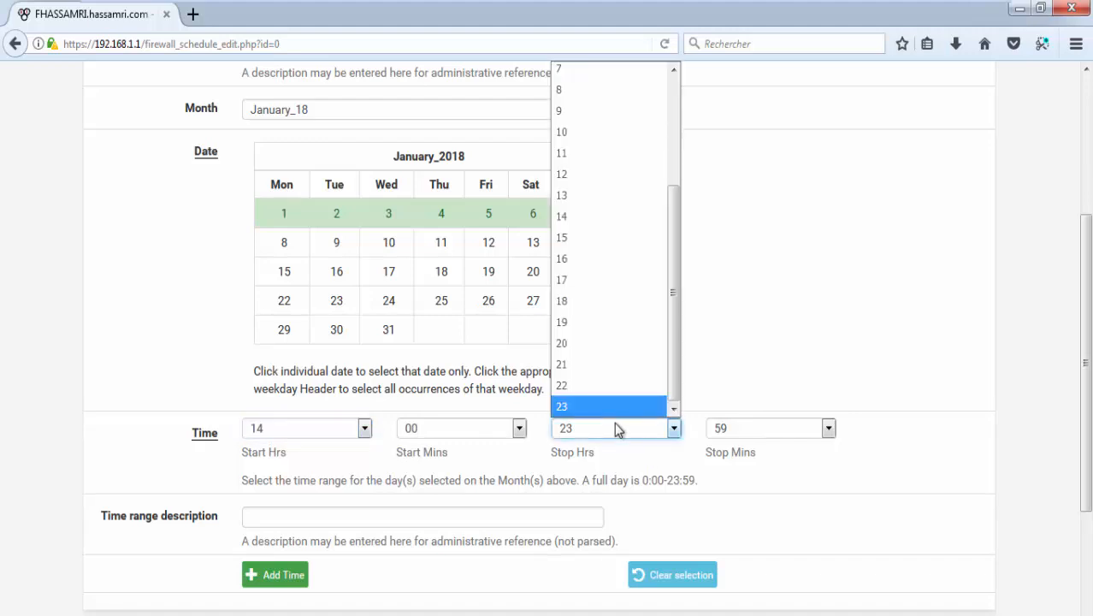
pyautogui.click(579, 346)
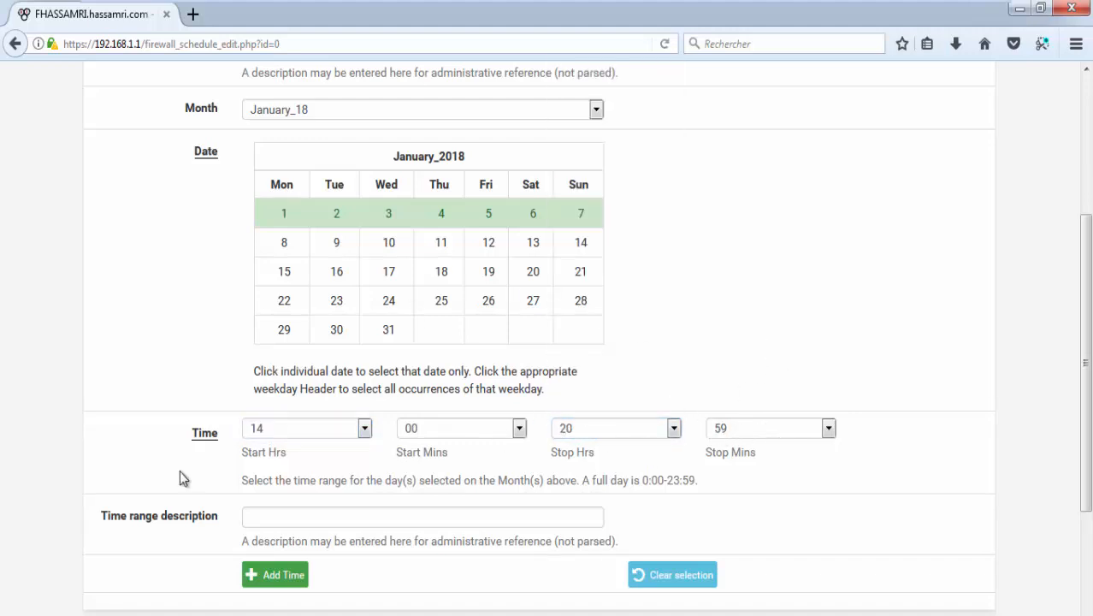
pyautogui.scroll(-4, 270, 518)
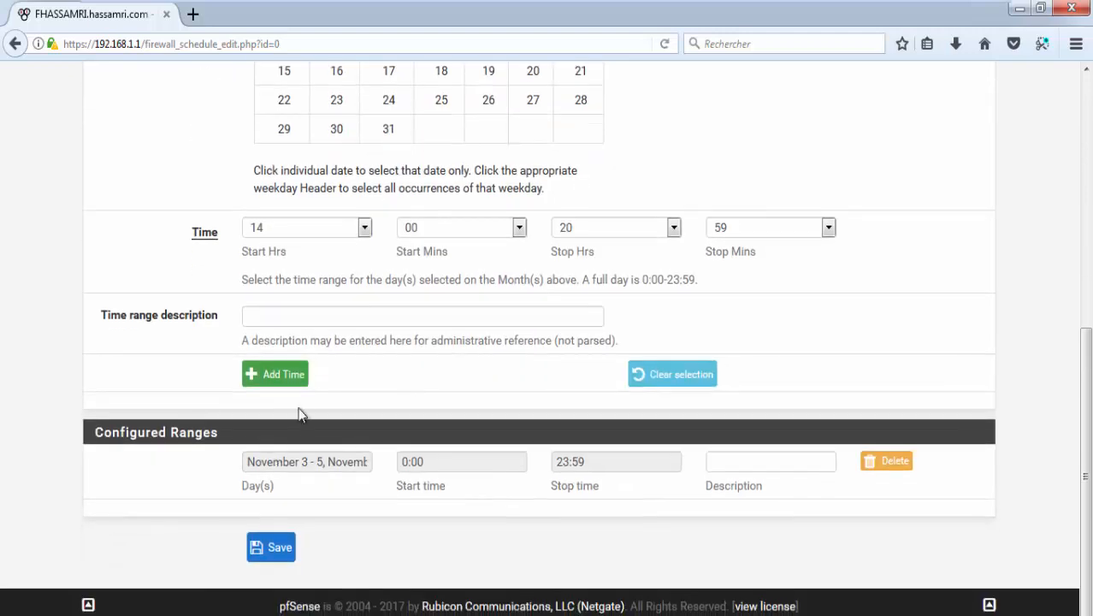
pyautogui.click(287, 381)
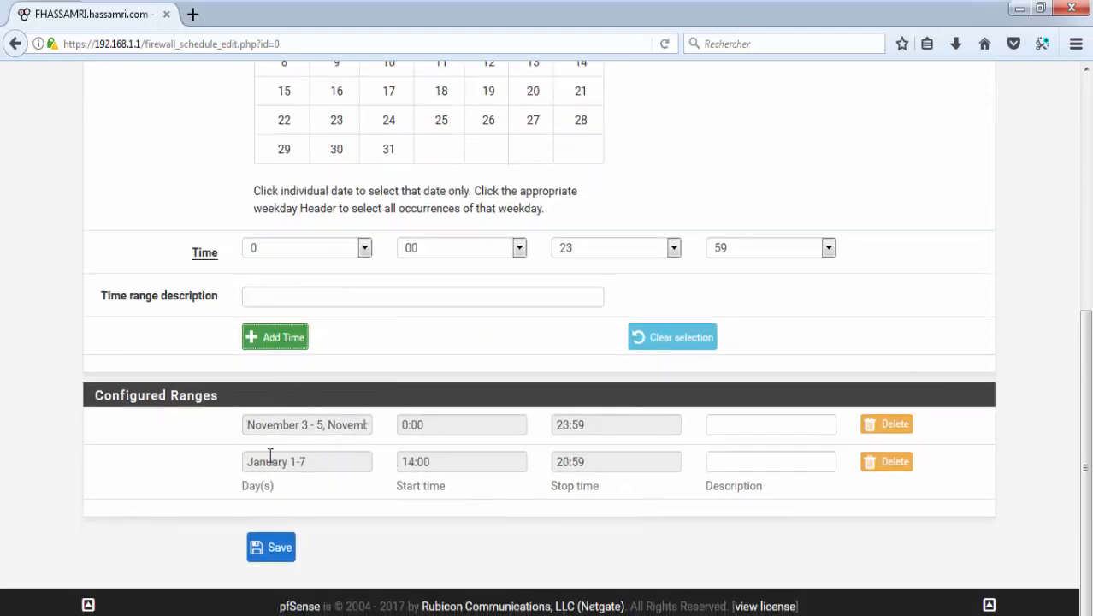
pyautogui.tripleClick(303, 461)
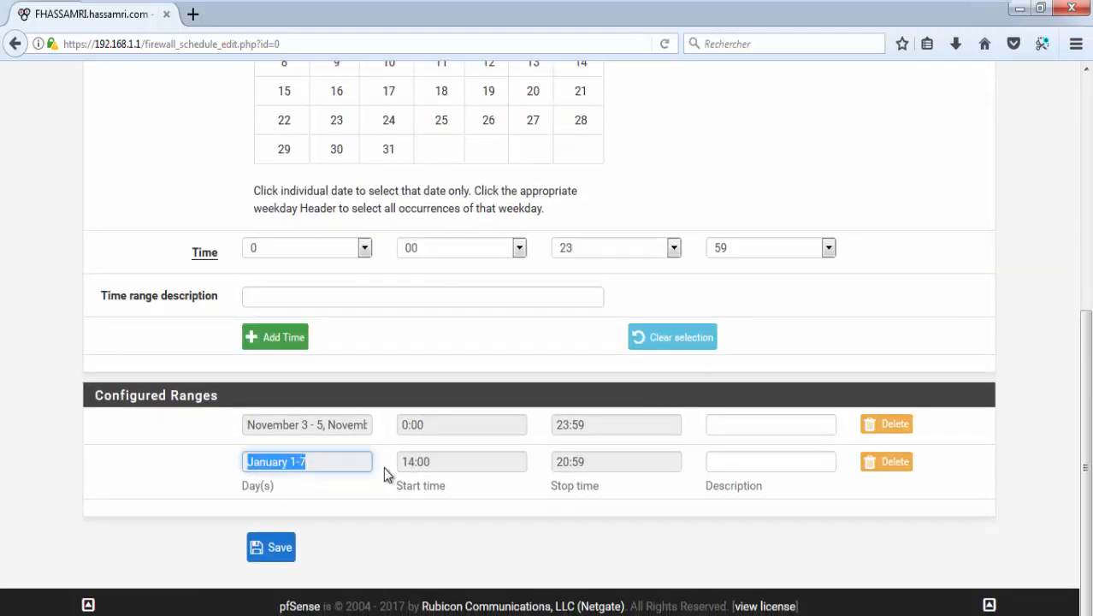
# Step: Save the schedule and review its November ranges and January 1–7 14:00–20:59 range
pyautogui.click(272, 547)
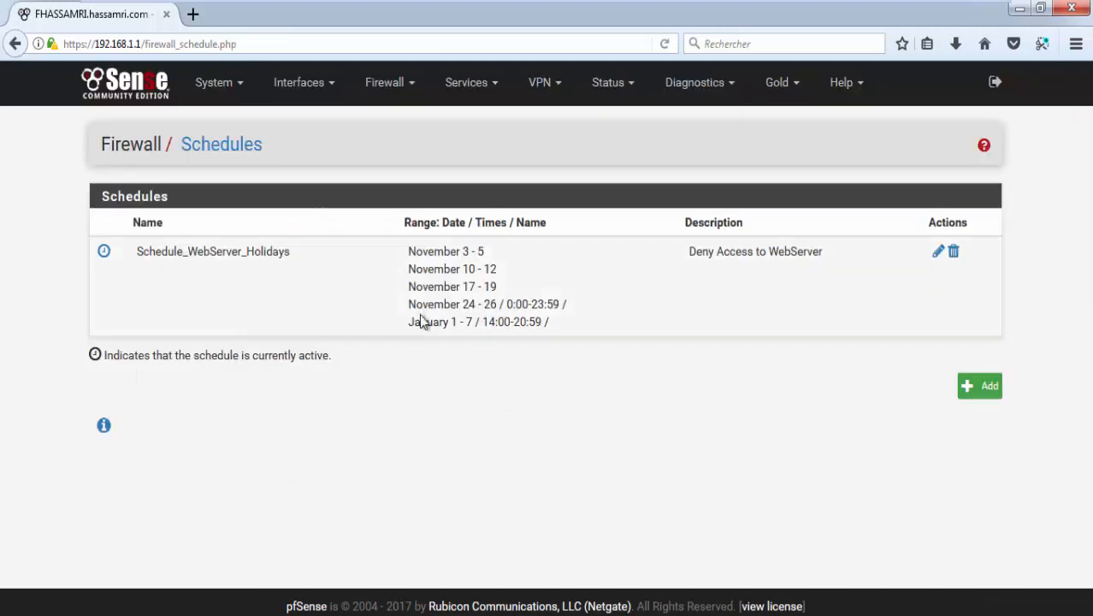
pyautogui.moveTo(408, 253); pyautogui.dragTo(562, 330)
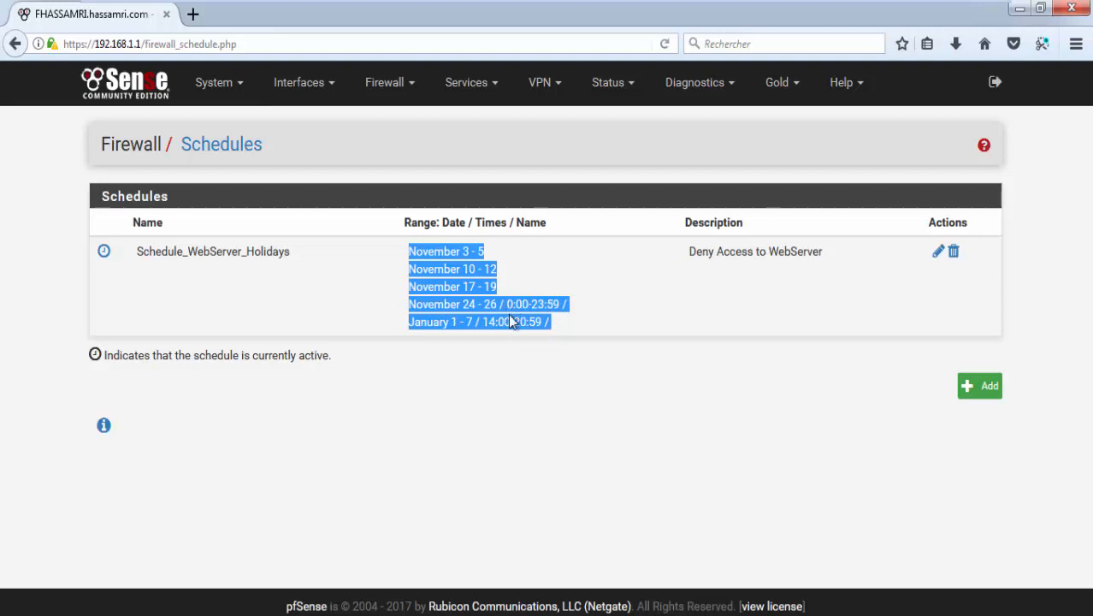
pyautogui.moveTo(402, 257); pyautogui.dragTo(523, 306)
pyautogui.click(547, 307)
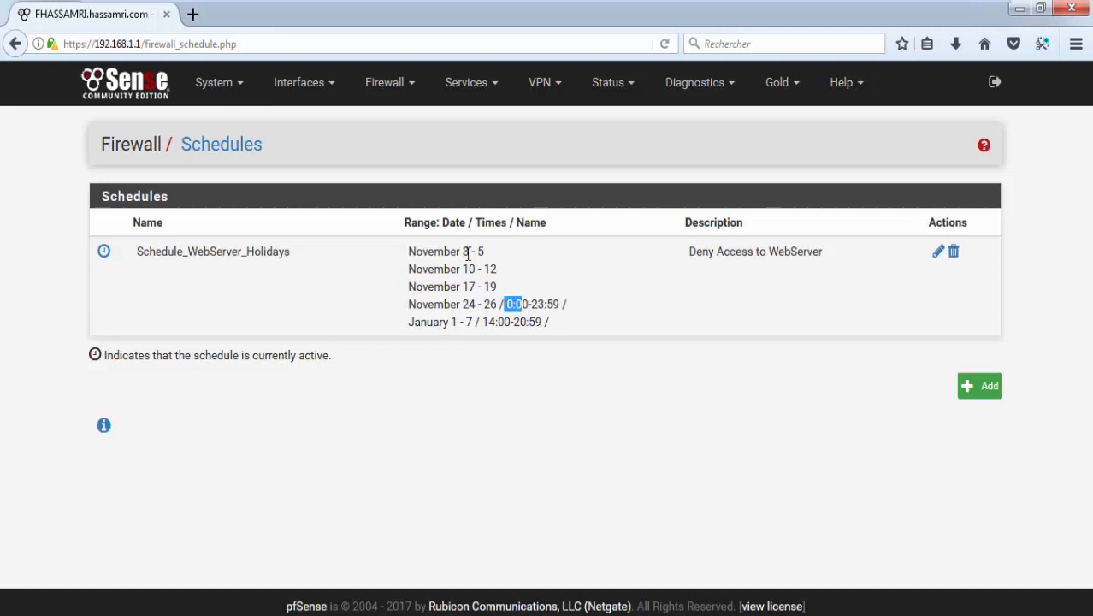
pyautogui.moveTo(463, 287); pyautogui.dragTo(556, 308)
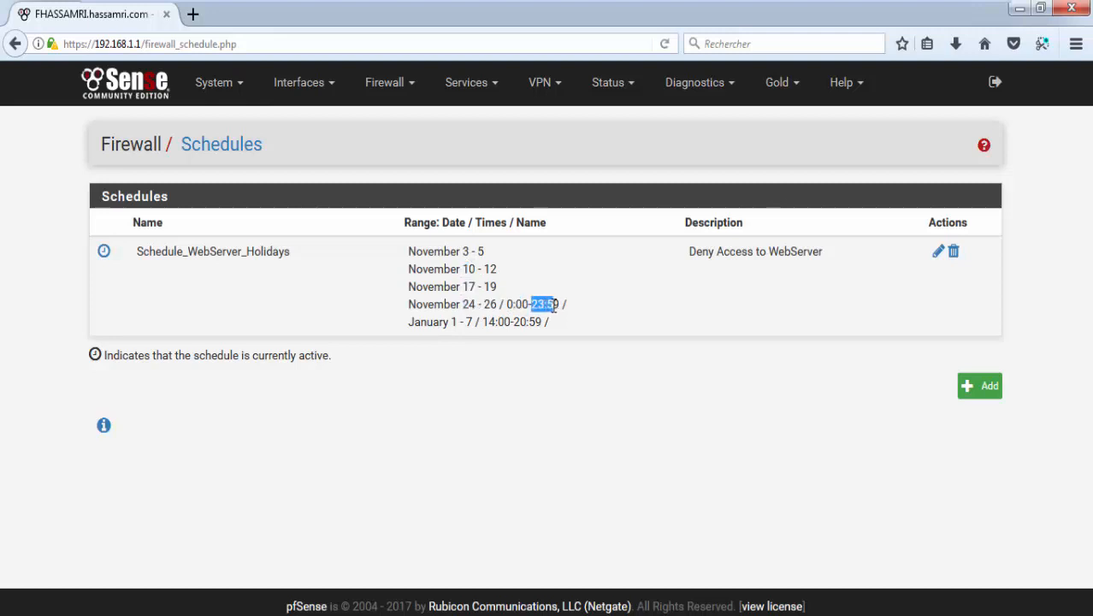
pyautogui.click(532, 317)
pyautogui.moveTo(484, 321); pyautogui.dragTo(528, 323)
pyautogui.moveTo(408, 324); pyautogui.dragTo(544, 327)
pyautogui.click(520, 325)
# Step: Open Firewall > Rules and show the LAN interface rules
pyautogui.click(404, 96)
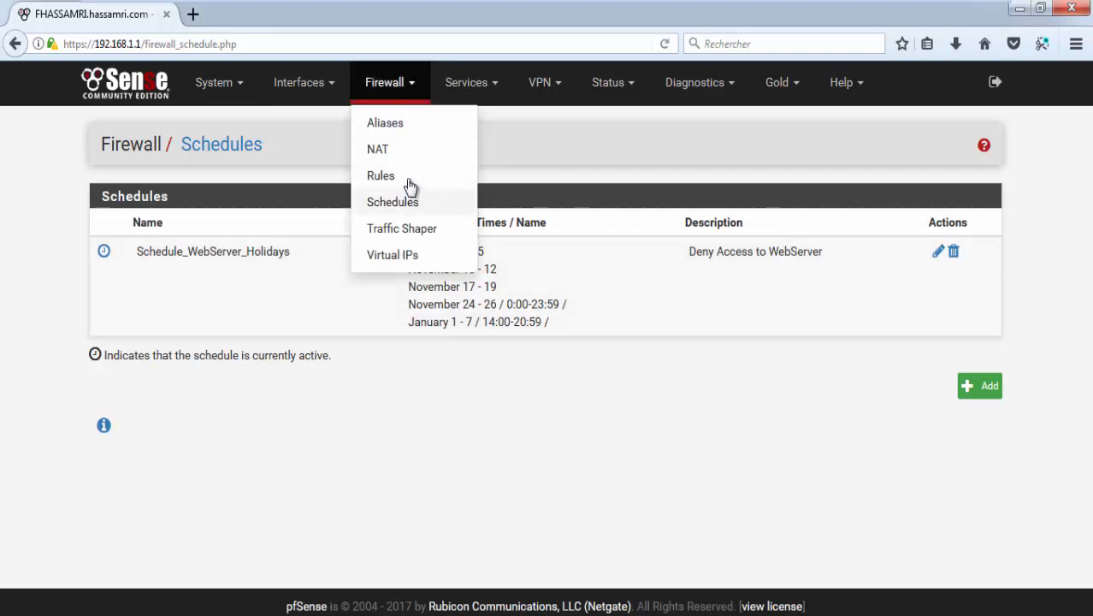
pyautogui.click(403, 177)
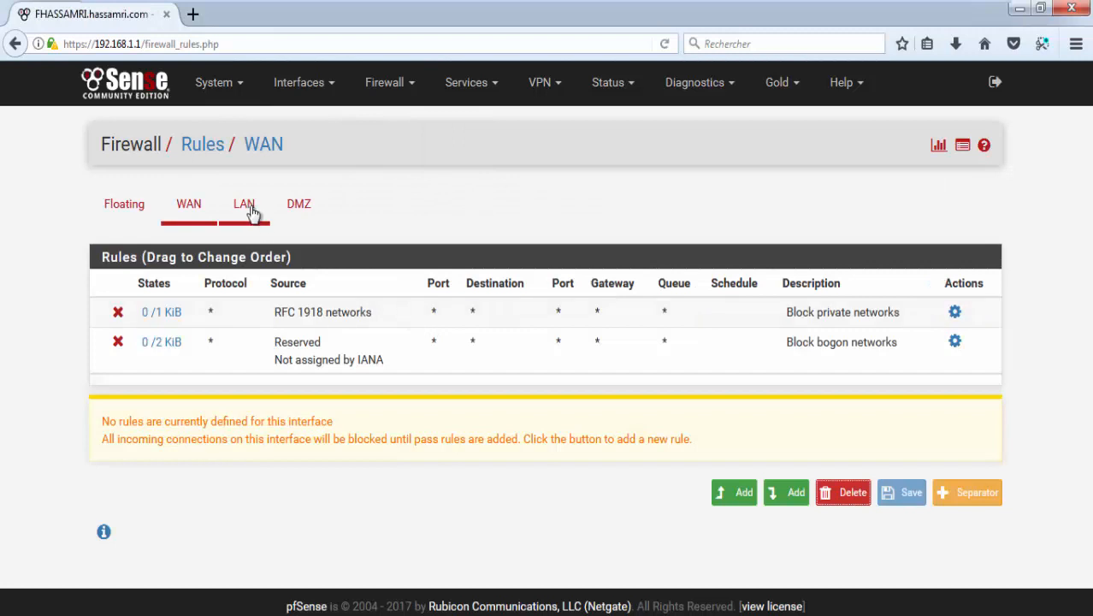
pyautogui.click(244, 209)
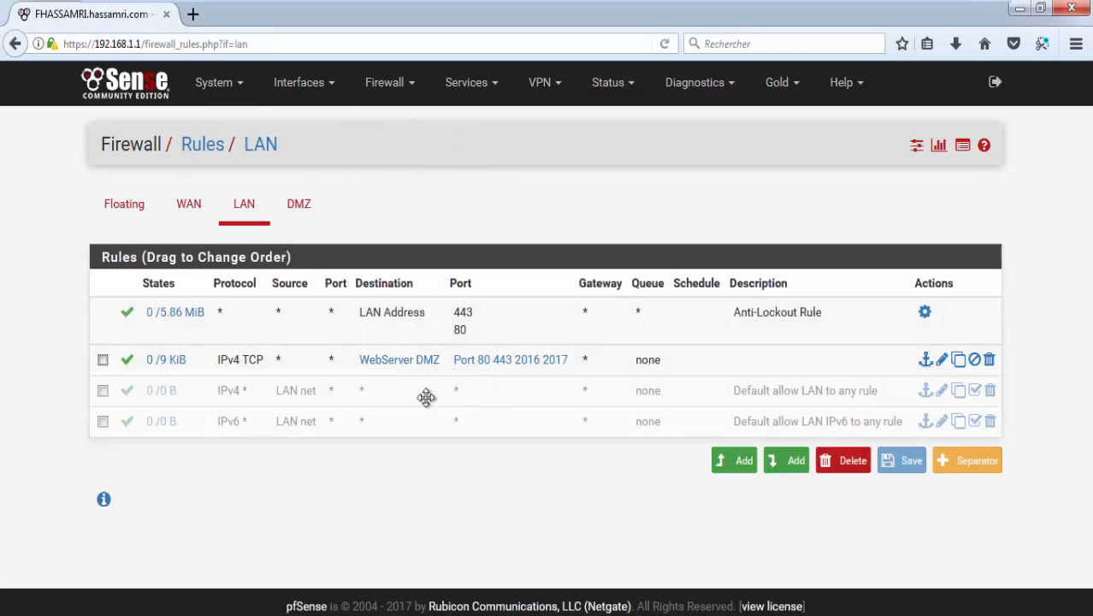
# Step: Load 192.168.77.220 in a new tab, confirm 'Hi All !! SERVER 1', and return to pfSense
pyautogui.click(195, 14)
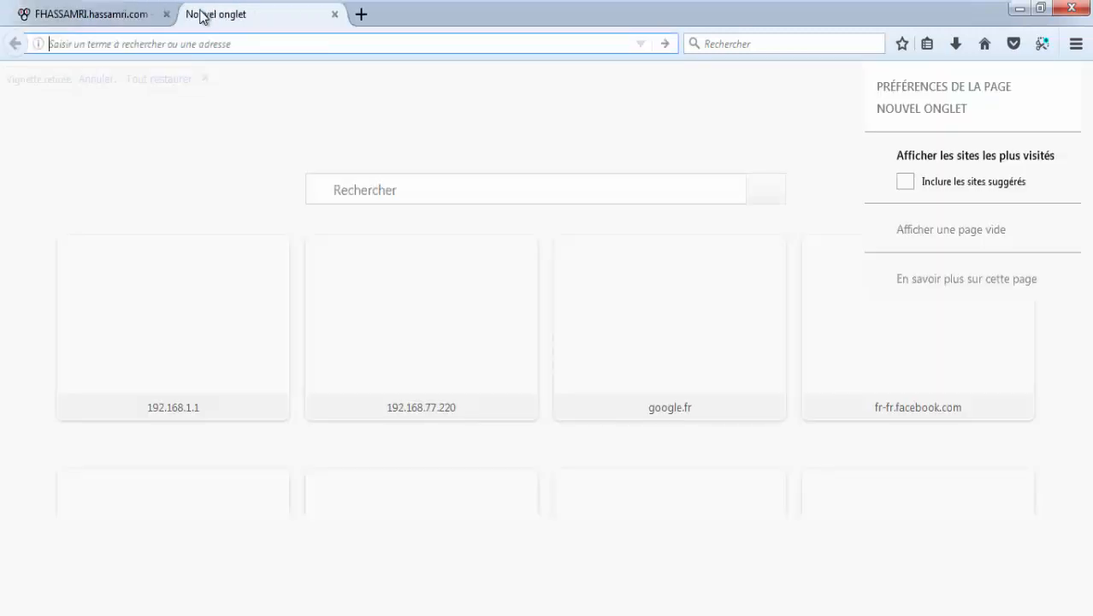
pyautogui.write('192.')
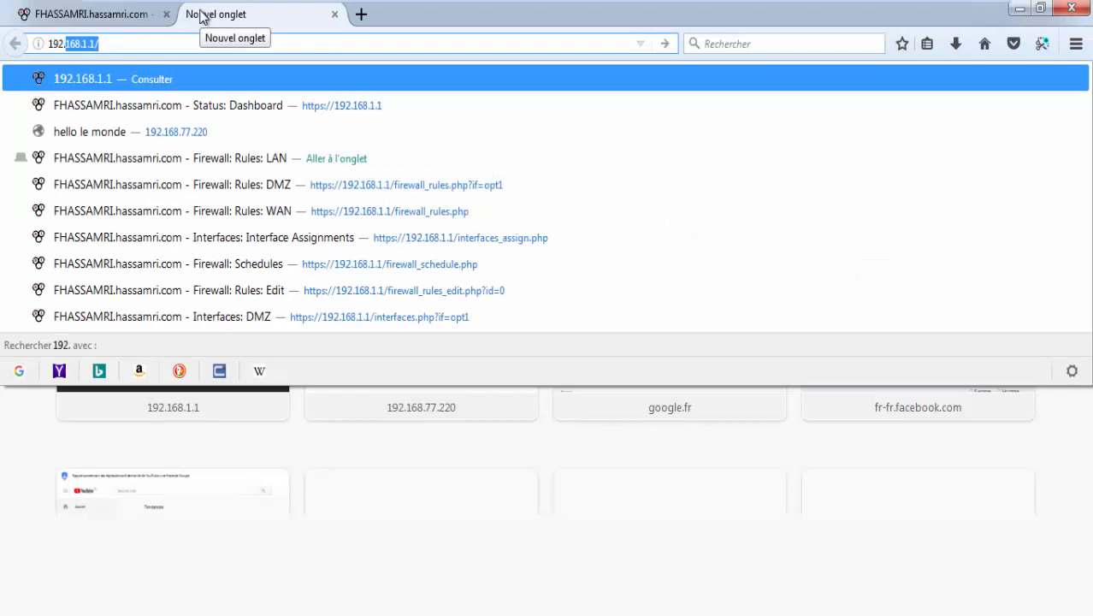
pyautogui.write('168.77.220')
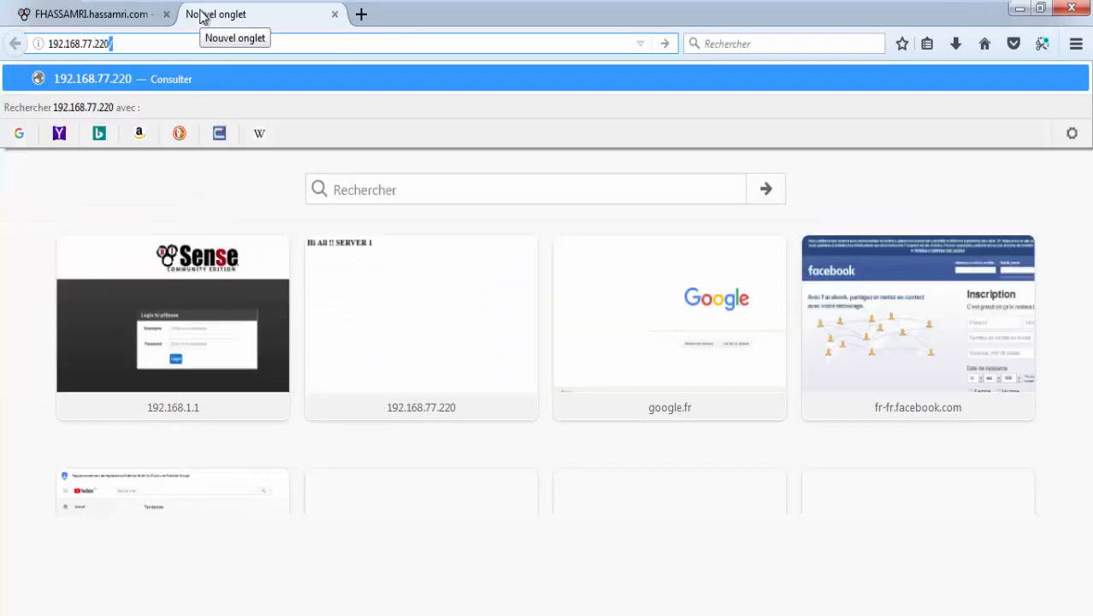
pyautogui.press('Return')
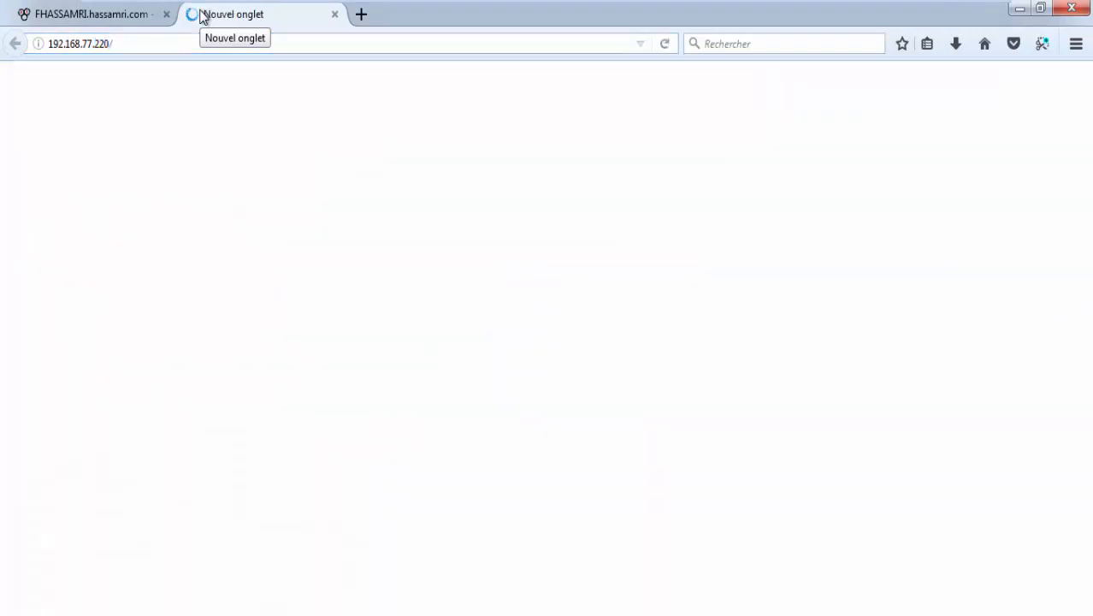
pyautogui.tripleClick(154, 85)
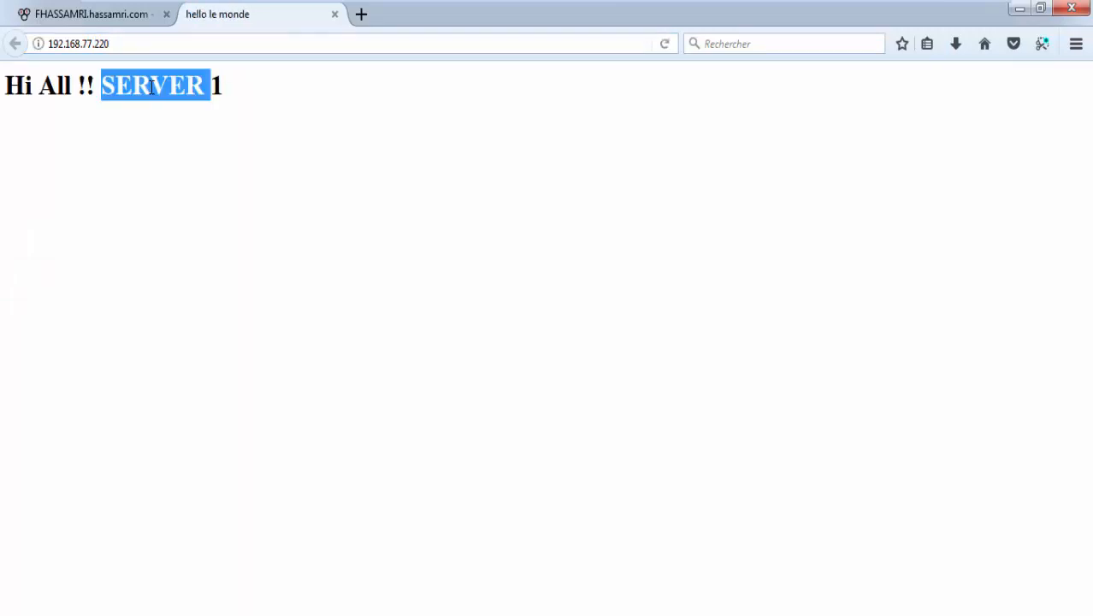
pyautogui.click(43, 17)
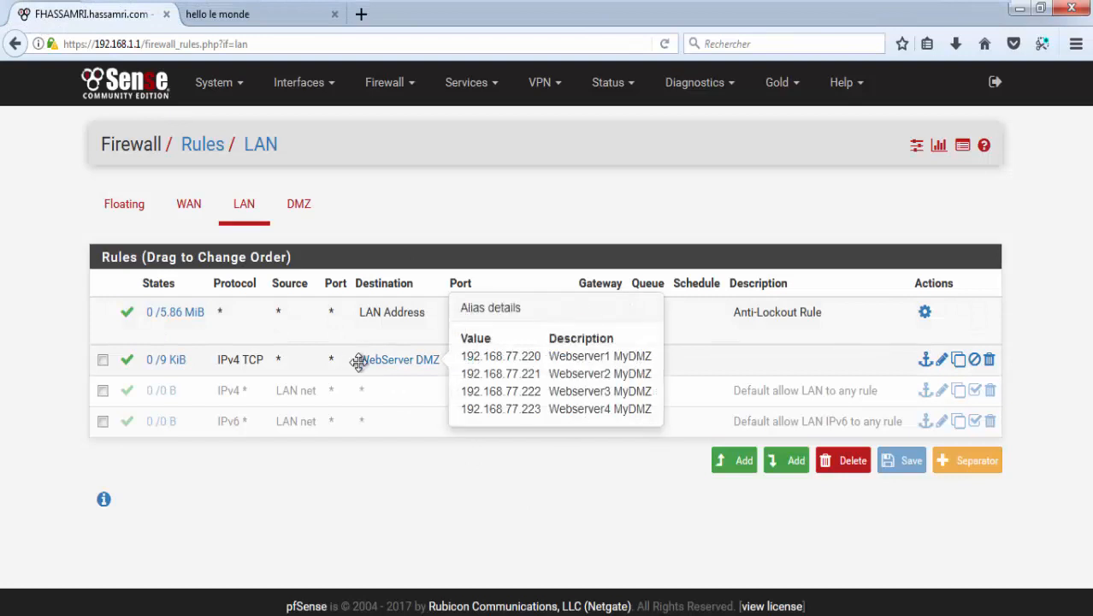
# Step: Add a new rule at the top of the LAN list with action Block
pyautogui.moveTo(372, 361)
pyautogui.moveTo(434, 361)
pyautogui.click(741, 462)
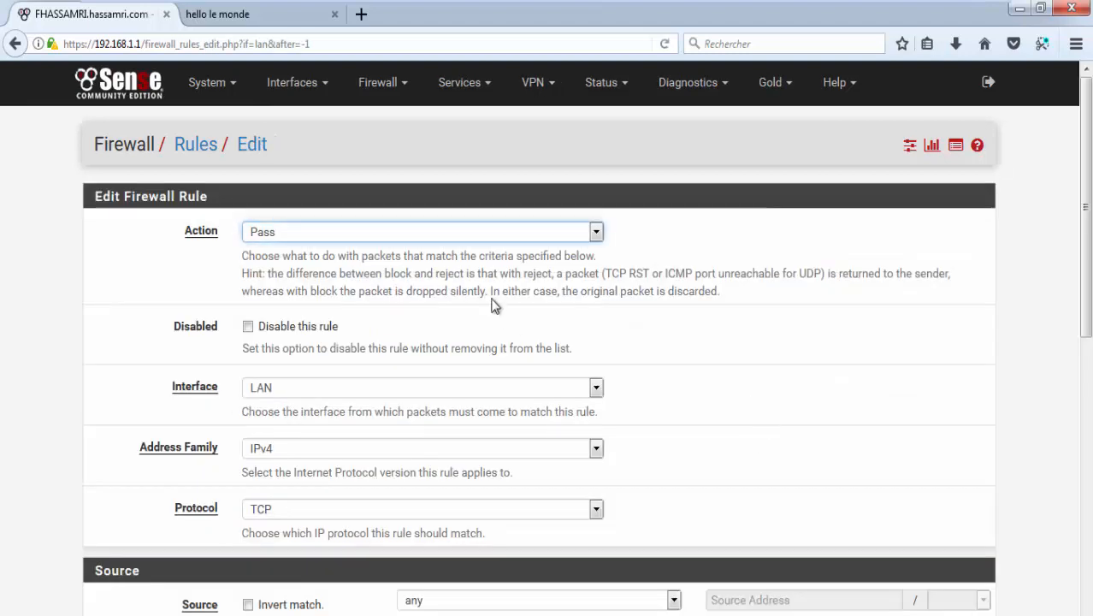
pyautogui.click(518, 239)
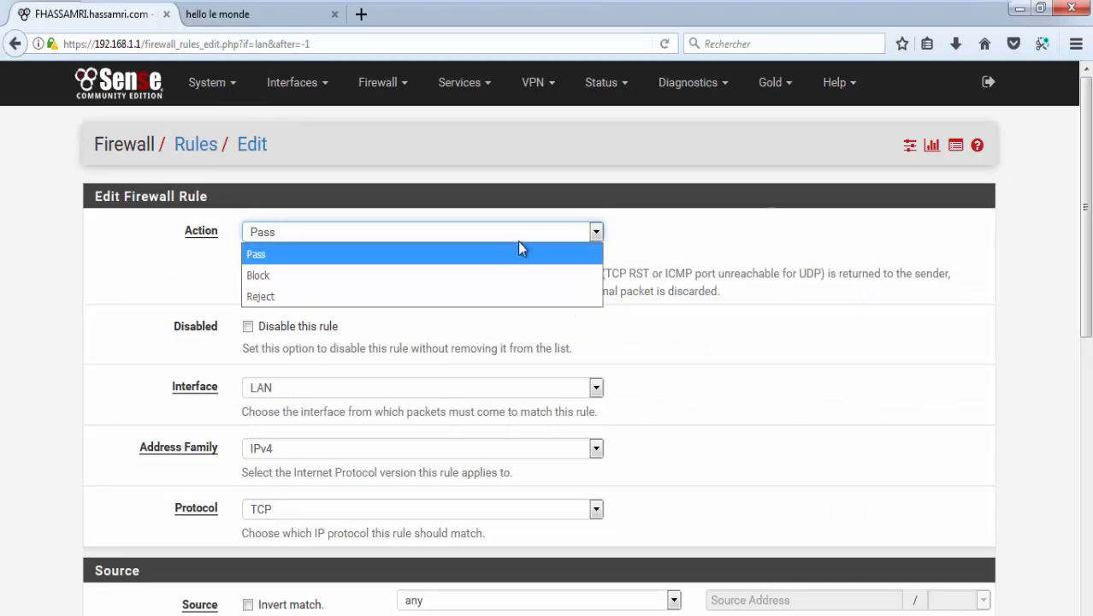
pyautogui.click(462, 275)
# Step: Keep the rule's interface on LAN and set its source to LAN net
pyautogui.scroll(-3, 459, 255)
pyautogui.click(409, 189)
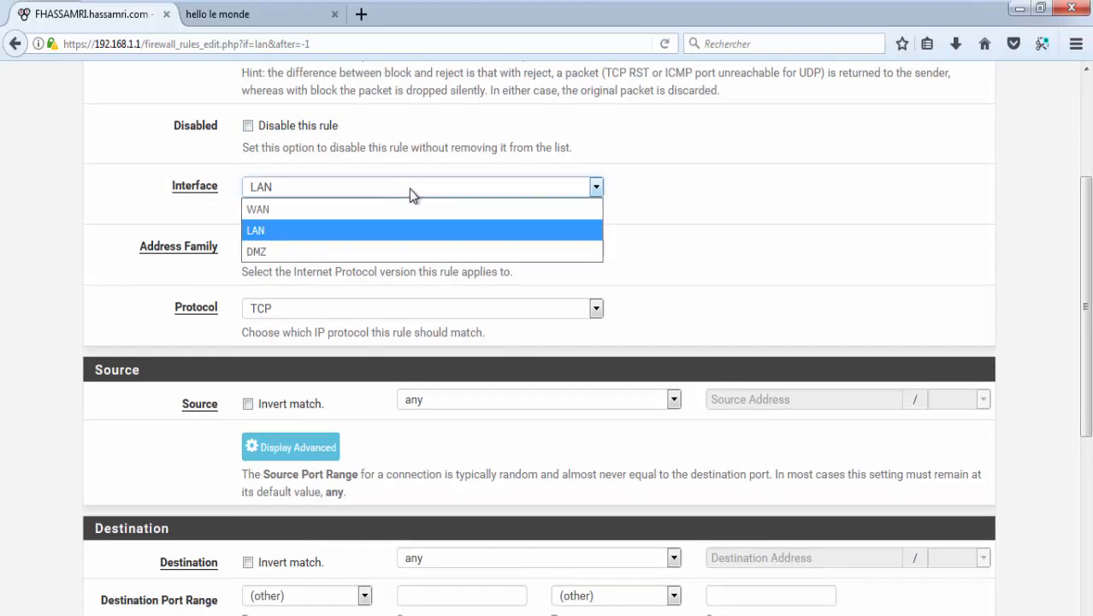
pyautogui.click(409, 189)
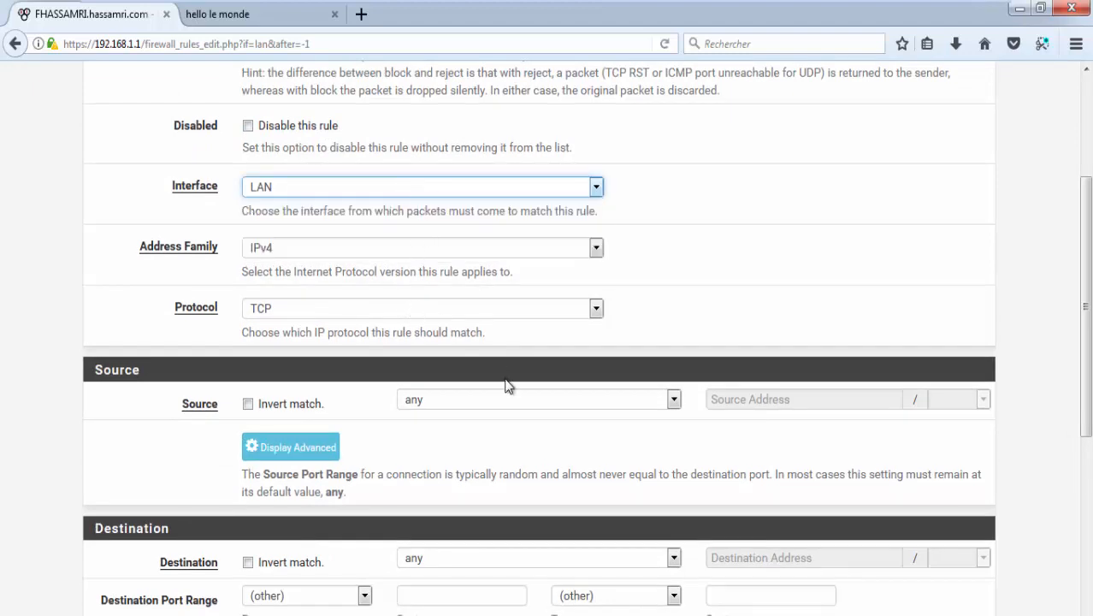
pyautogui.click(505, 405)
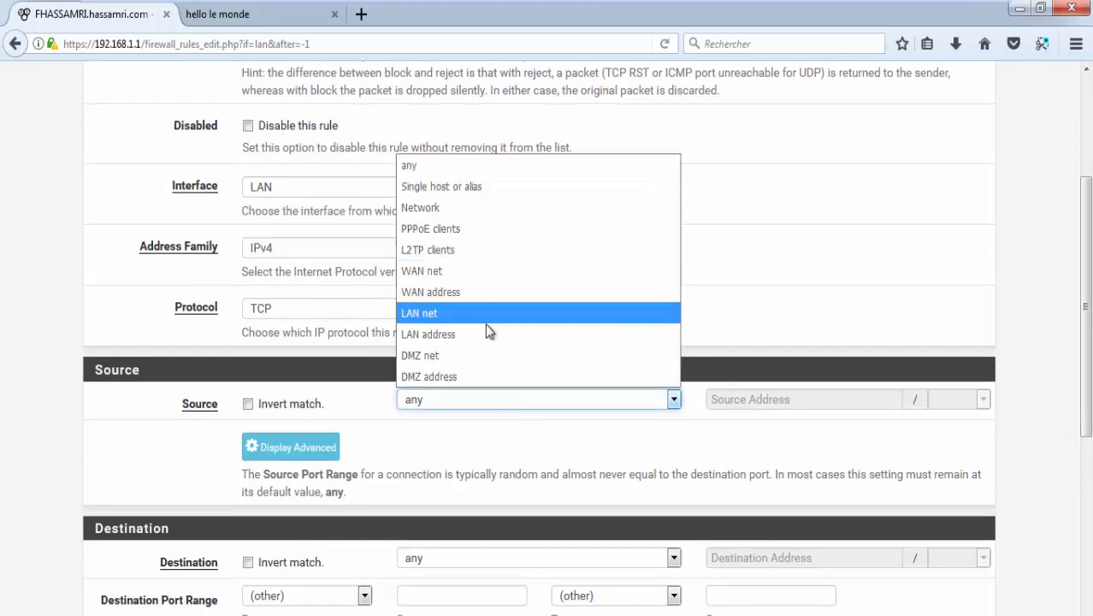
pyautogui.click(449, 318)
pyautogui.scroll(-3, 460, 316)
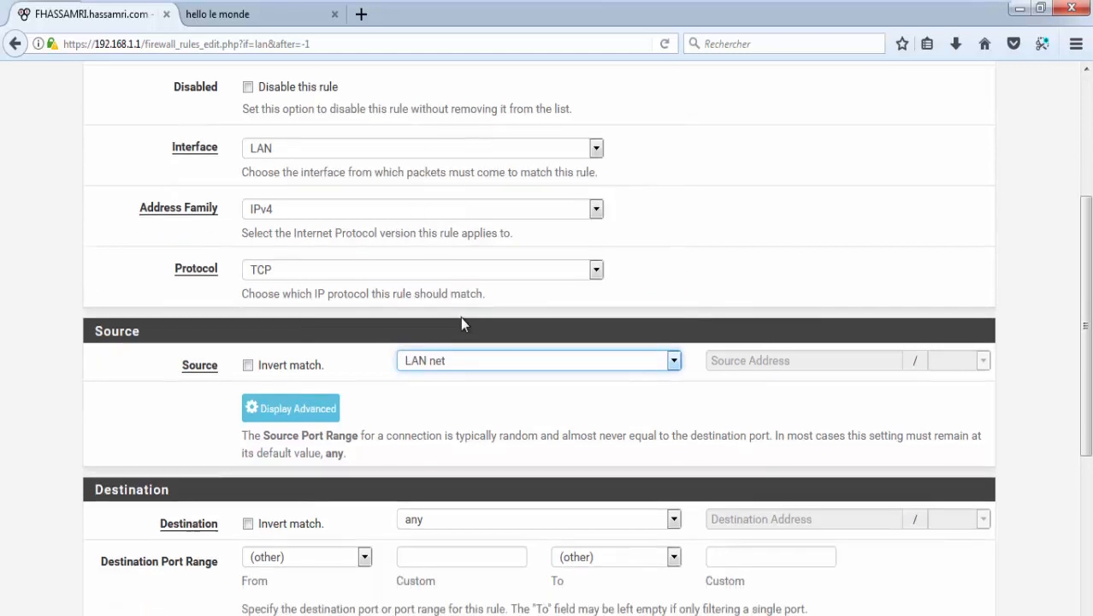
# Step: Set the destination to Single host or alias WebServer_DMZ
pyautogui.click(441, 359)
pyautogui.click(655, 393)
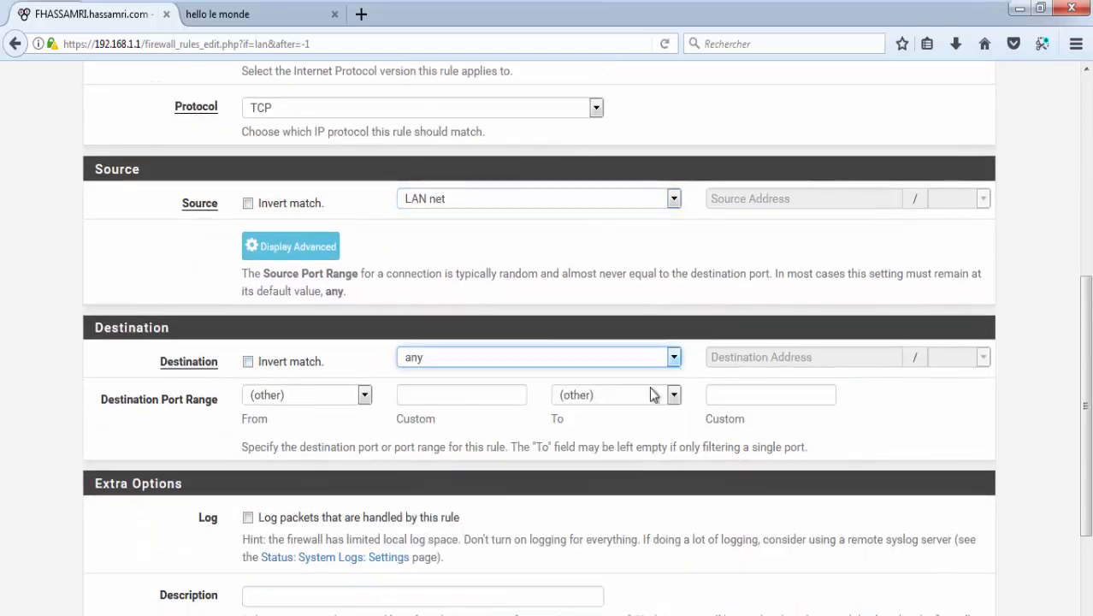
pyautogui.click(833, 355)
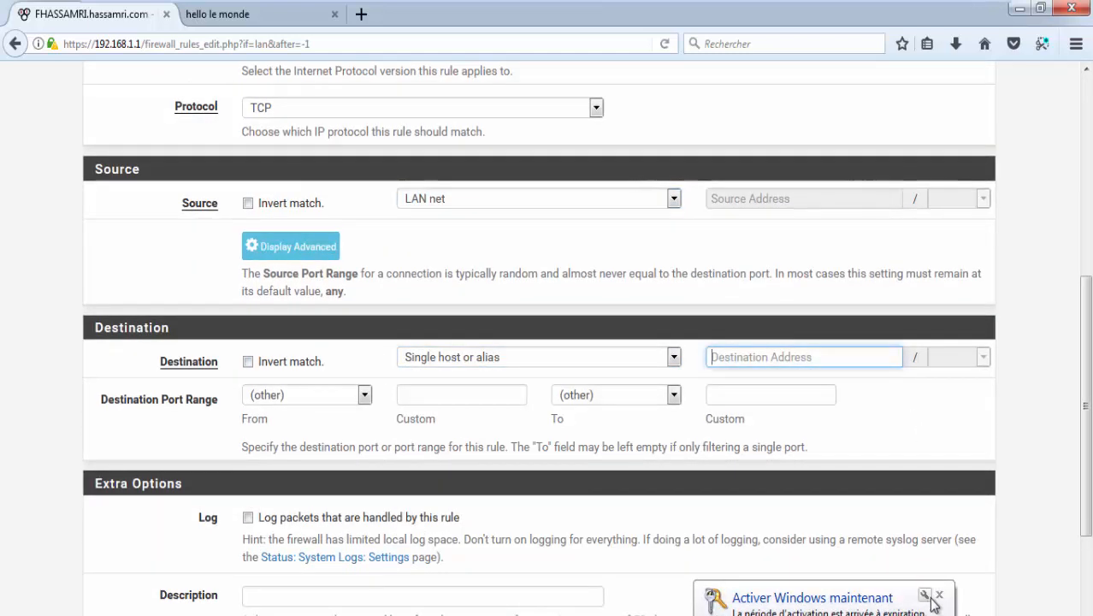
pyautogui.click(784, 422)
pyautogui.click(753, 362)
pyautogui.write('We')
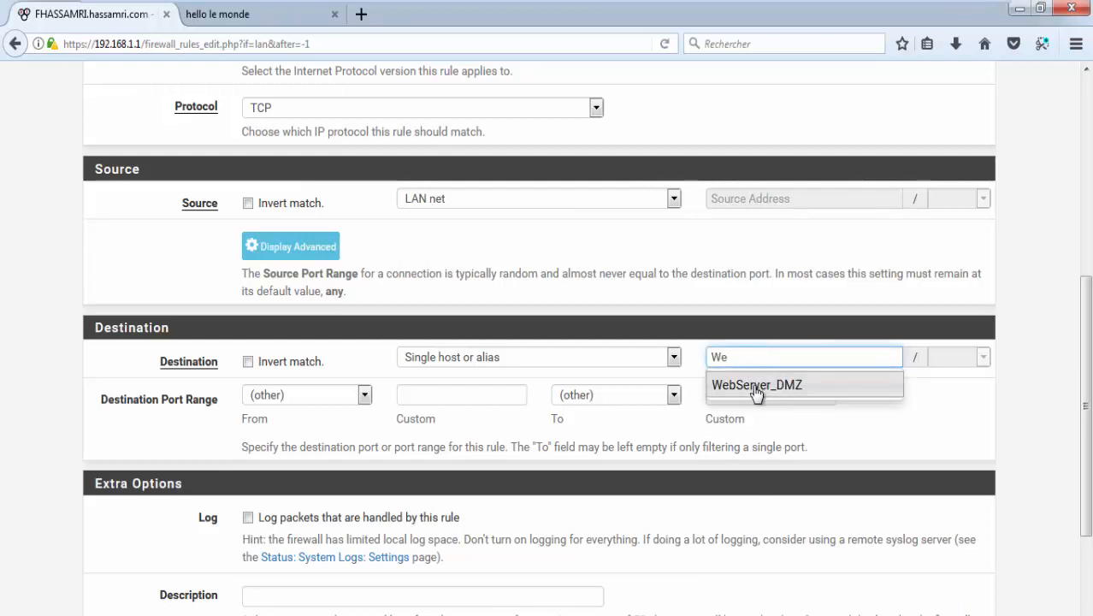
pyautogui.click(757, 386)
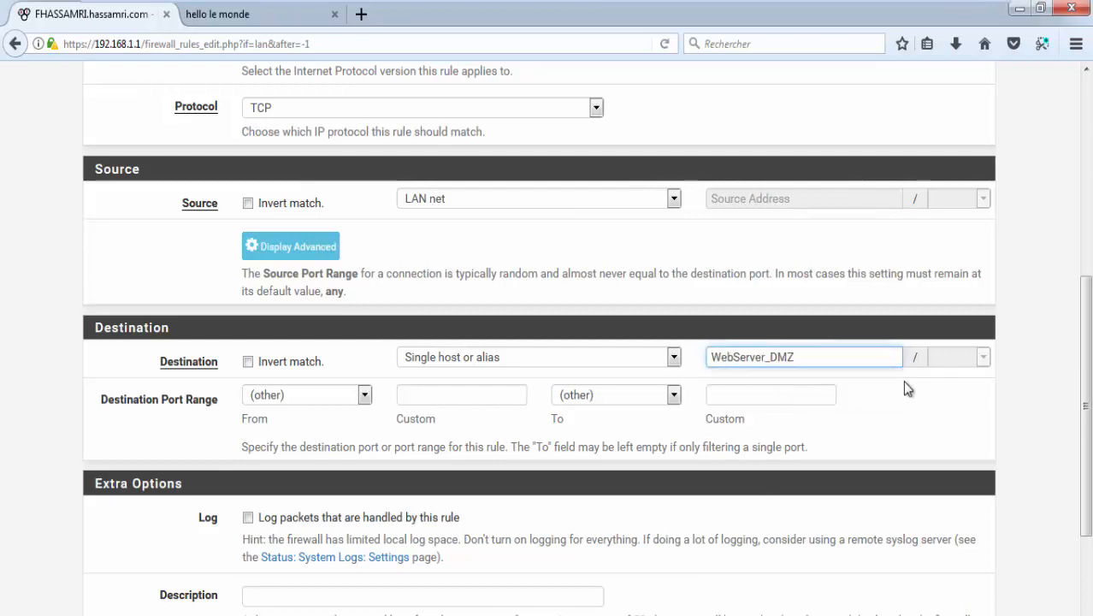
# Step: Use Port_80_443_2016_2017 for both the from and to destination ports
pyautogui.click(490, 390)
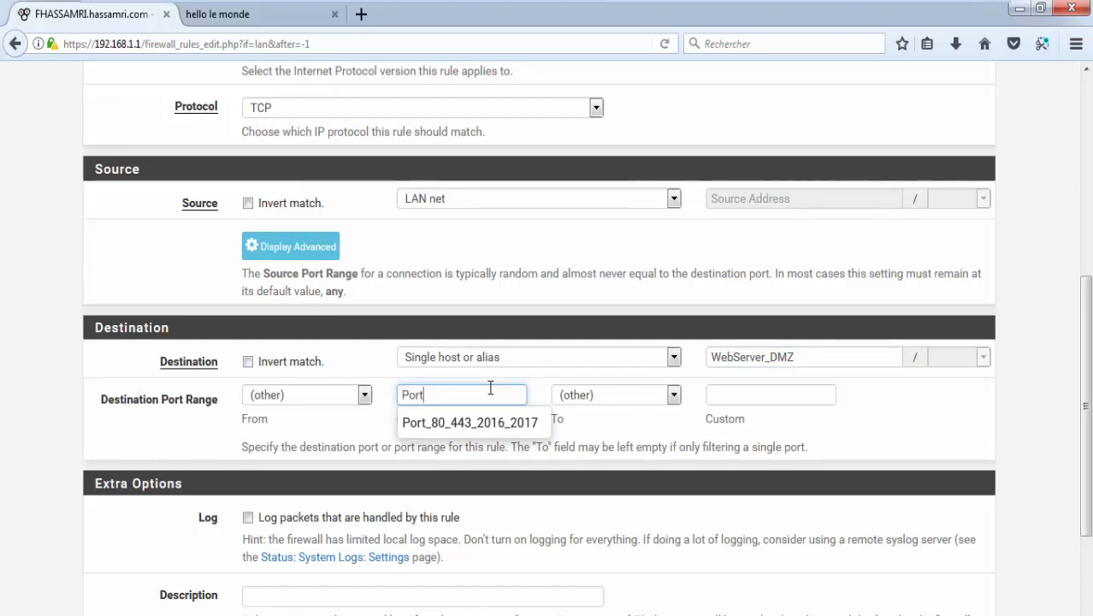
pyautogui.click(475, 423)
pyautogui.click(728, 391)
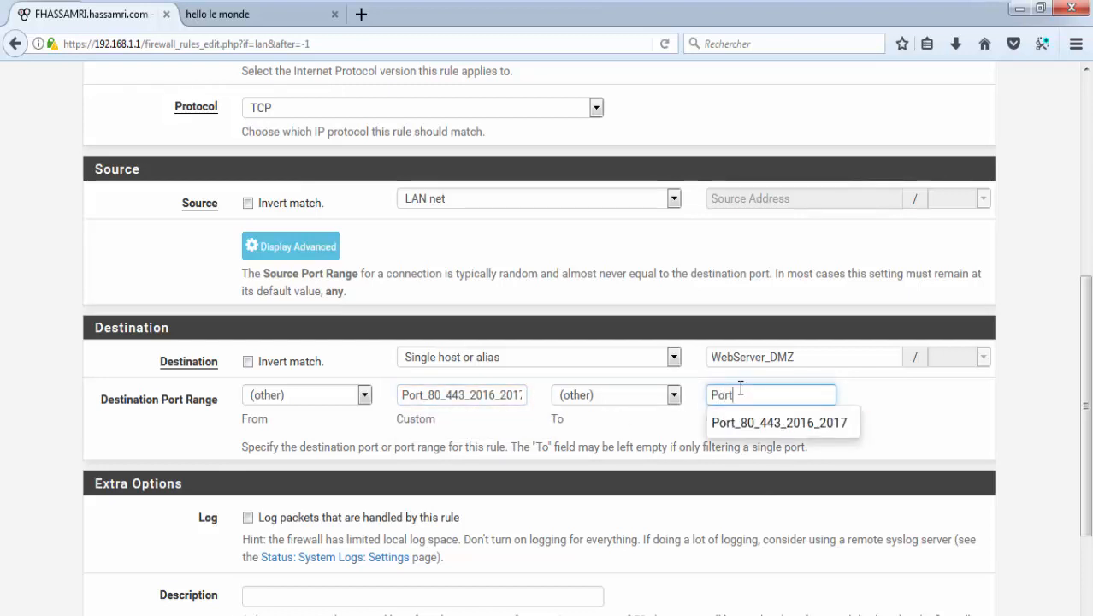
pyautogui.click(842, 424)
pyautogui.scroll(-3, 565, 385)
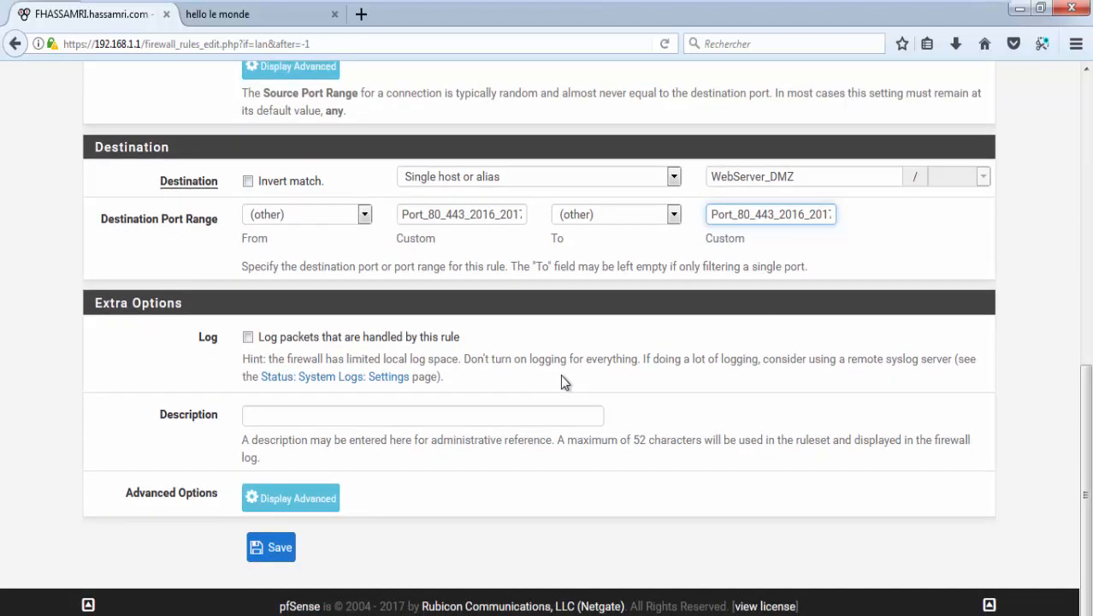
# Step: Show the block rule's advanced options and set its Schedule to Schedule_WebServer_Holidays
pyautogui.scroll(4, 387, 261)
pyautogui.scroll(6, 399, 251)
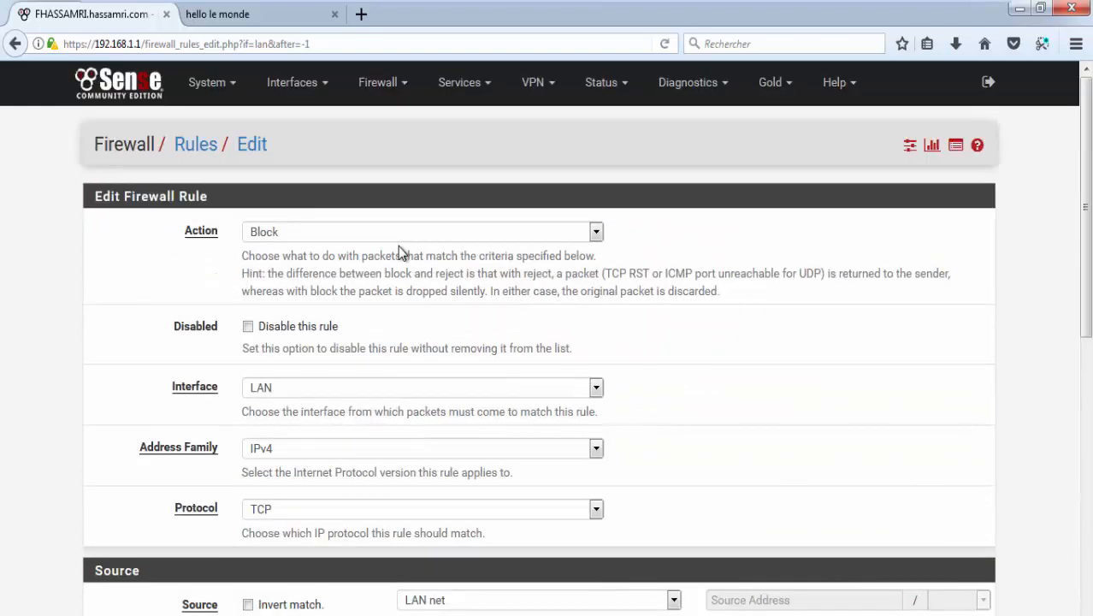
pyautogui.scroll(-10, 377, 253)
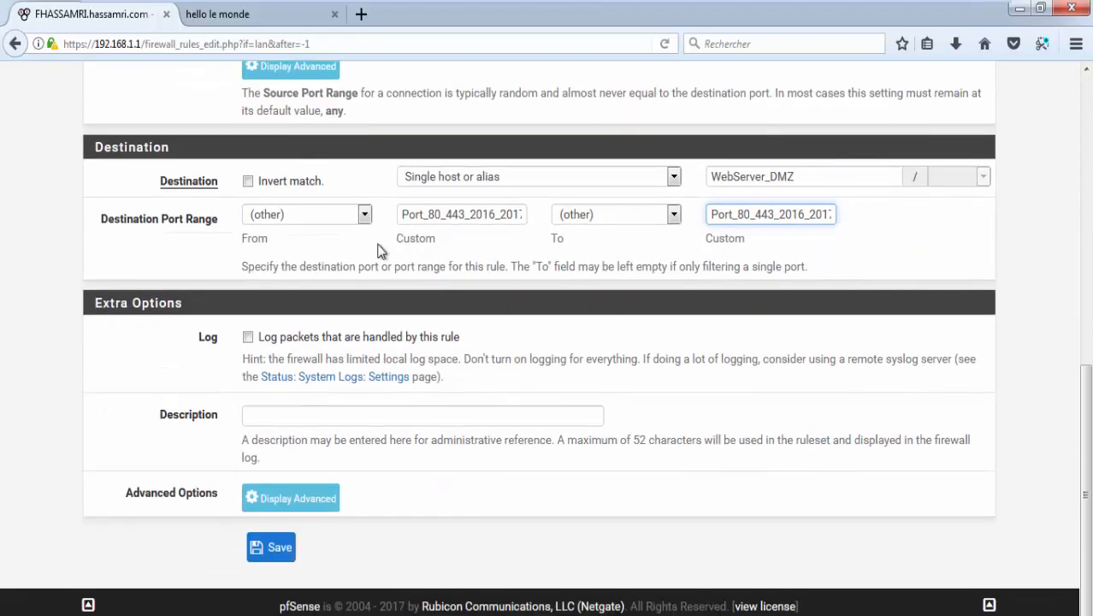
pyautogui.click(305, 505)
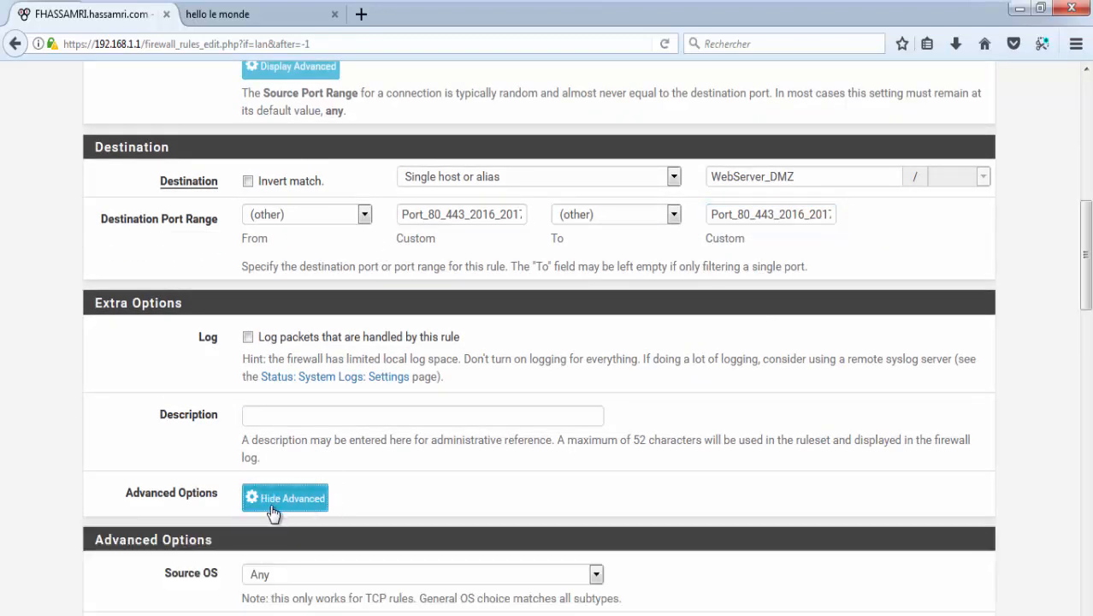
pyautogui.scroll(-6, 292, 516)
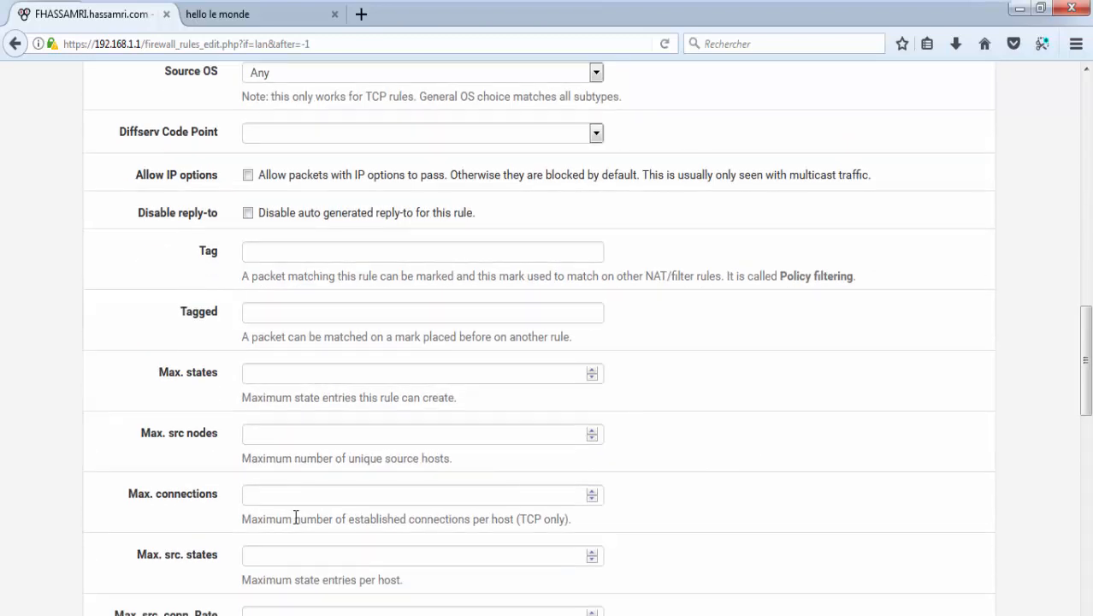
pyautogui.scroll(-4, 305, 432)
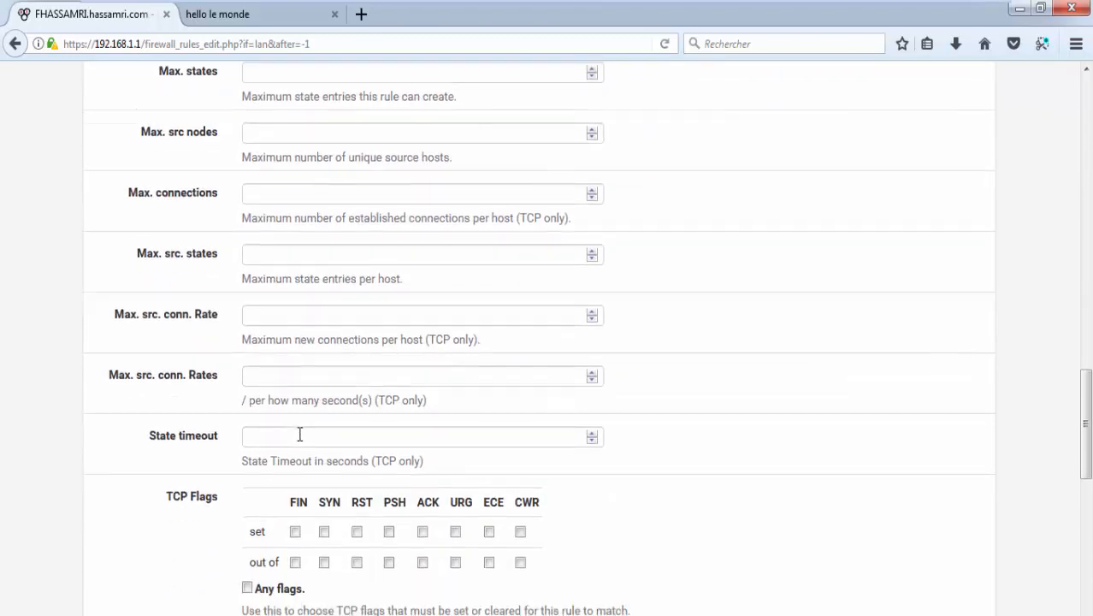
pyautogui.scroll(-4, 298, 439)
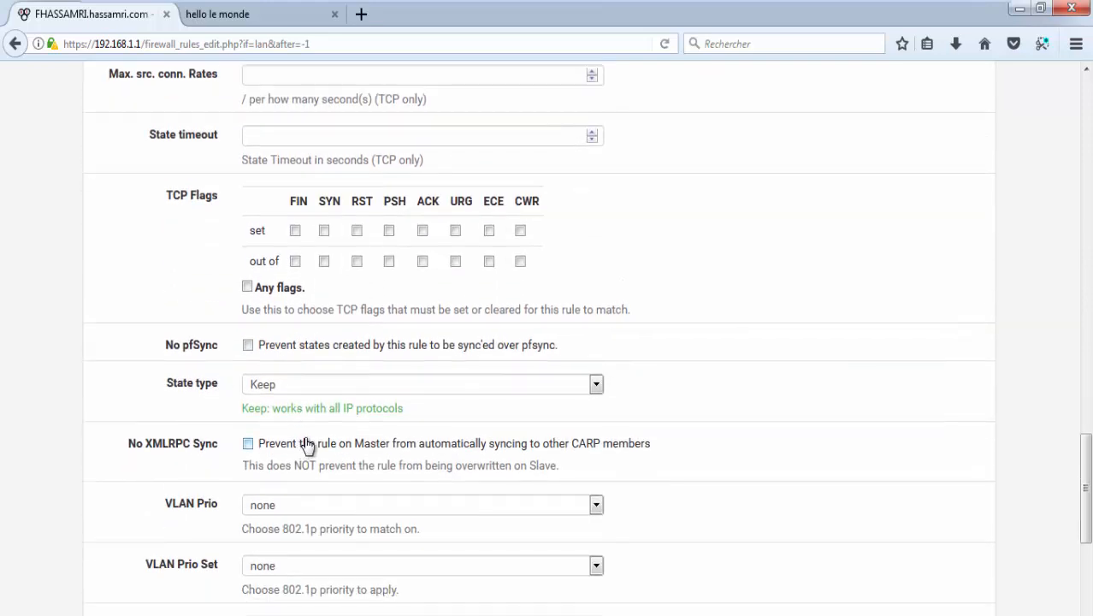
pyautogui.scroll(-1, 309, 444)
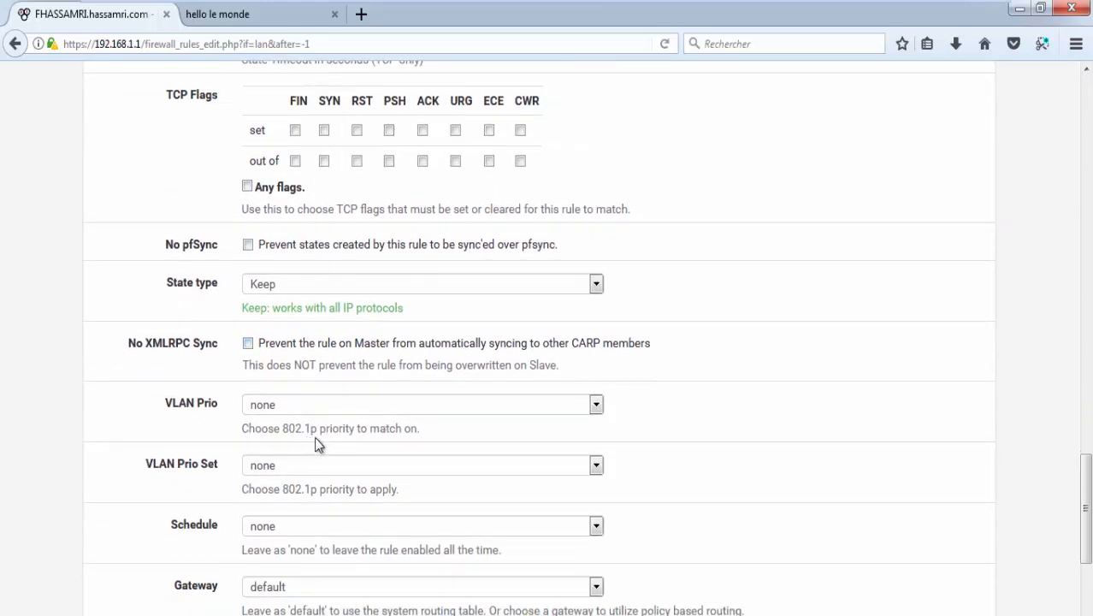
pyautogui.click(385, 530)
pyautogui.click(383, 570)
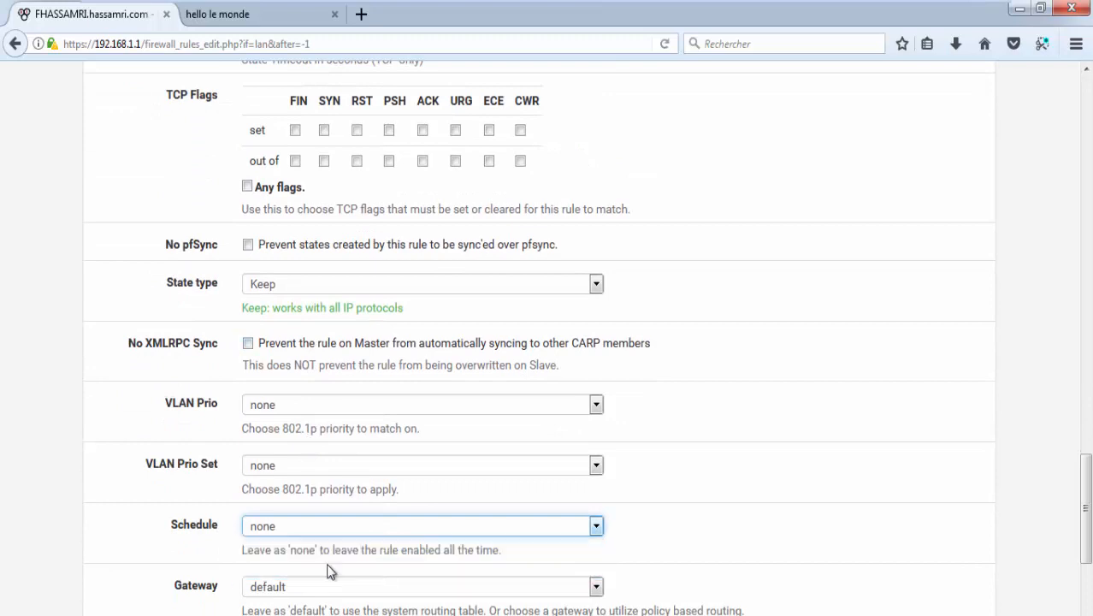
# Step: Save the block rule above the pass rule and apply the firewall changes
pyautogui.scroll(-3, 365, 536)
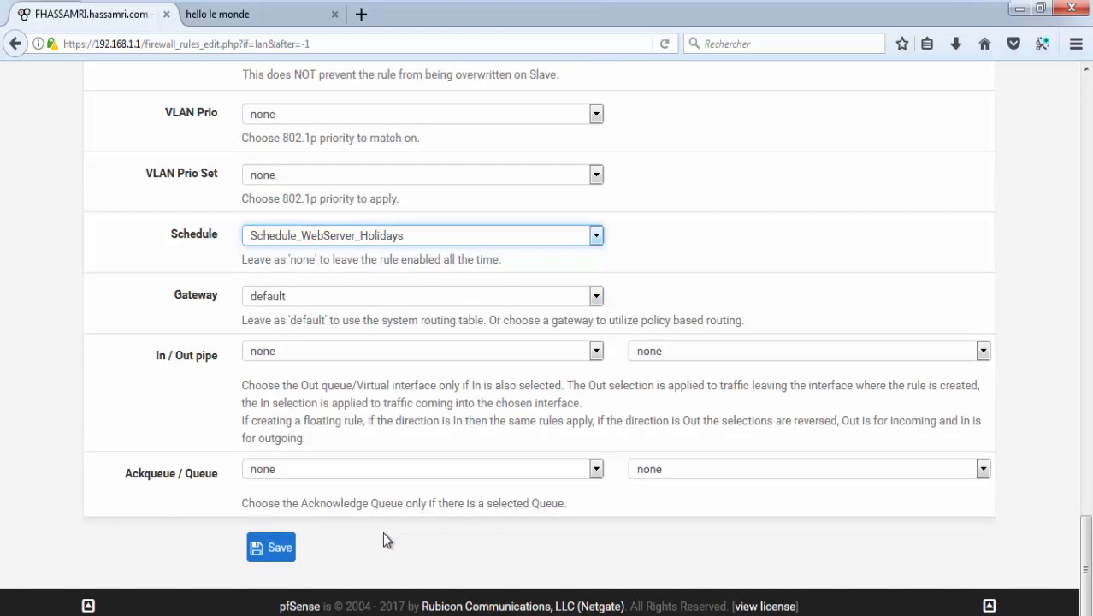
pyautogui.click(276, 547)
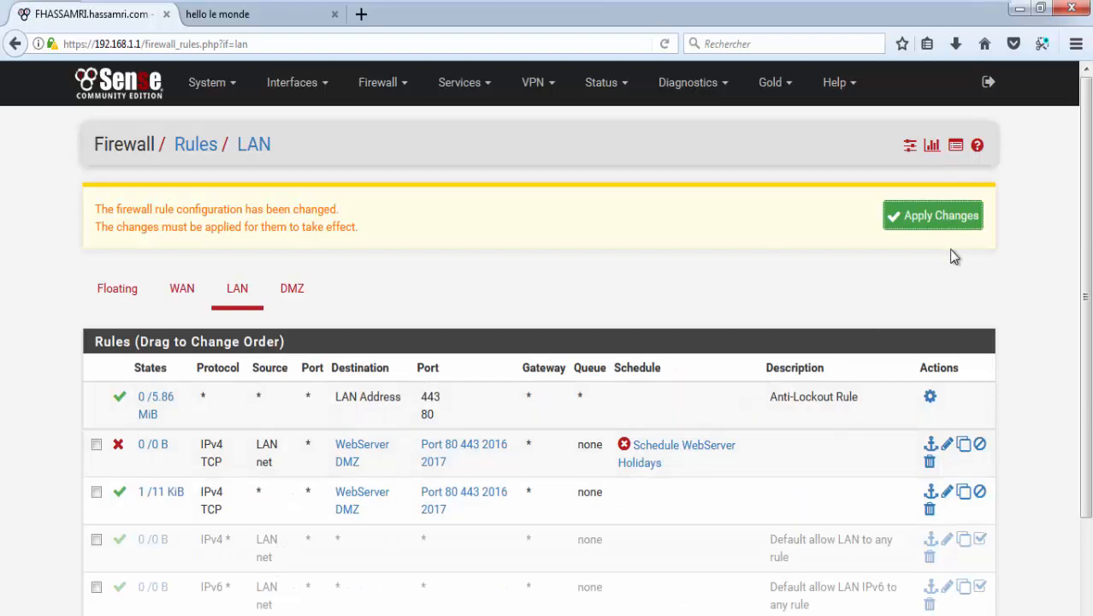
pyautogui.click(929, 222)
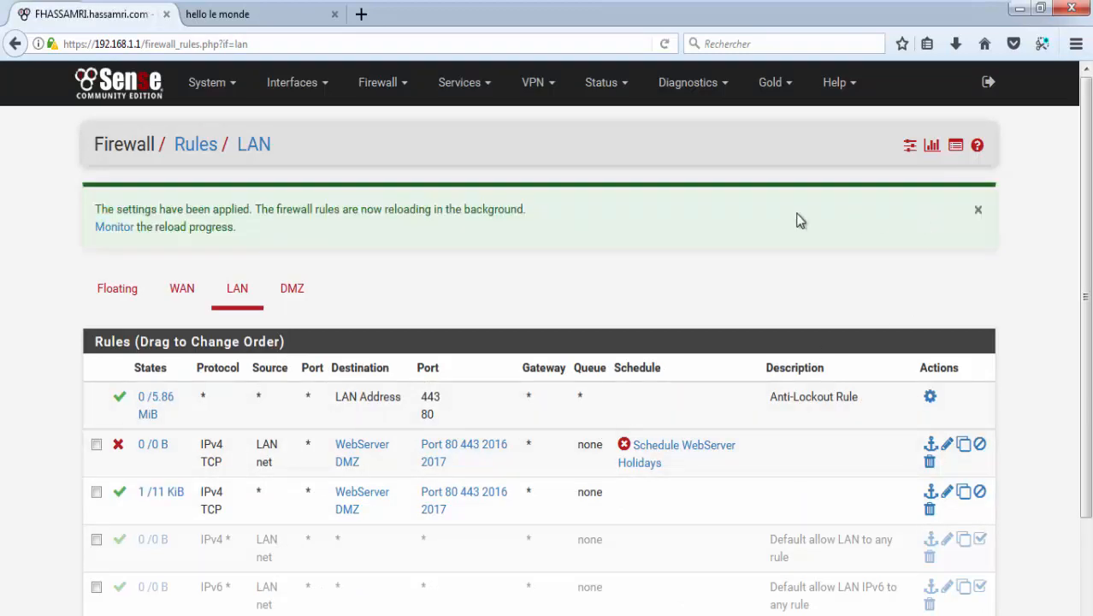
pyautogui.scroll(-2, 615, 257)
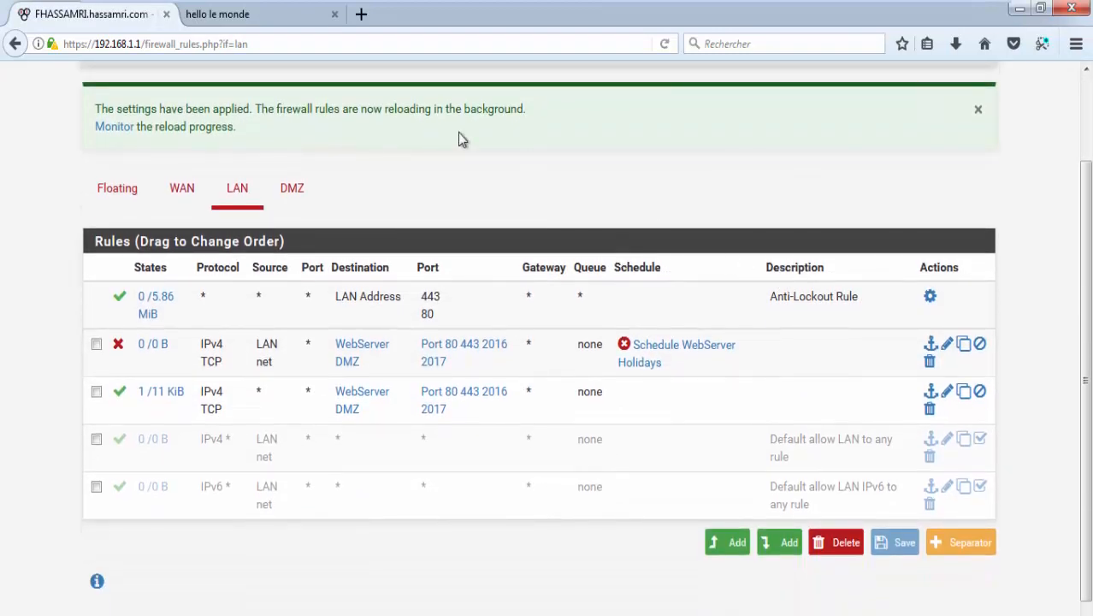
pyautogui.click(260, 21)
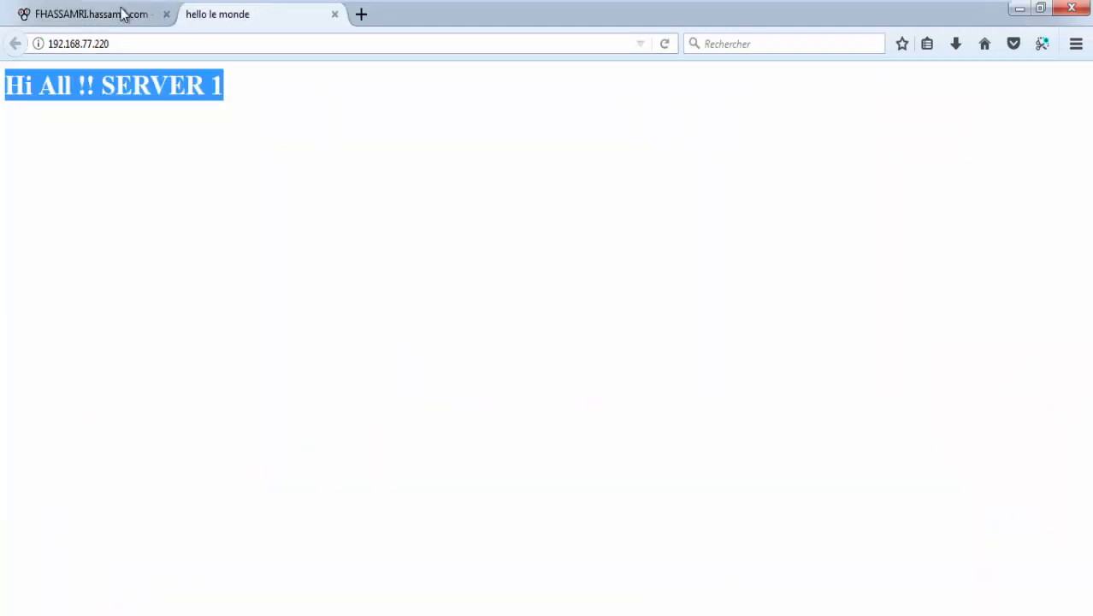
pyautogui.click(122, 15)
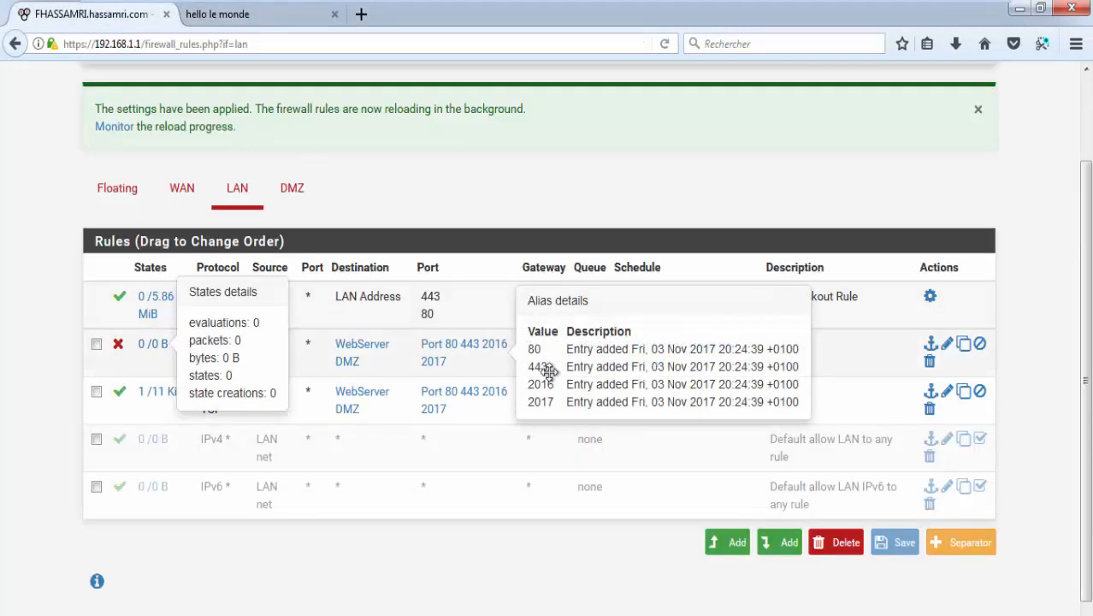
pyautogui.moveTo(641, 358)
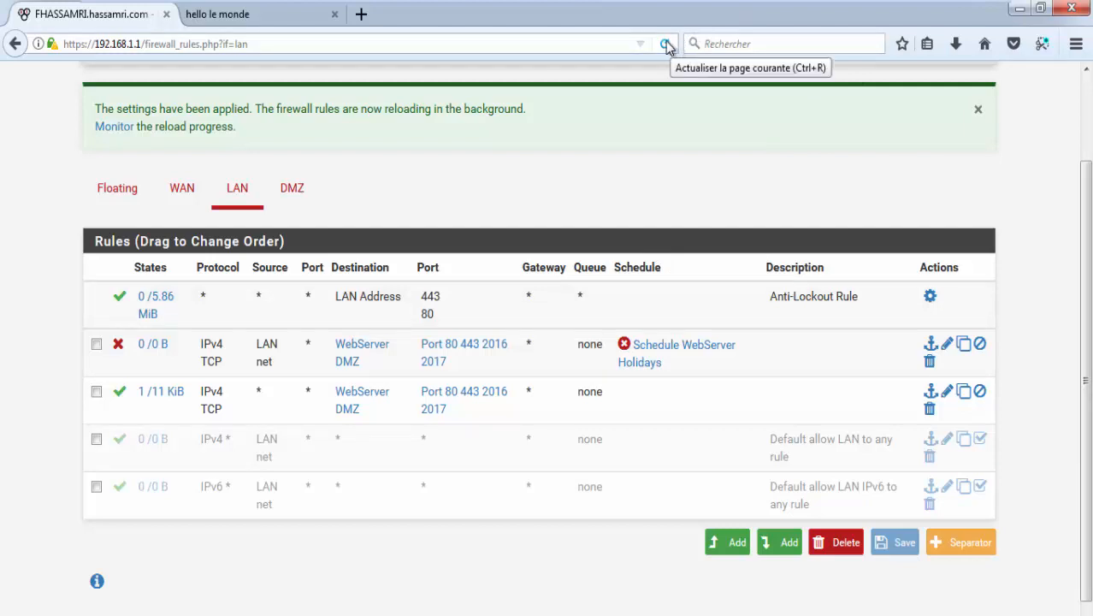
pyautogui.moveTo(340, 419)
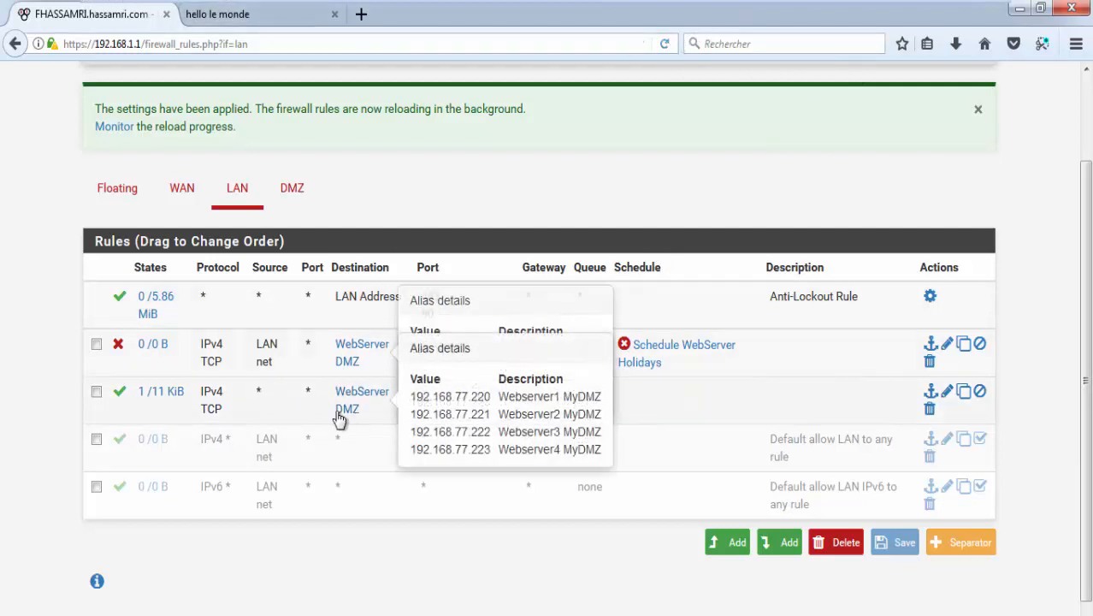
pyautogui.moveTo(511, 391)
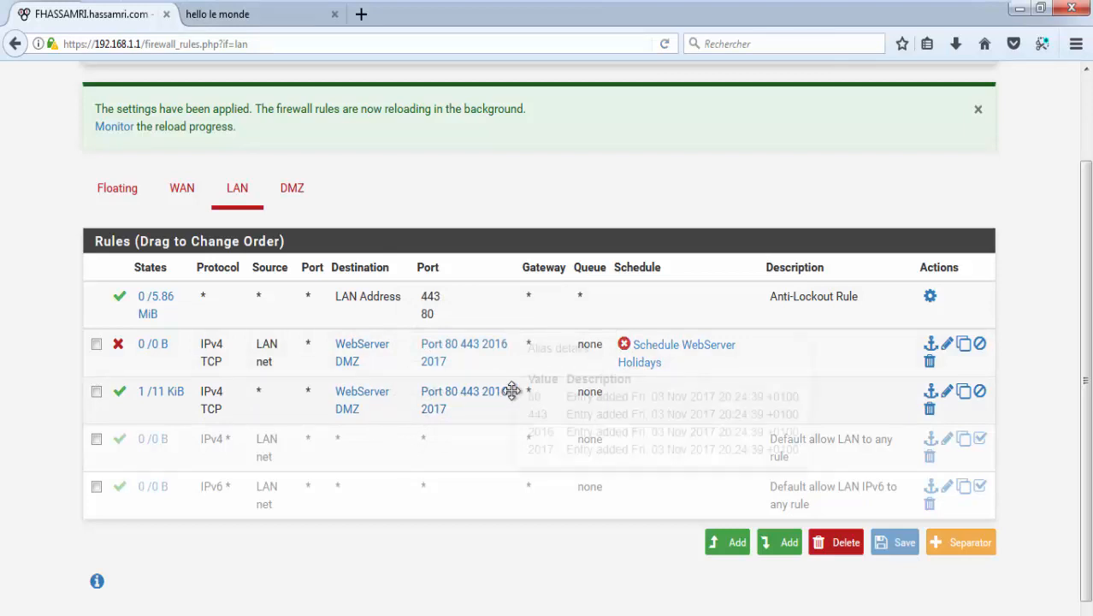
pyautogui.moveTo(682, 353)
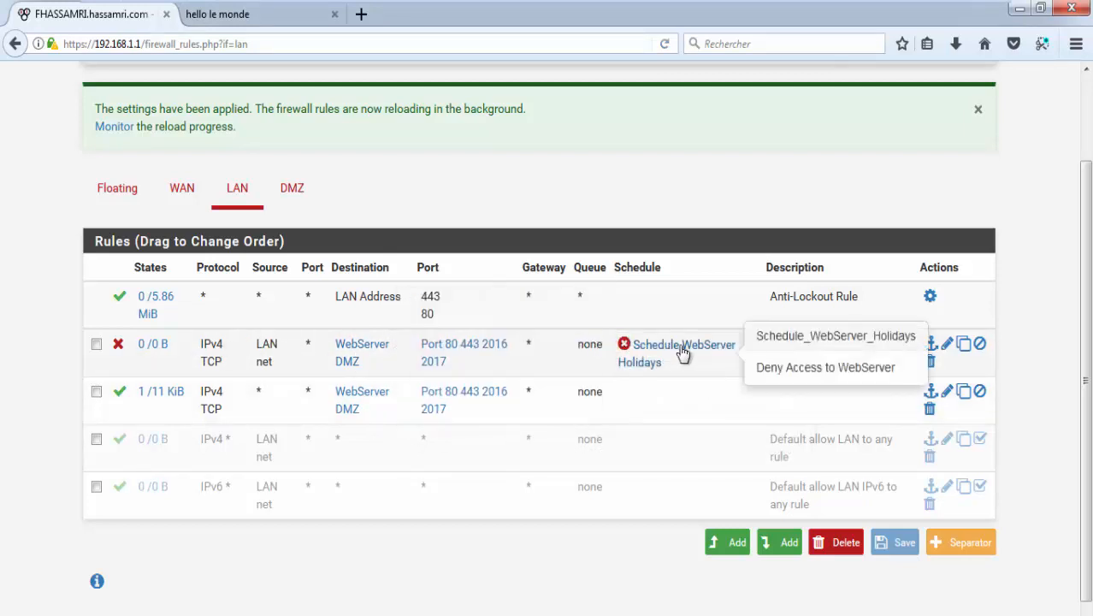
# Step: Reload 192.168.77.220, load it again in a new tab, close the old tab, and open History
pyautogui.click(236, 17)
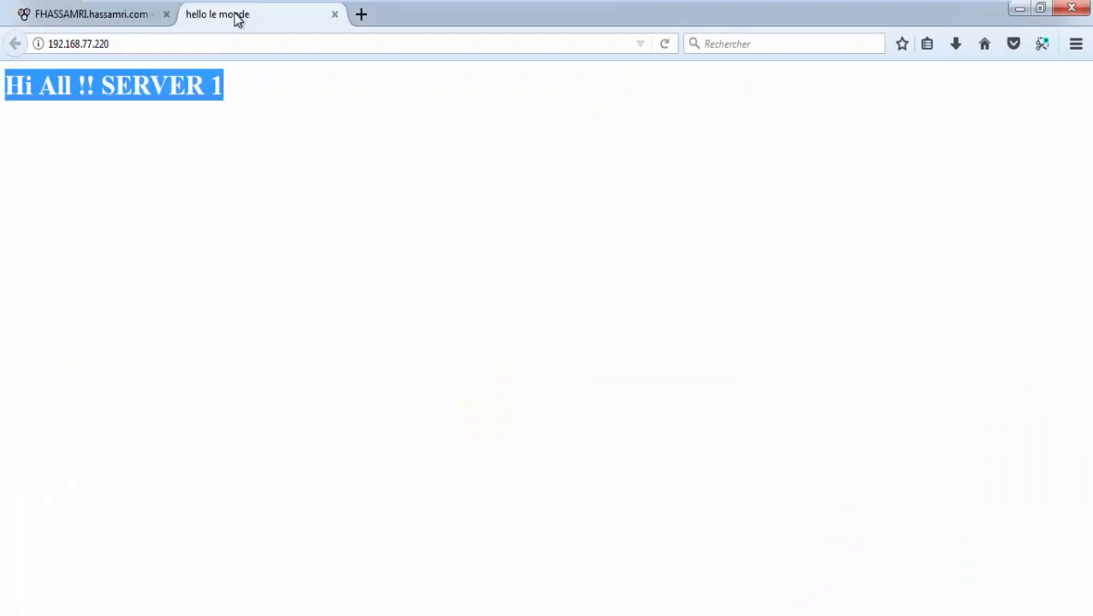
pyautogui.click(665, 46)
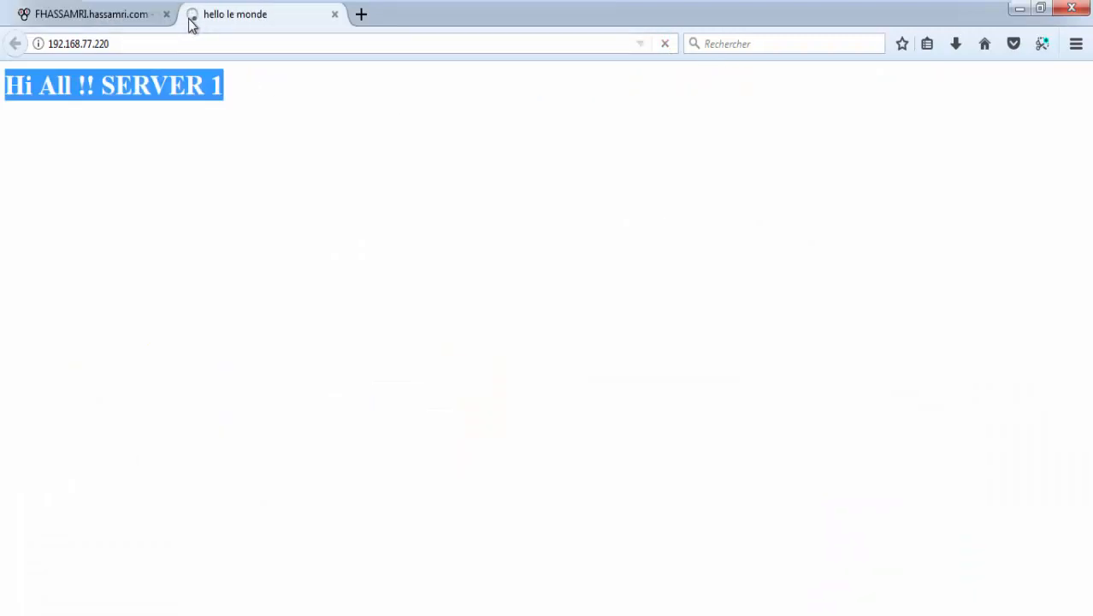
pyautogui.click(235, 38)
pyautogui.hotkey('ctrl', 'c')
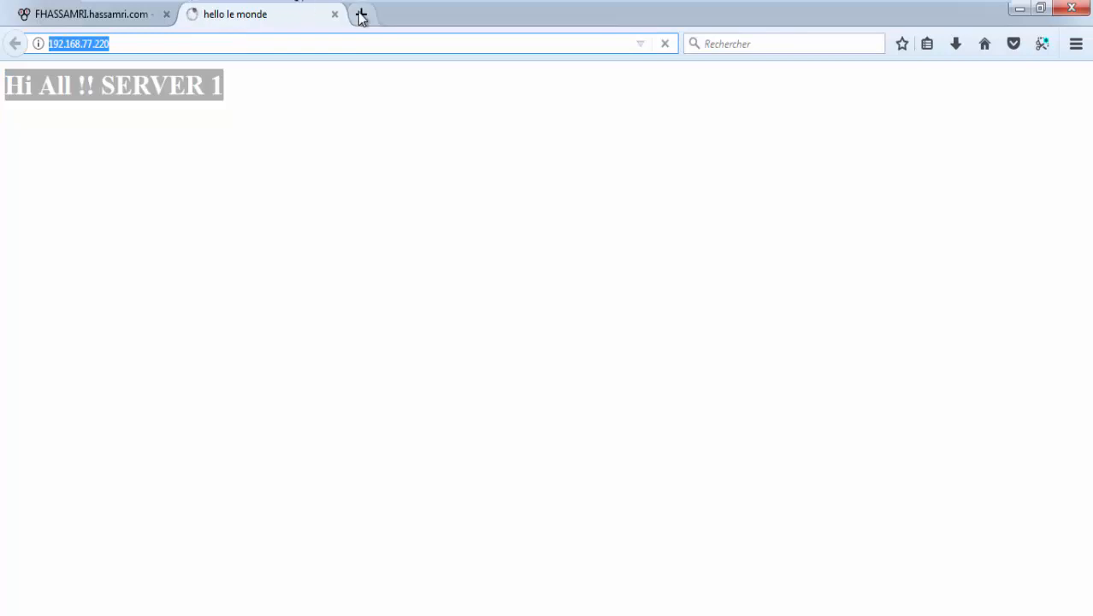
pyautogui.click(361, 14)
pyautogui.hotkey('ctrl', 'v')
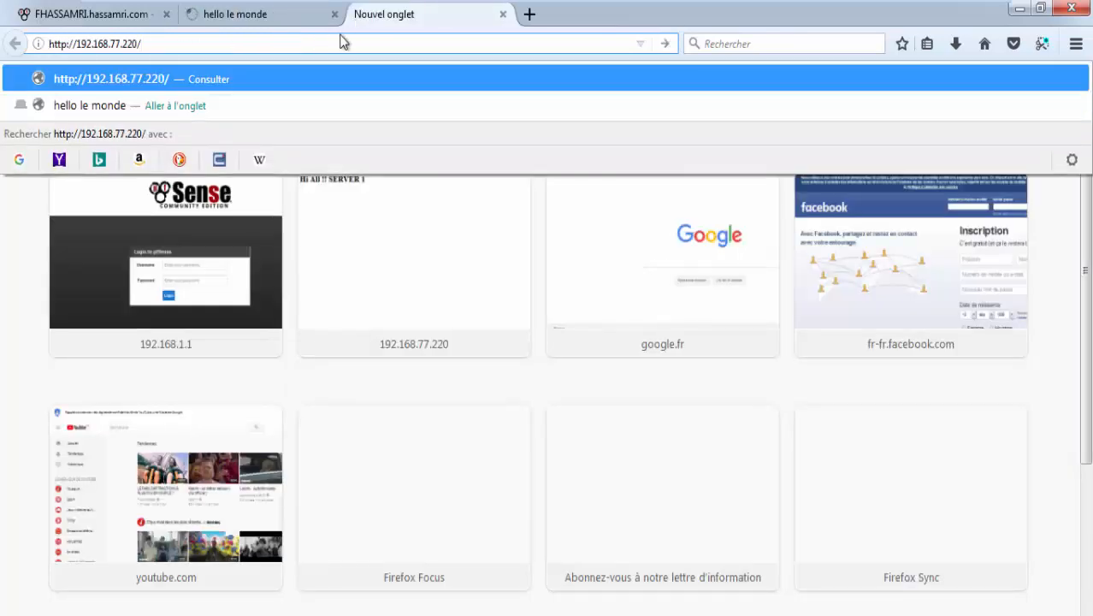
pyautogui.press('Return')
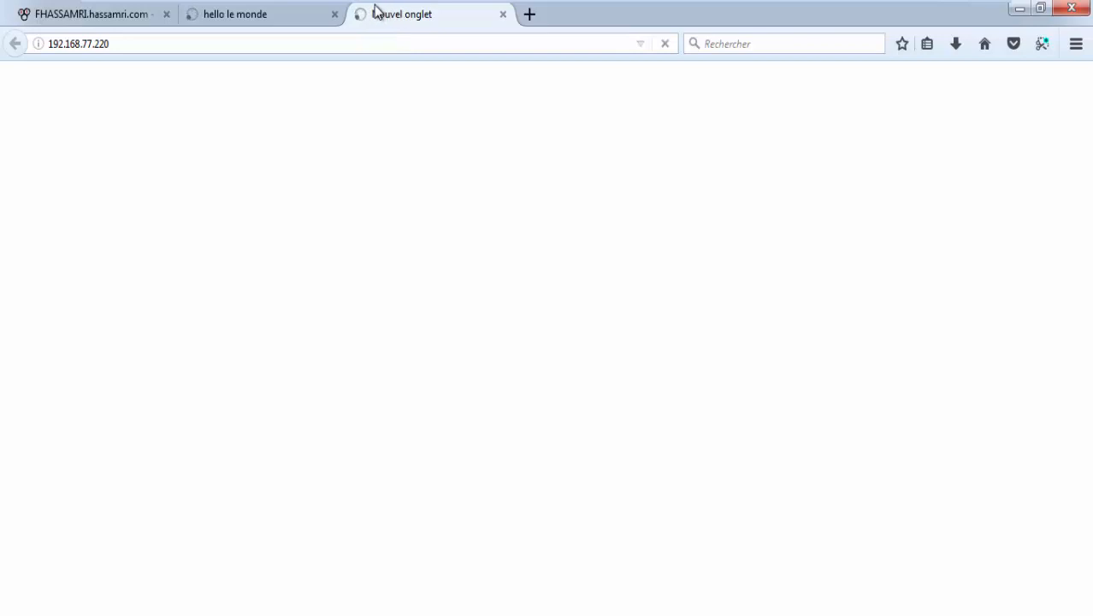
pyautogui.moveTo(368, 7)
pyautogui.click(336, 14)
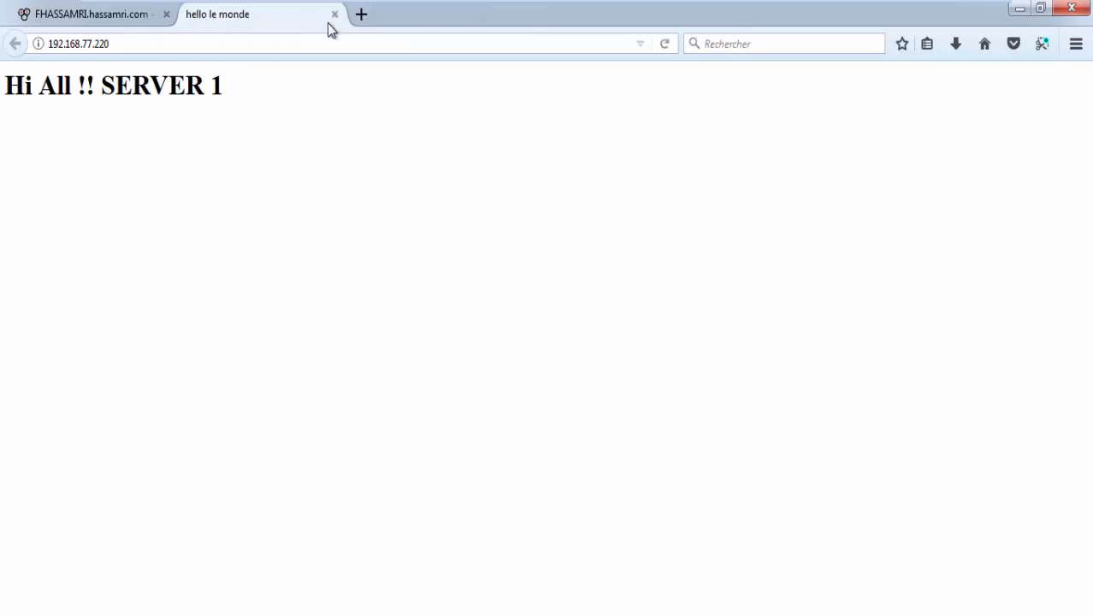
pyautogui.hotkey('ctrl', 'h')
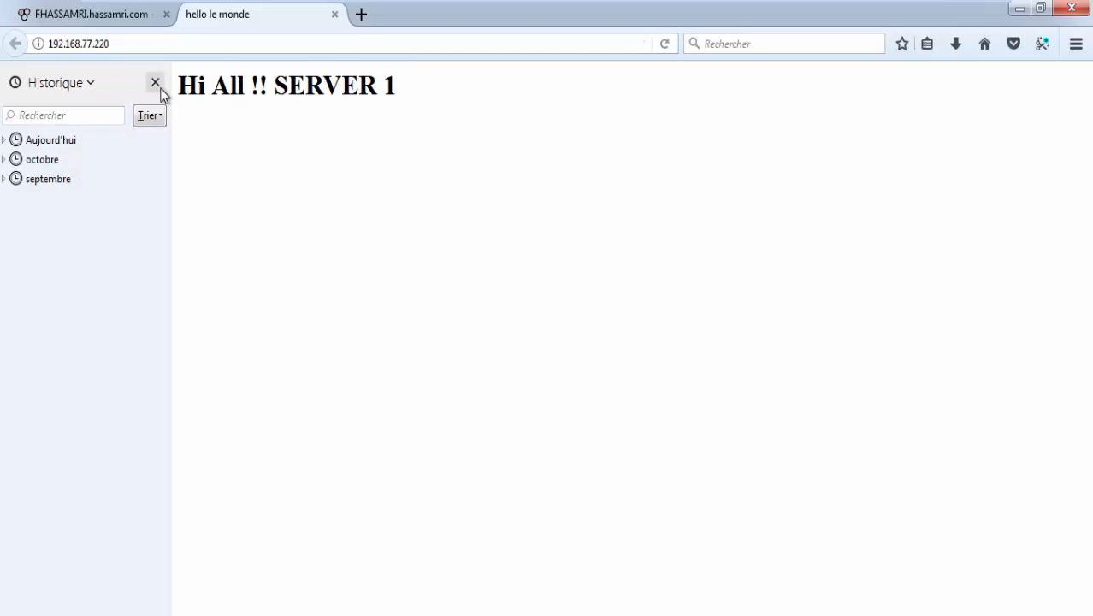
# Step: Close the History sidebar and clear Firefox's cached web content under Privacy & Security settings
pyautogui.click(156, 83)
pyautogui.click(1077, 43)
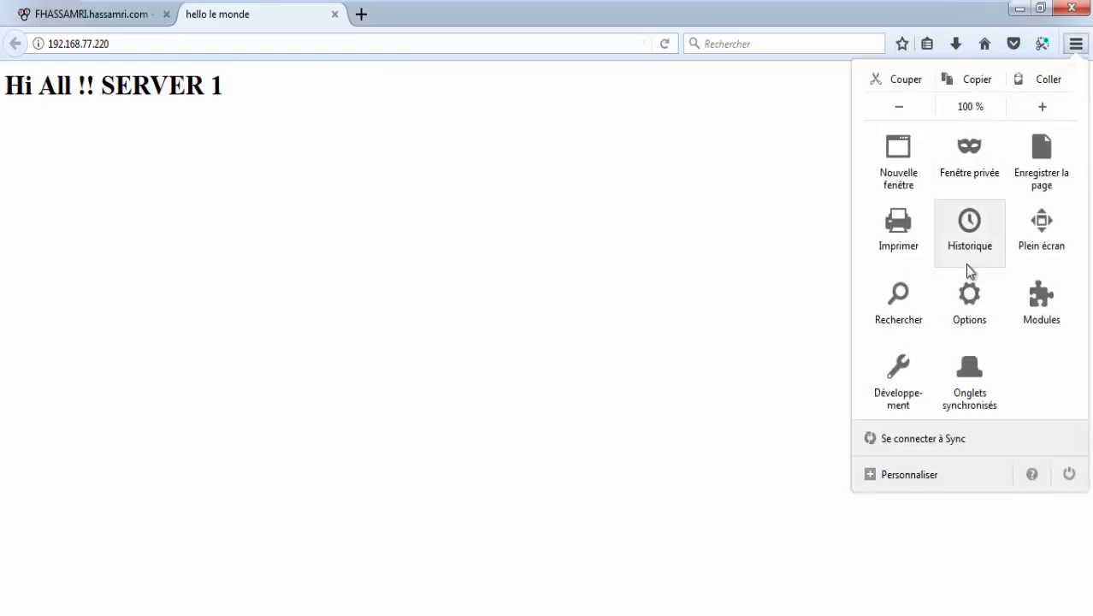
pyautogui.click(969, 303)
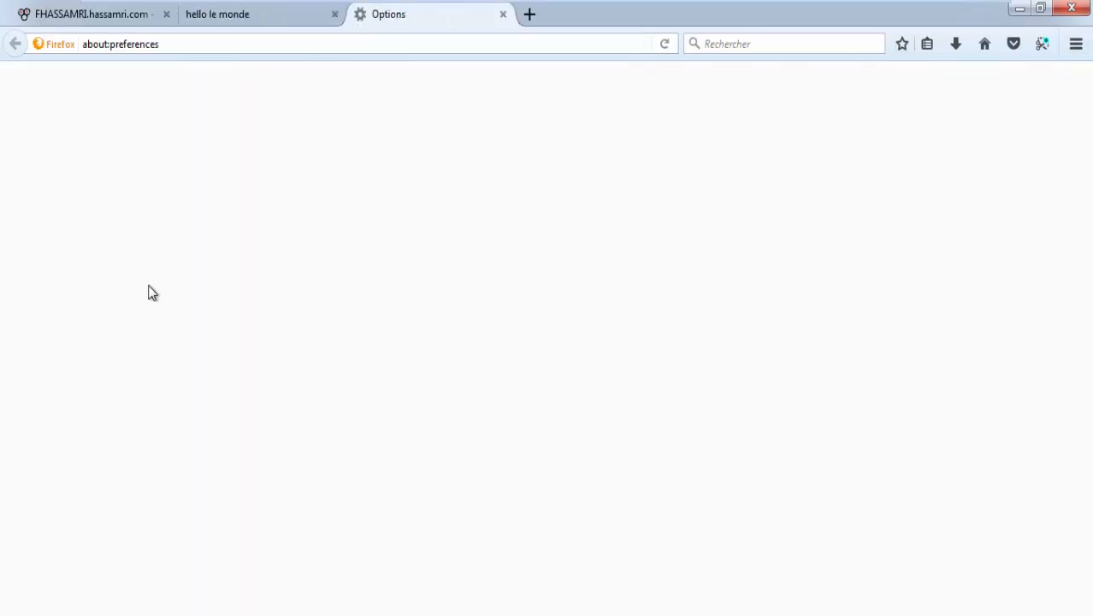
pyautogui.click(111, 189)
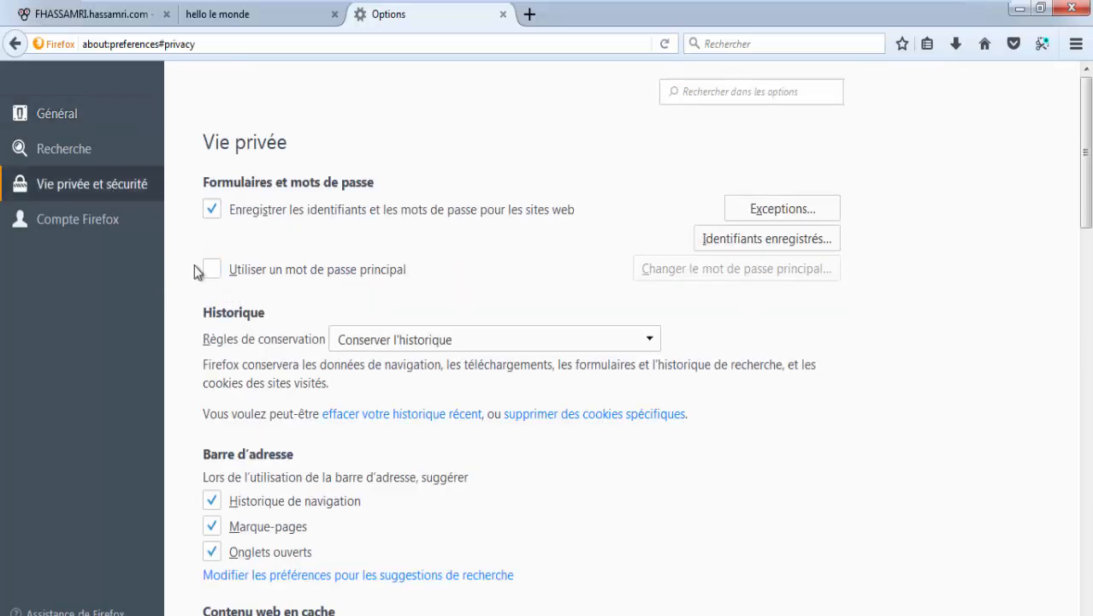
pyautogui.scroll(-5, 265, 392)
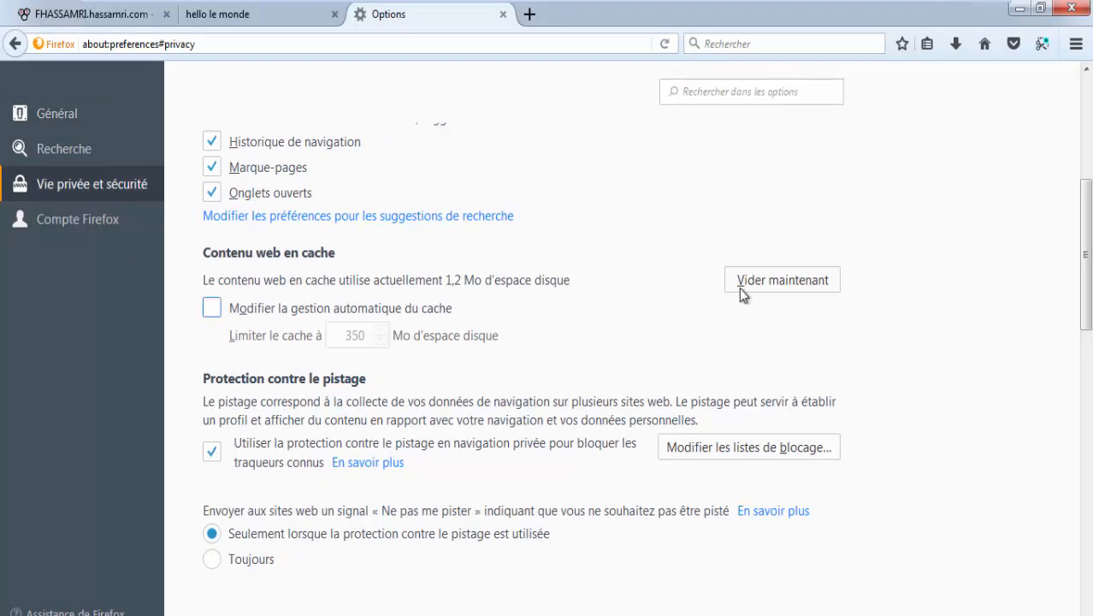
pyautogui.click(741, 288)
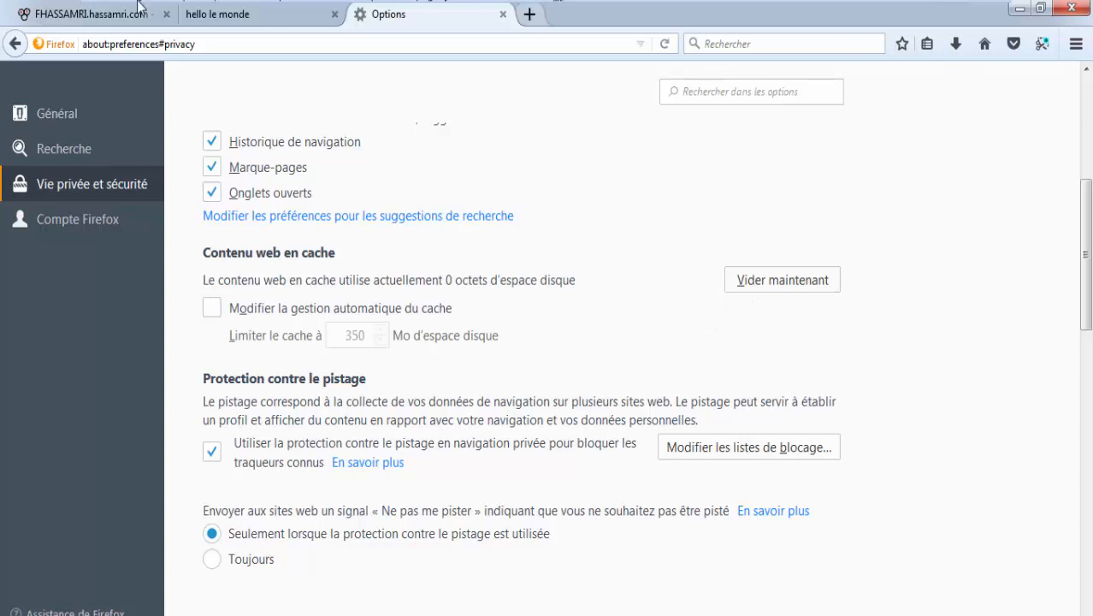
# Step: Close the browser window, confirming that all three tabs should close
pyautogui.click(242, 21)
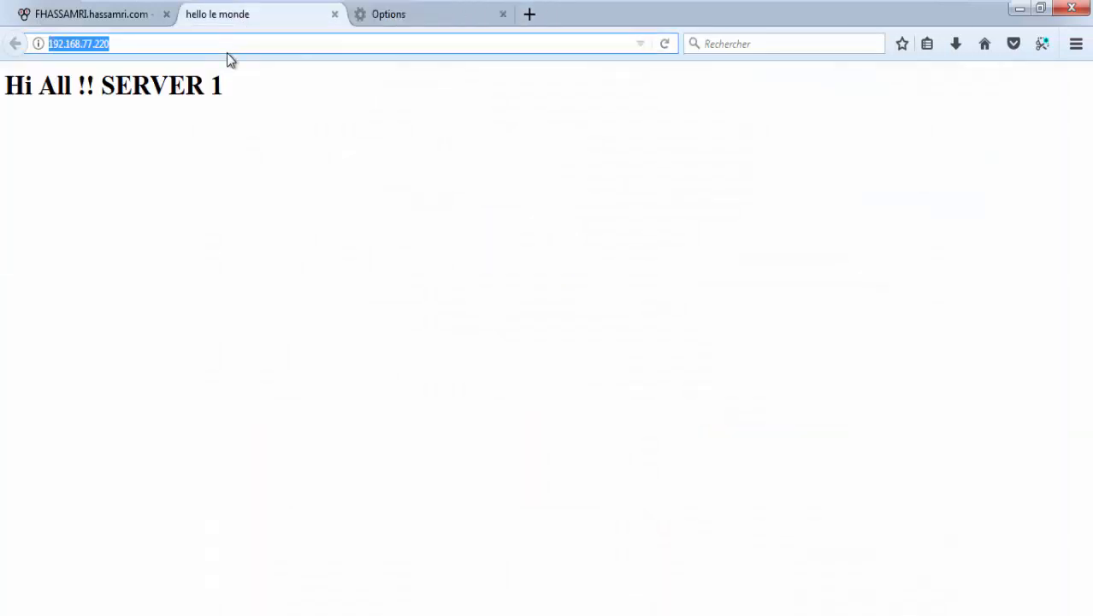
pyautogui.click(1071, 8)
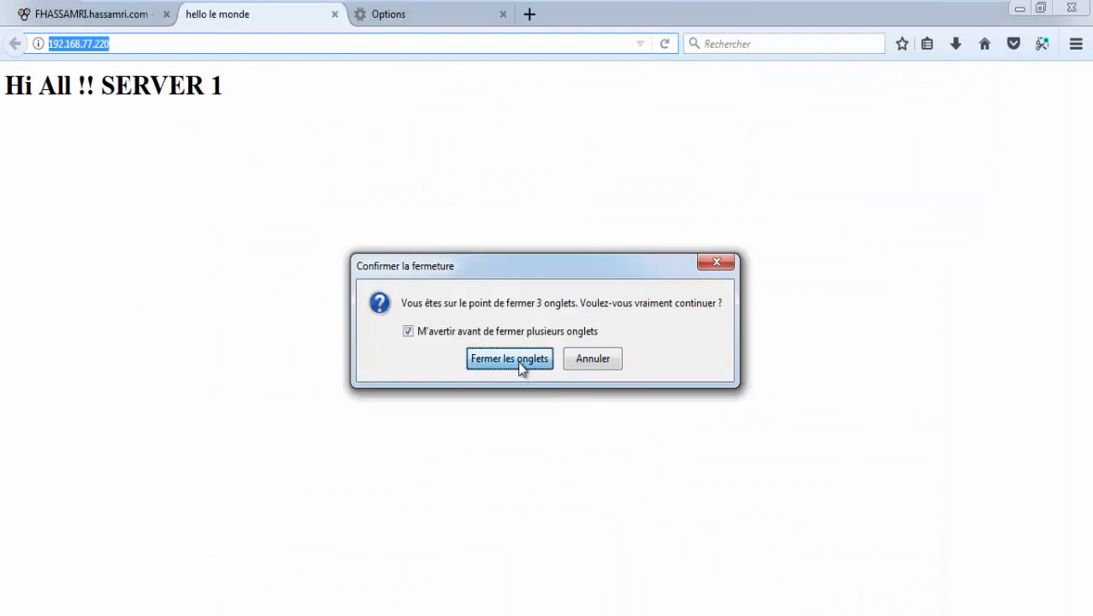
pyautogui.click(519, 366)
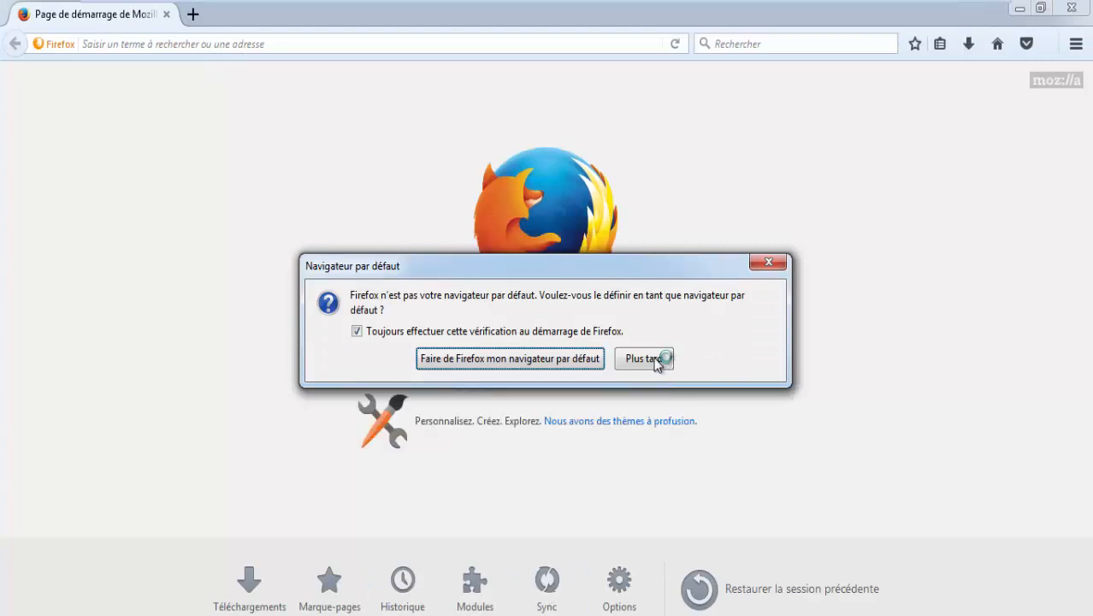
# Step: Postpone the default-browser prompt and reload the web server address in the reopened Firefox
pyautogui.click(651, 362)
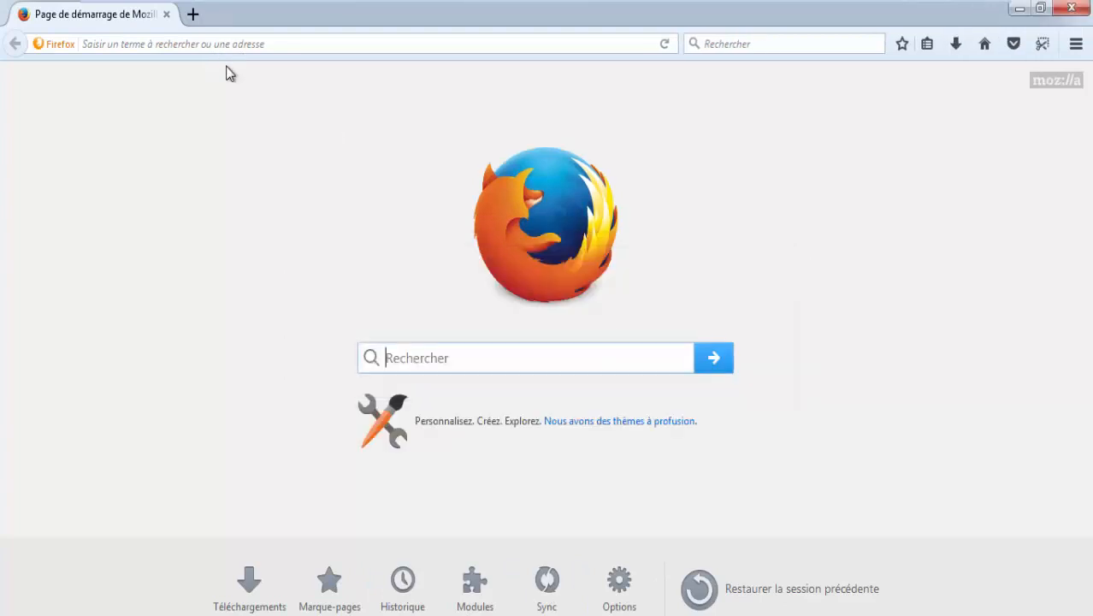
pyautogui.click(214, 42)
pyautogui.hotkey('ctrl', 'v')
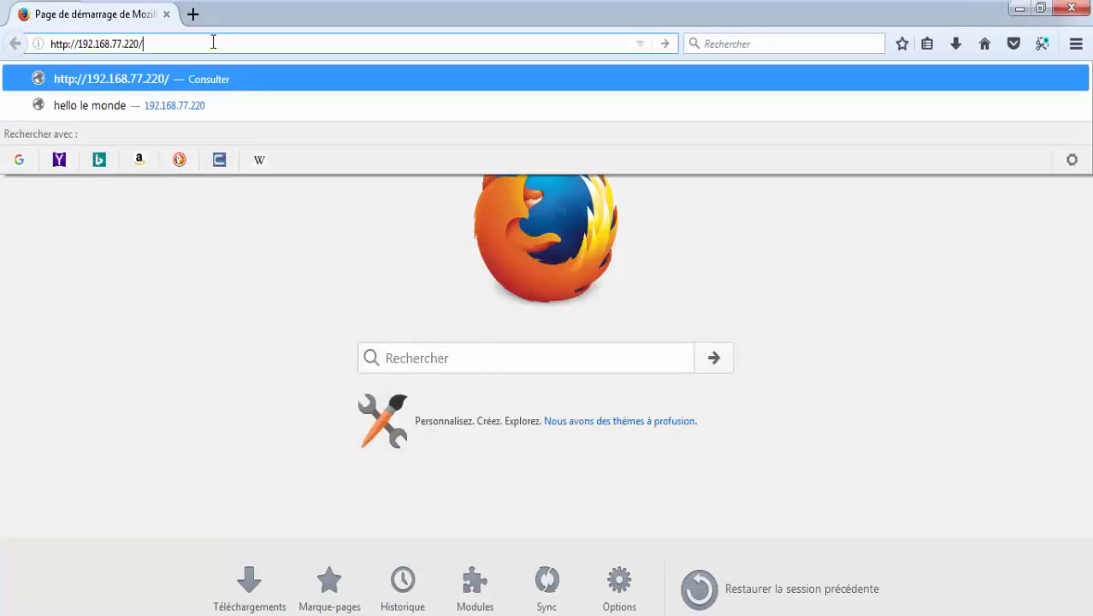
pyautogui.press('Return')
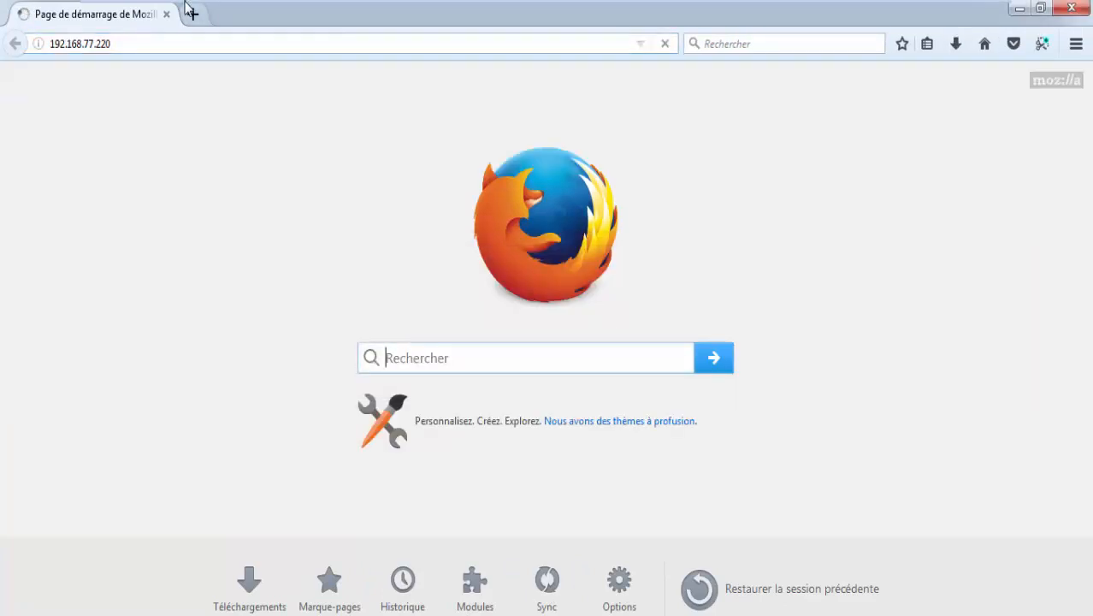
pyautogui.click(131, 125)
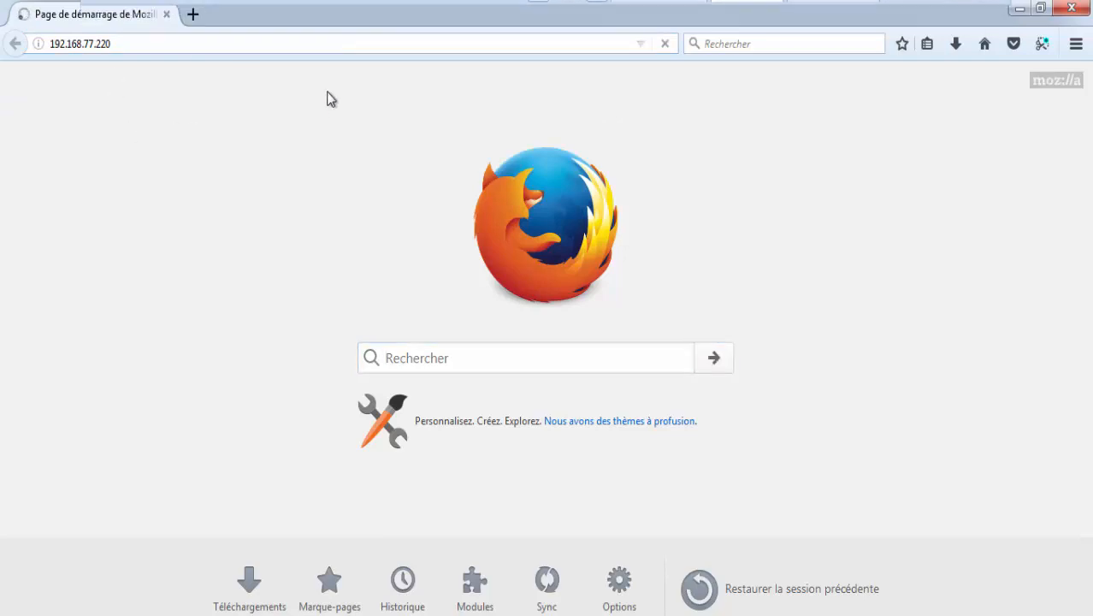
# Step: Open 192.168.1.1 in a new tab and log in to pfSense with the administrator credentials
pyautogui.click(196, 14)
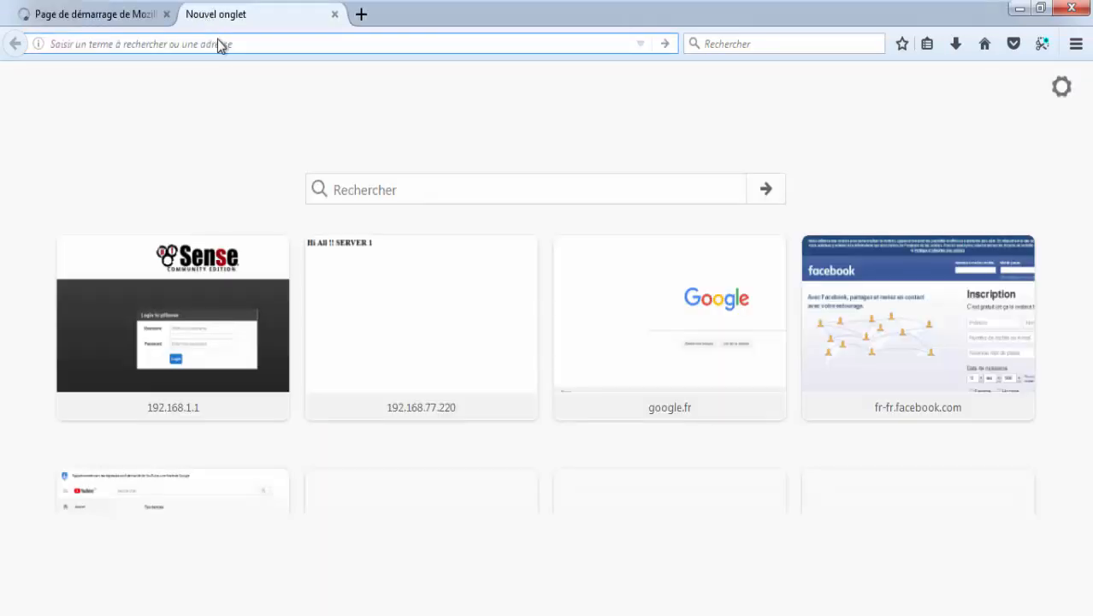
pyautogui.write('192.168.1.1')
pyautogui.press('Return')
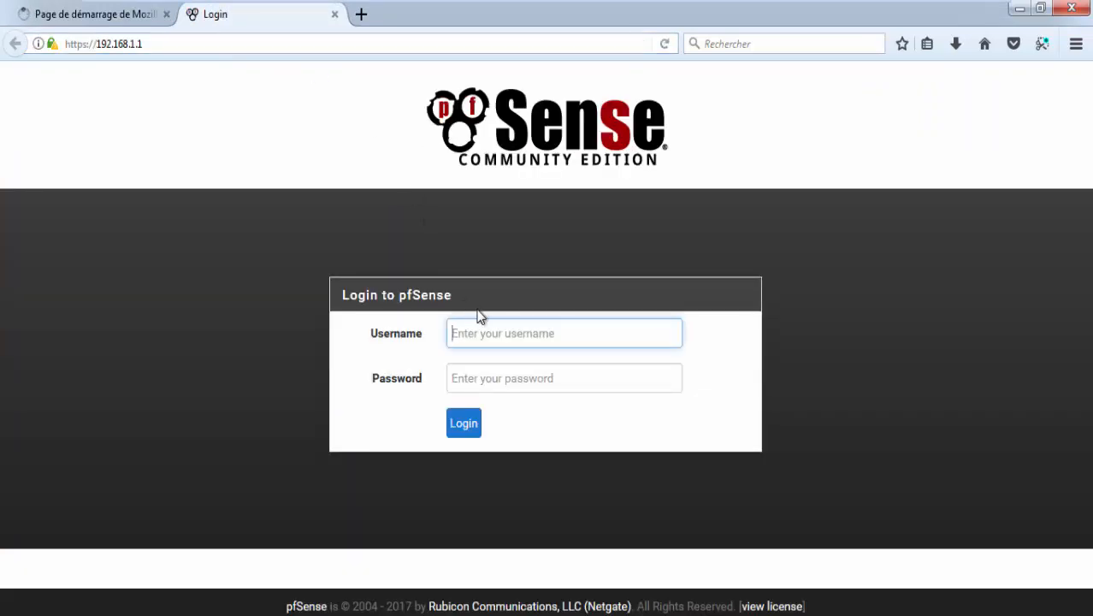
pyautogui.write('admin')
pyautogui.press('Tab')
pyautogui.write('pf')
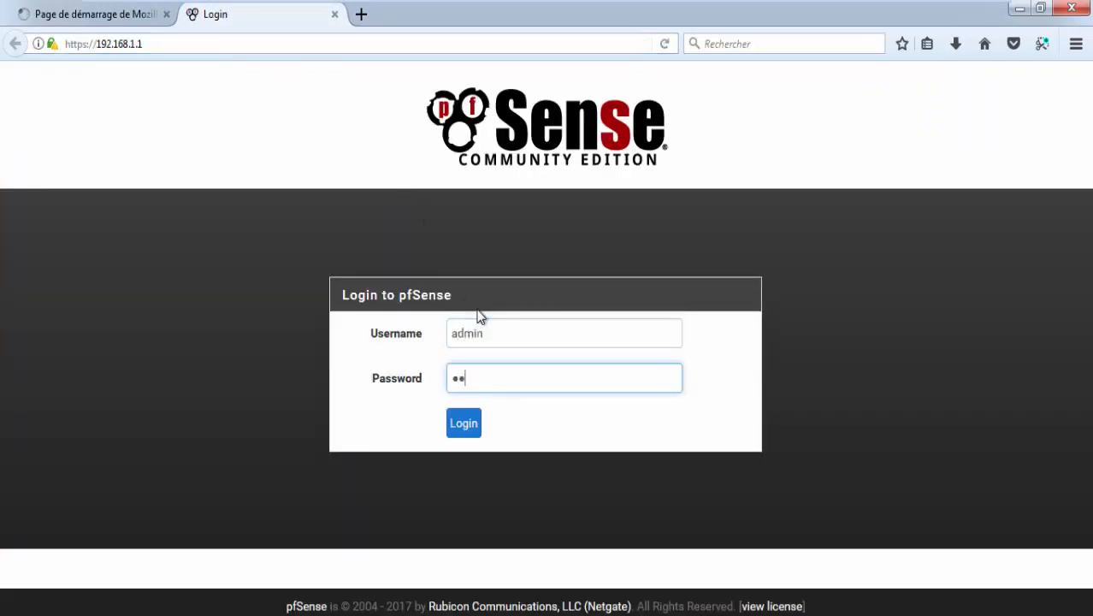
pyautogui.write('sense')
pyautogui.press('Return')
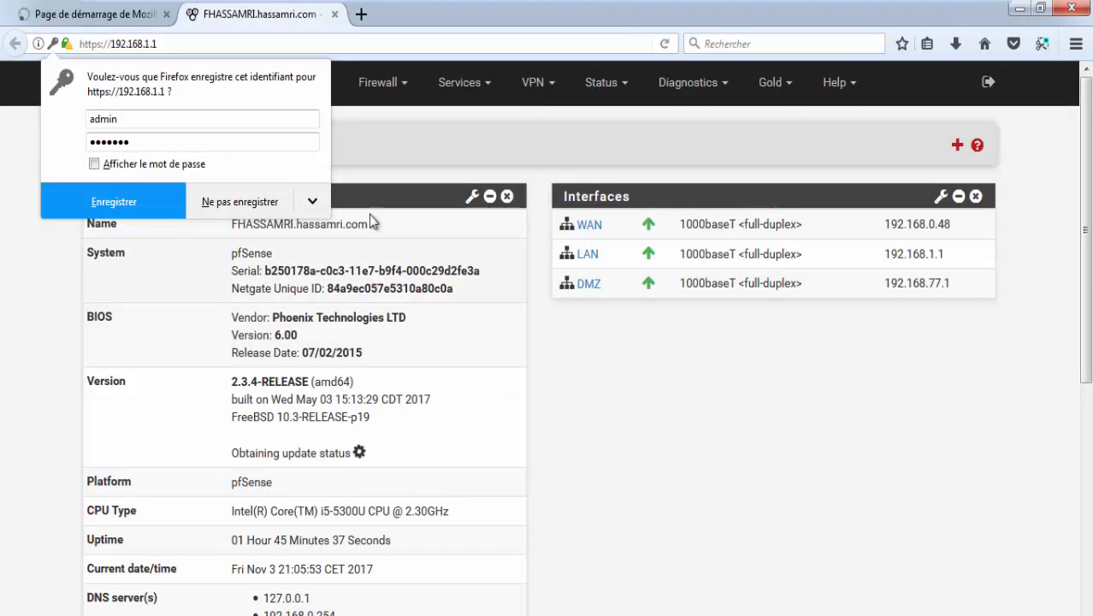
# Step: Decline saving the login, check the web server tab, and open Firewall > Rules in pfSense
pyautogui.click(239, 202)
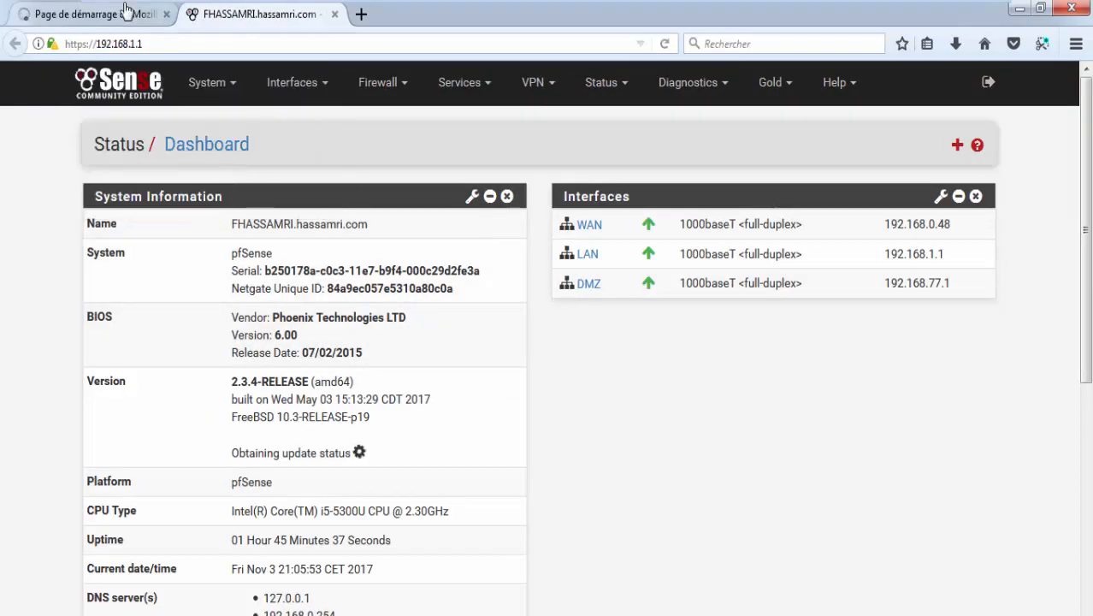
pyautogui.click(95, 14)
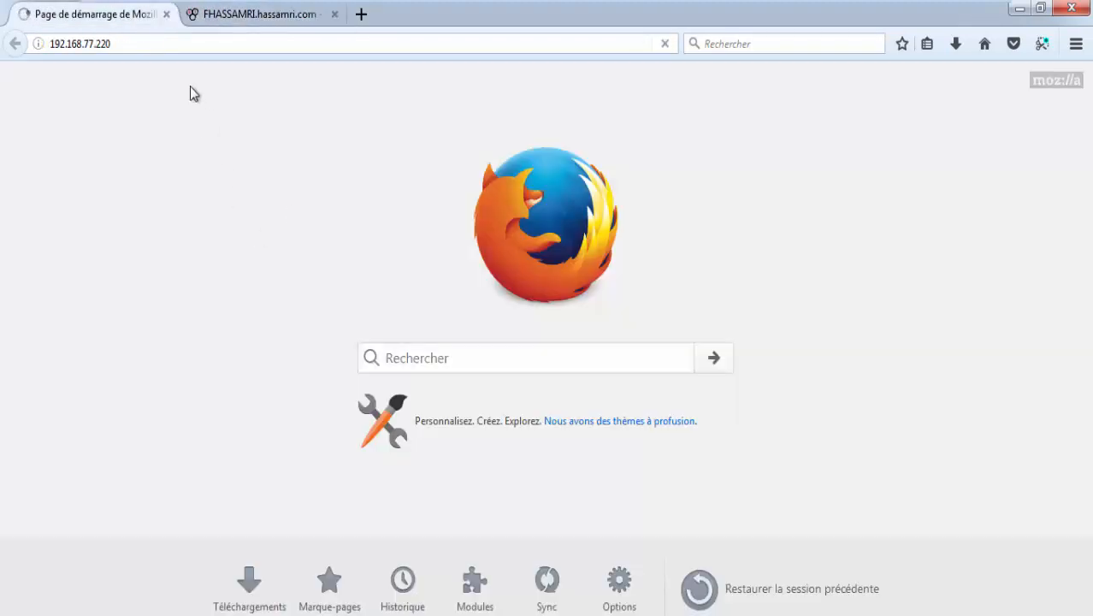
pyautogui.click(175, 41)
pyautogui.click(223, 23)
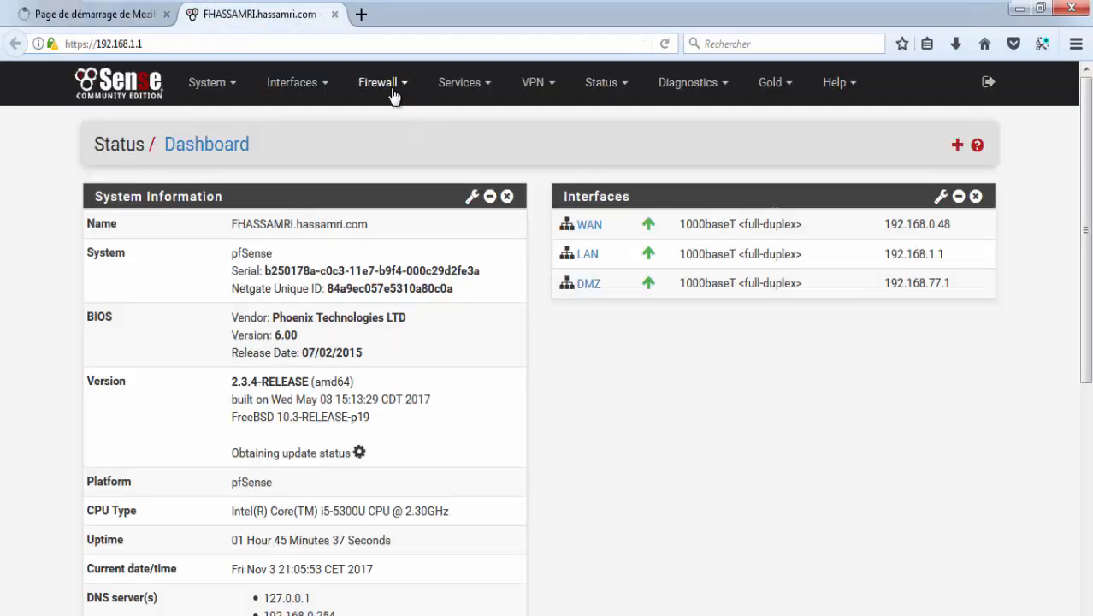
pyautogui.click(393, 94)
pyautogui.click(406, 174)
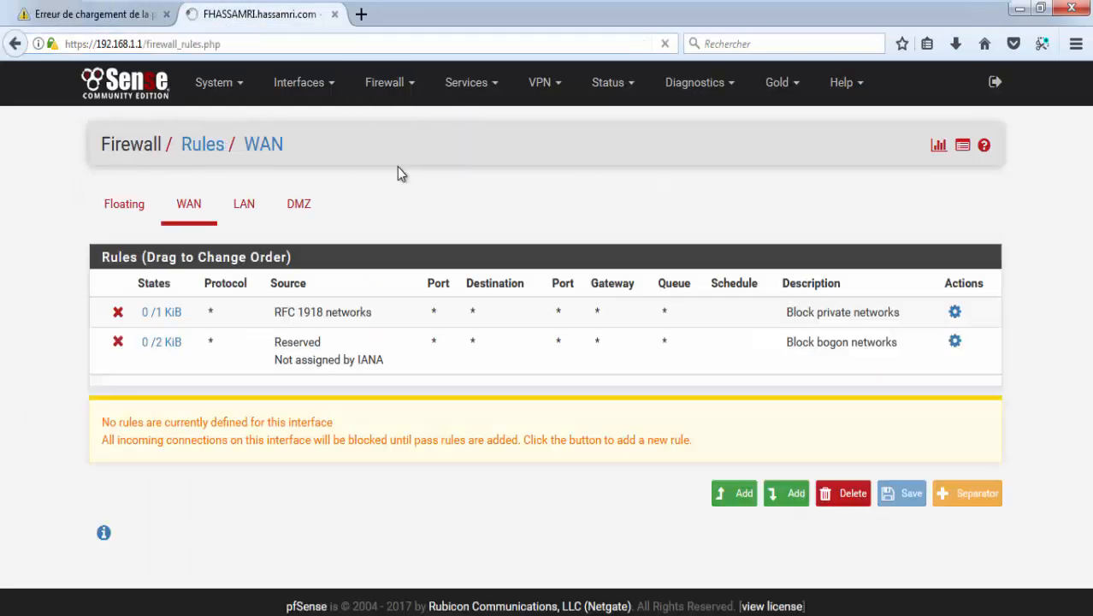
# Step: Recheck the web server tab, then show the LAN rules with the holiday block rule on top
pyautogui.click(111, 17)
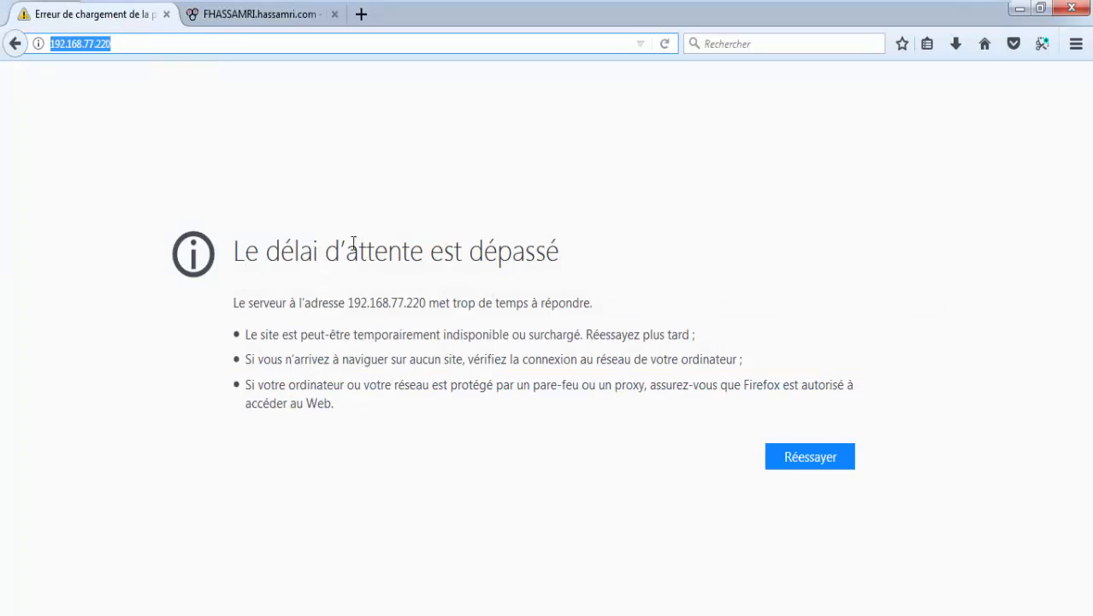
pyautogui.click(240, 16)
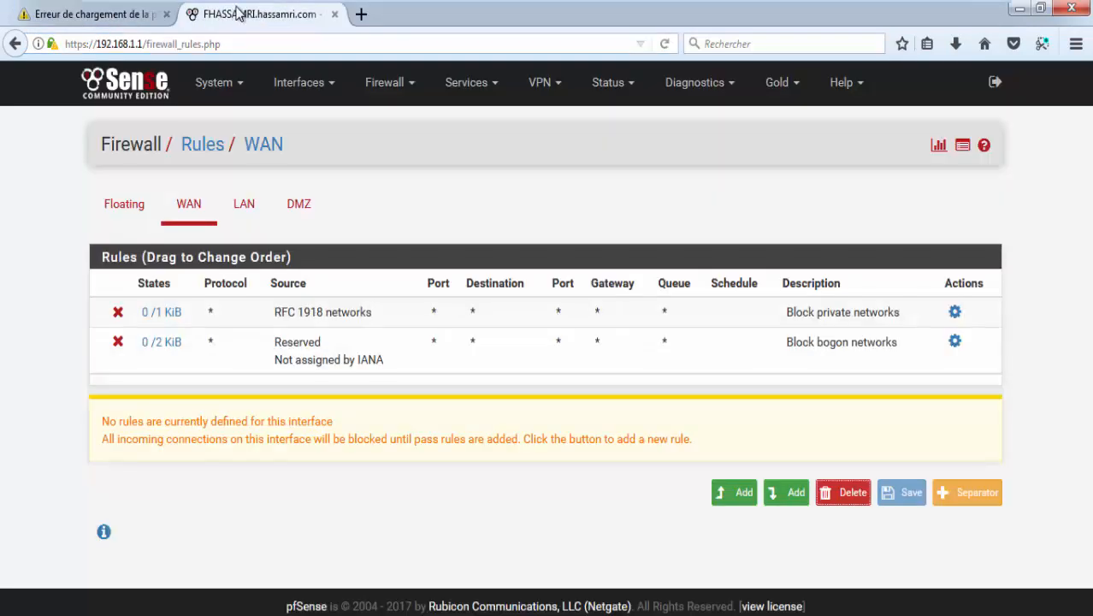
pyautogui.click(252, 212)
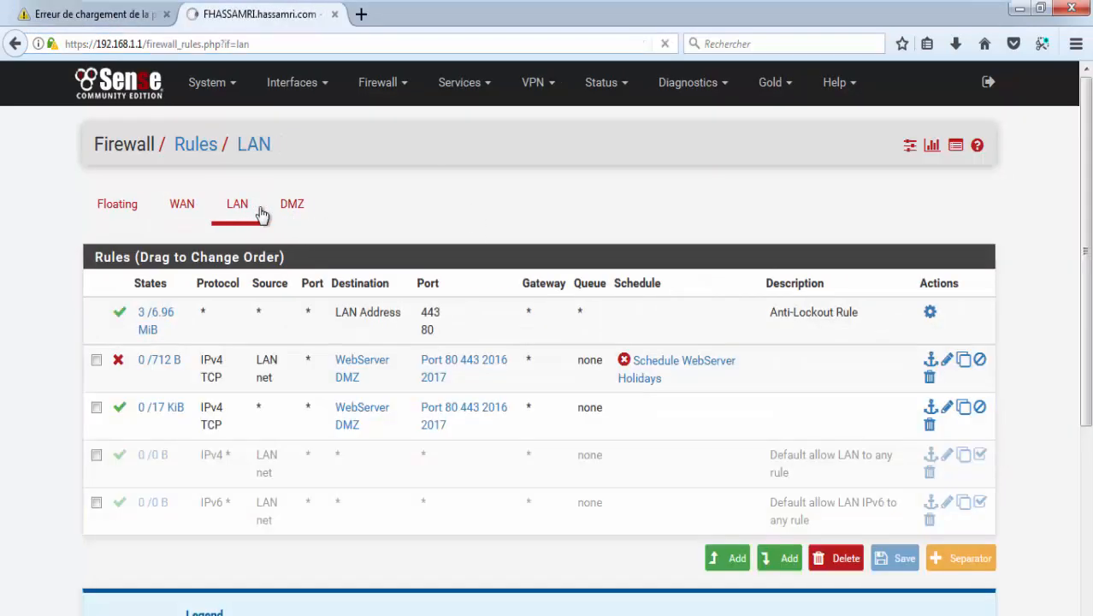
pyautogui.moveTo(659, 372)
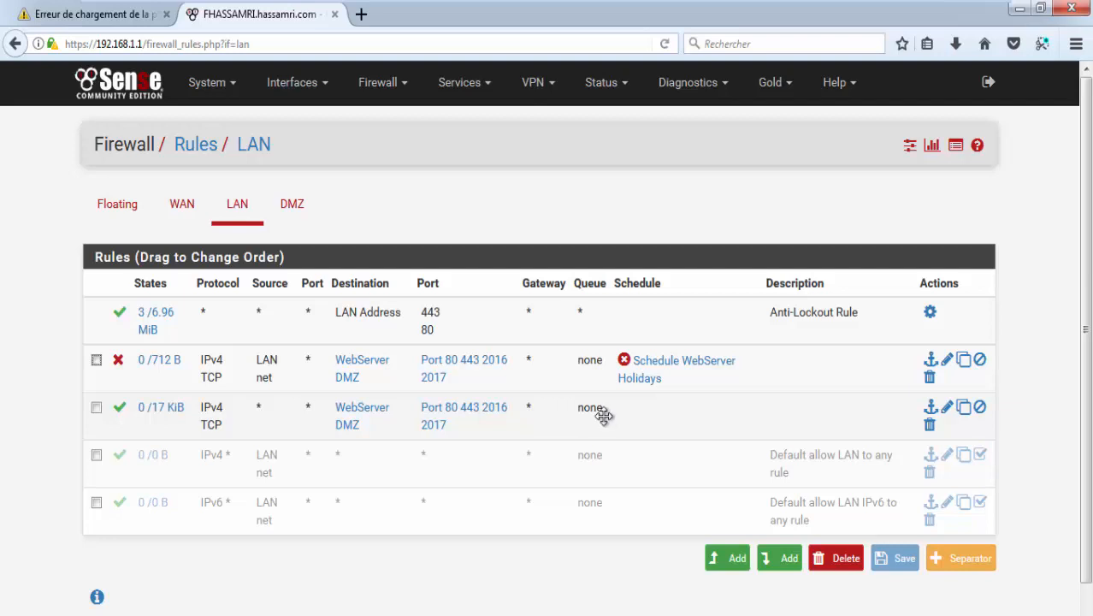
# Step: Drag the WebServer DMZ pass rule above the holiday block rule, save, and apply the changes
pyautogui.moveTo(604, 415); pyautogui.dragTo(613, 377)
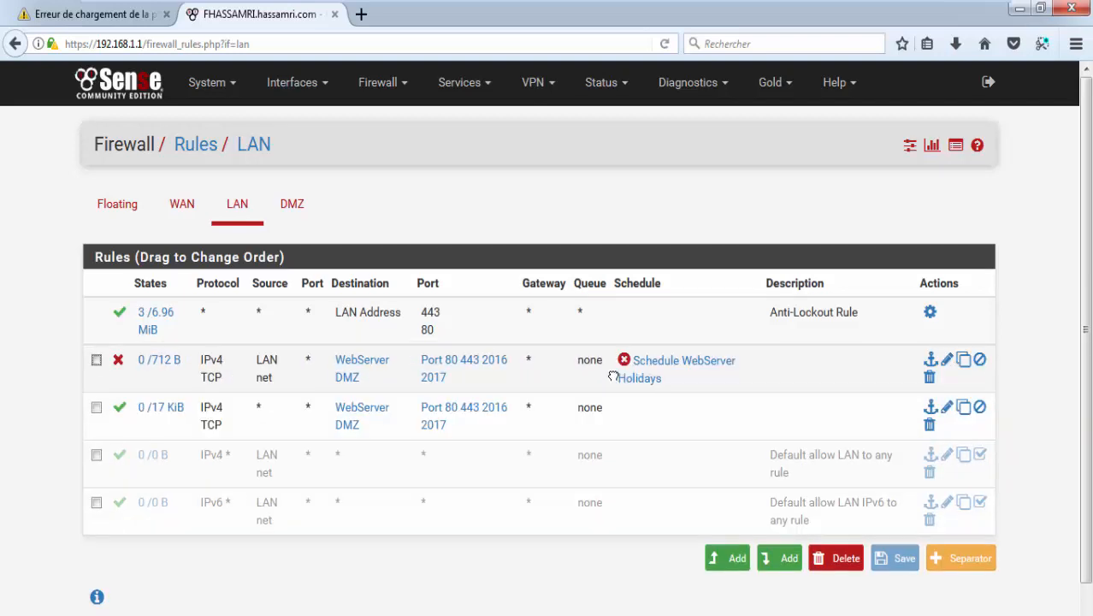
pyautogui.moveTo(527, 408); pyautogui.dragTo(527, 356)
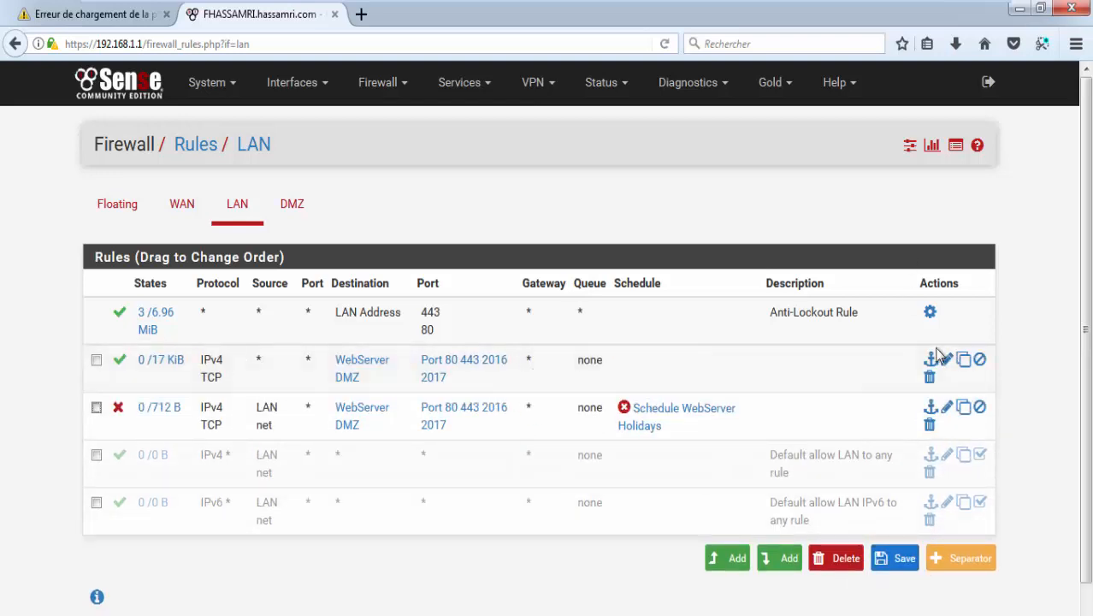
pyautogui.click(897, 560)
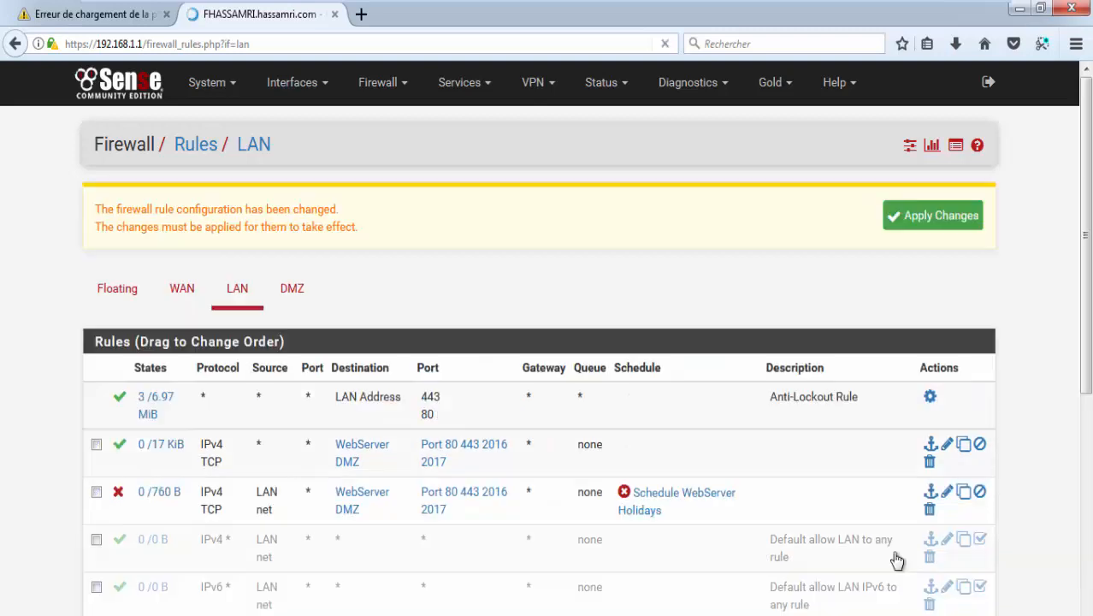
pyautogui.click(933, 227)
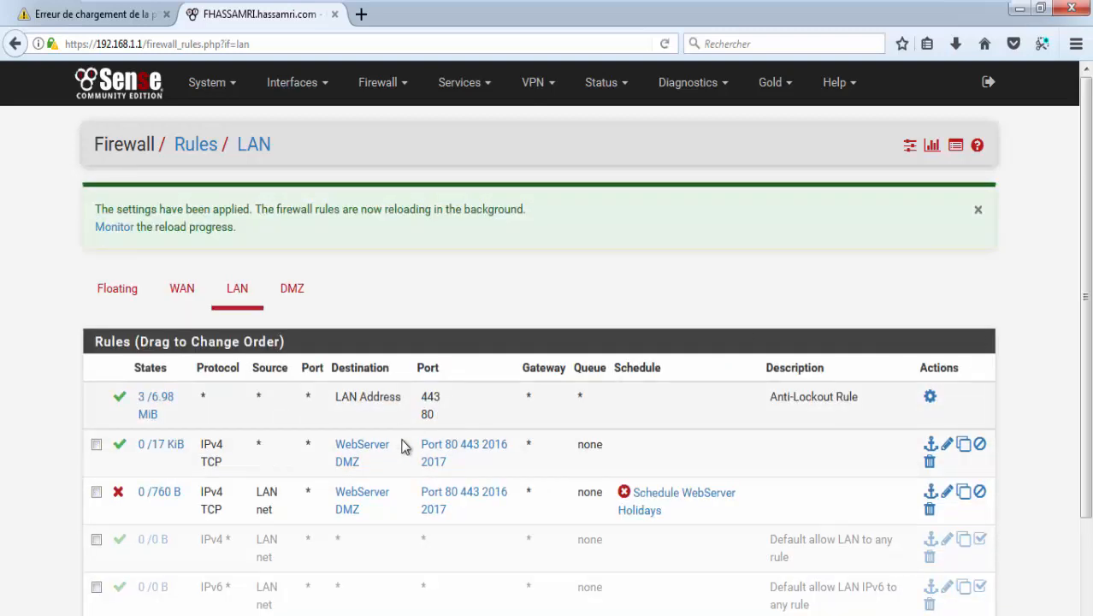
pyautogui.click(126, 18)
# Step: Reload 192.168.77.220, then drag the holiday block rule back above the WebServer DMZ pass rule
pyautogui.click(671, 46)
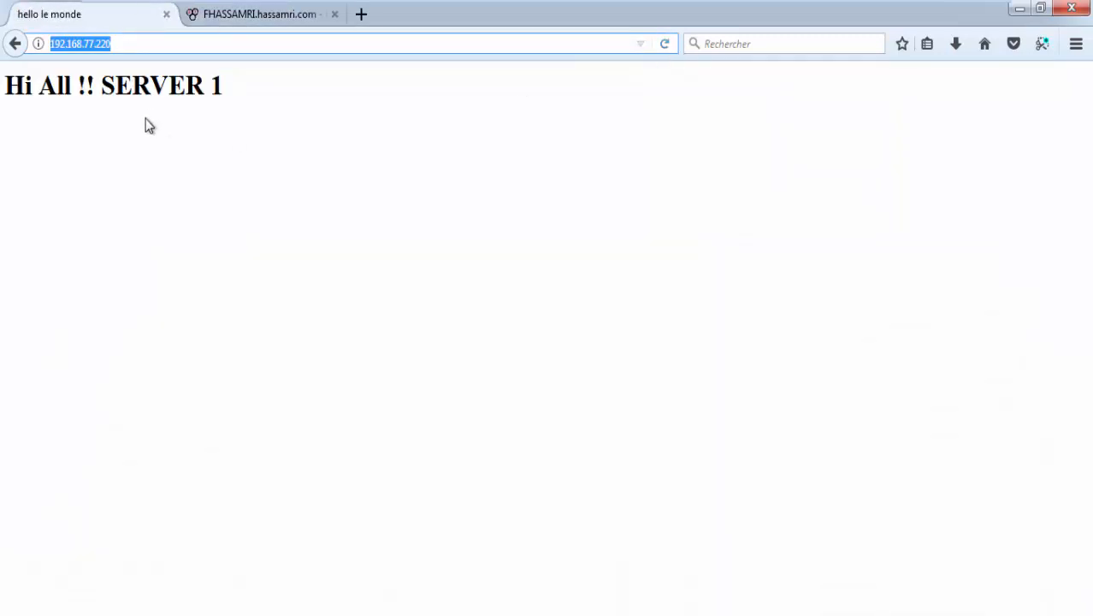
pyautogui.click(260, 17)
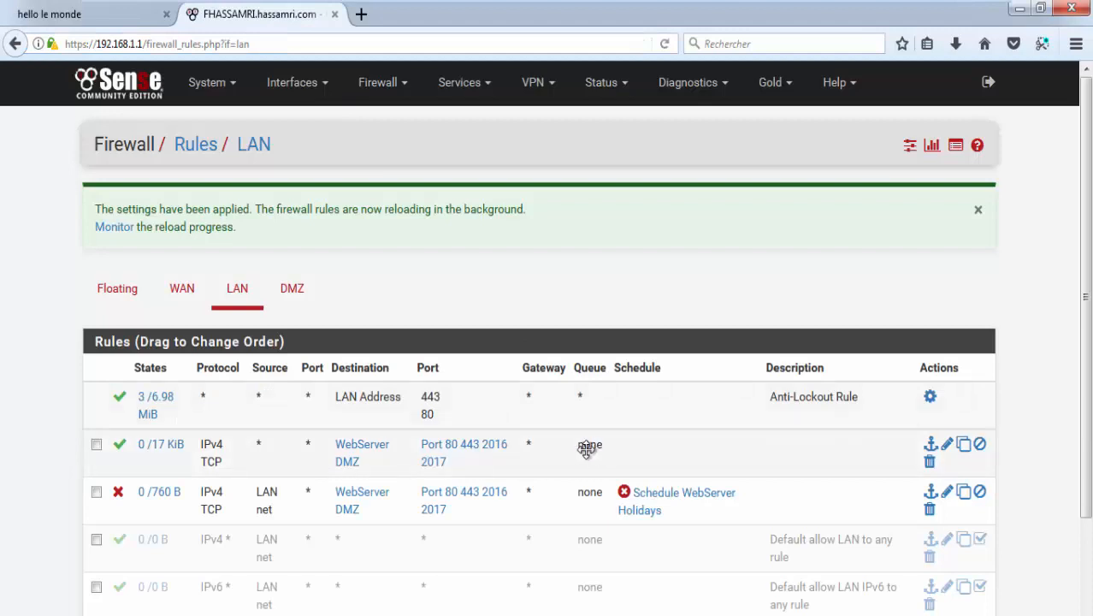
pyautogui.moveTo(623, 508)
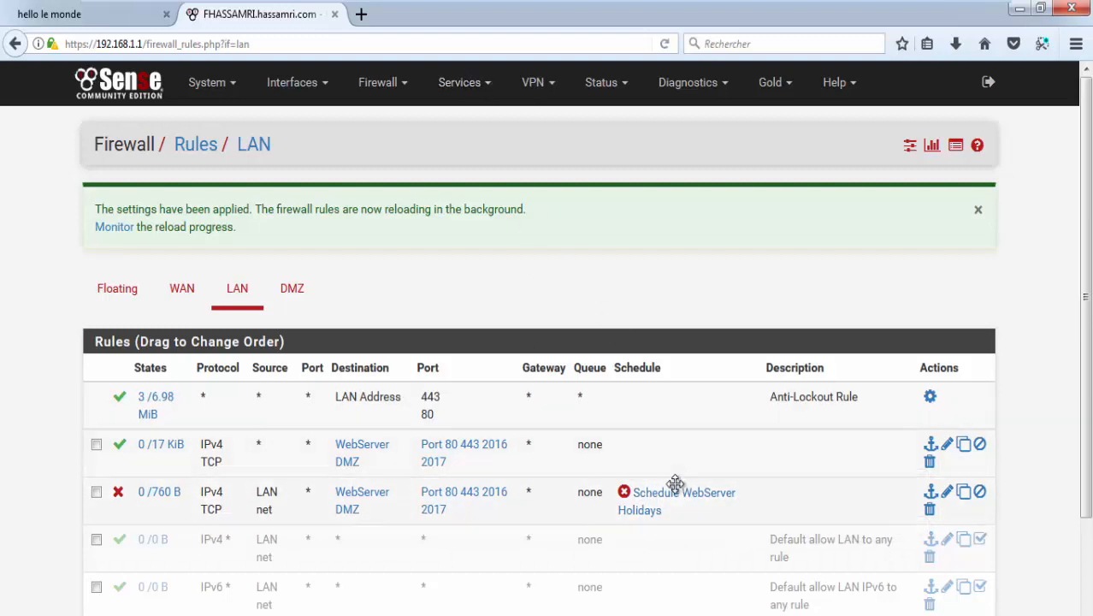
pyautogui.scroll(-3, 474, 383)
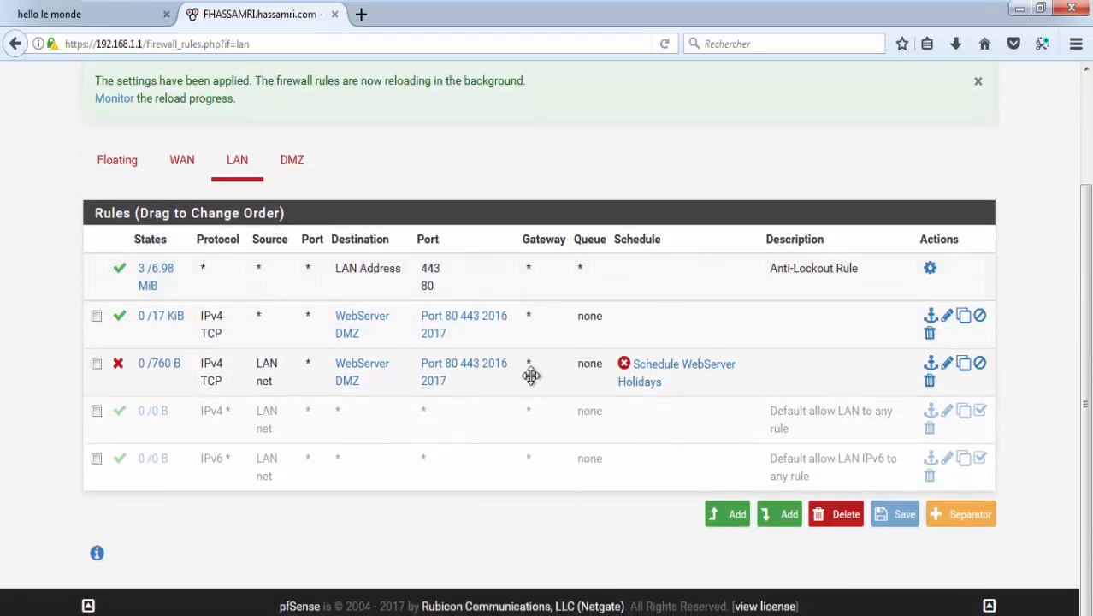
pyautogui.moveTo(530, 374); pyautogui.dragTo(532, 422)
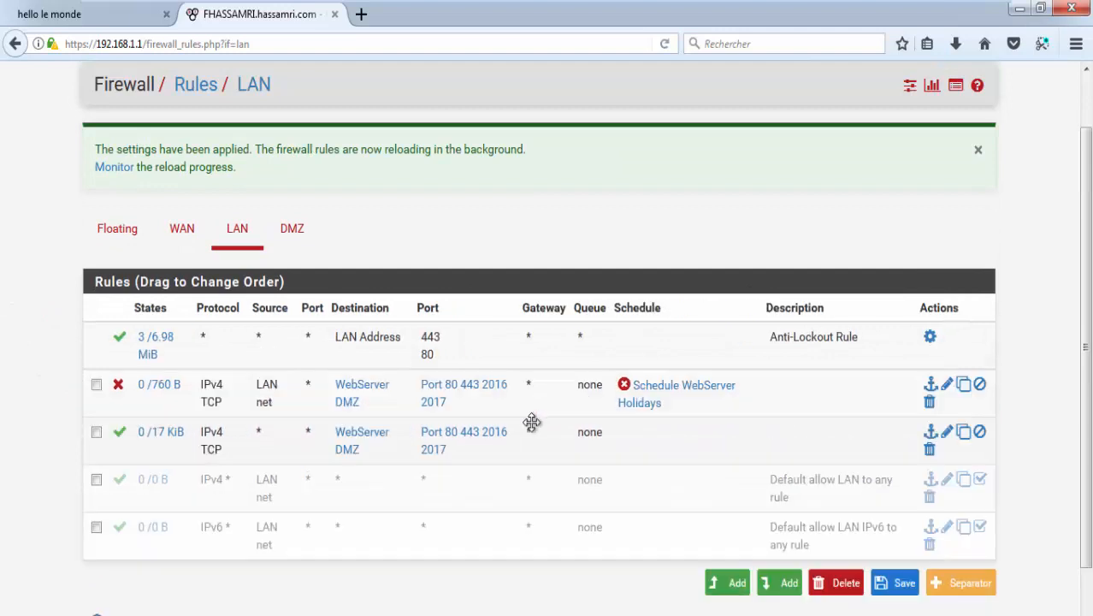
pyautogui.moveTo(490, 444)
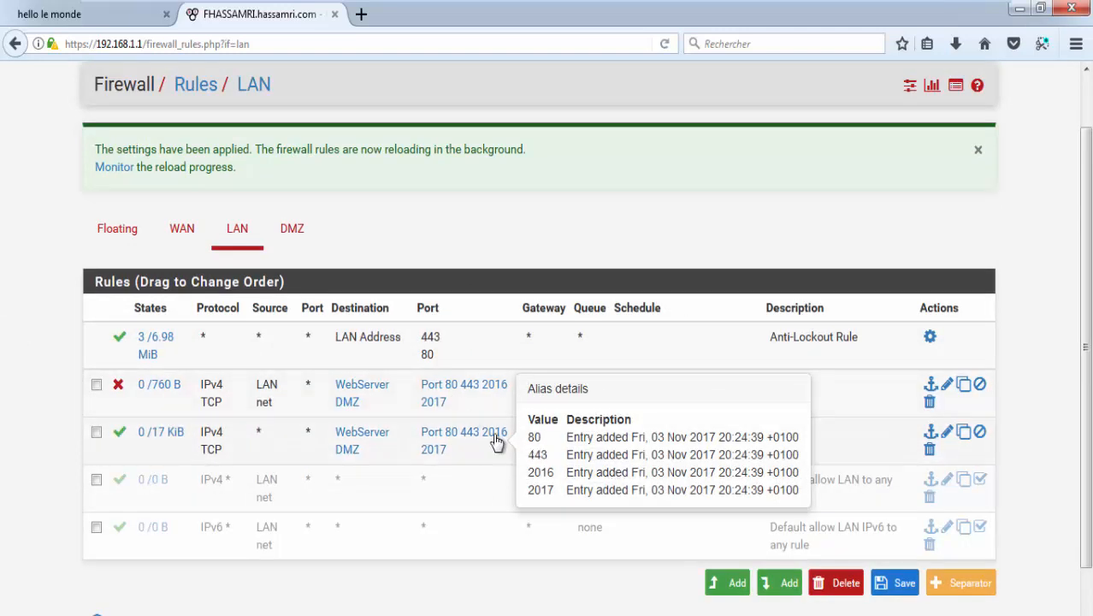
pyautogui.moveTo(347, 402)
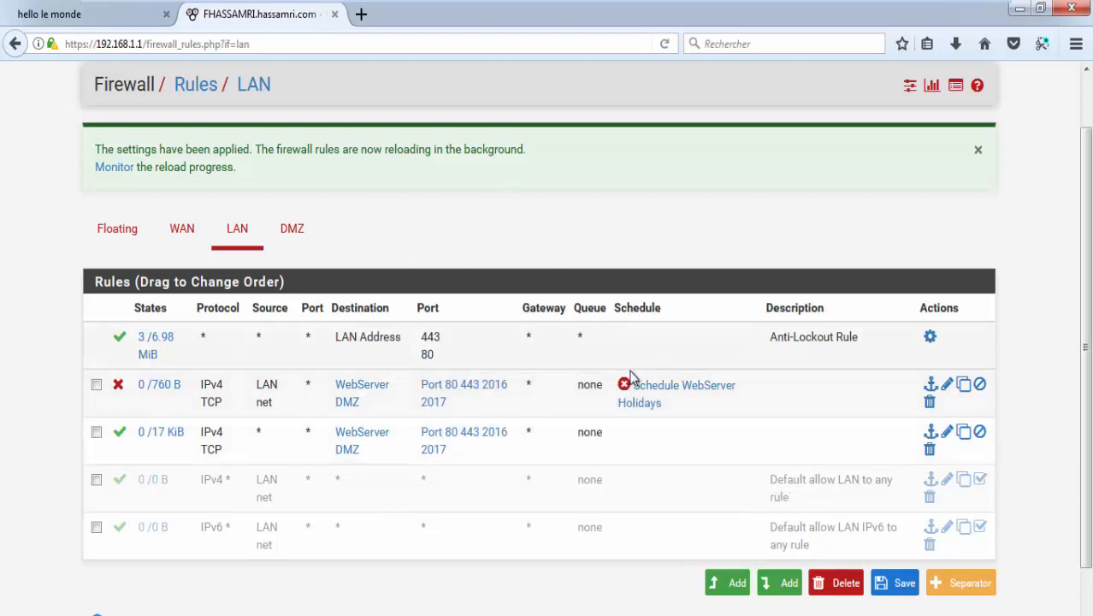
pyautogui.moveTo(539, 440); pyautogui.dragTo(529, 399)
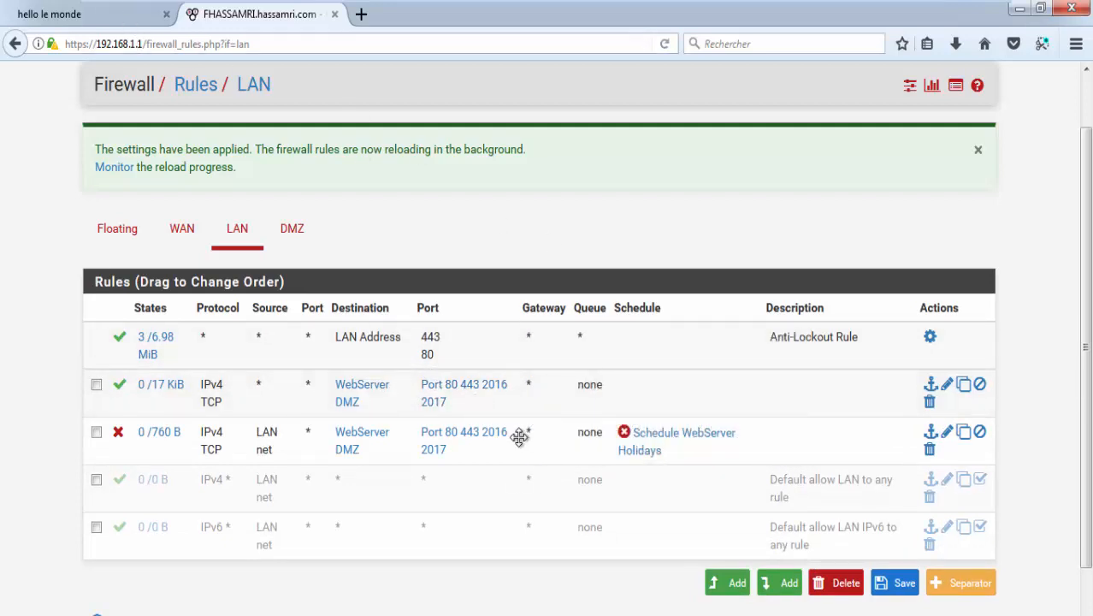
pyautogui.moveTo(518, 435); pyautogui.dragTo(500, 402)
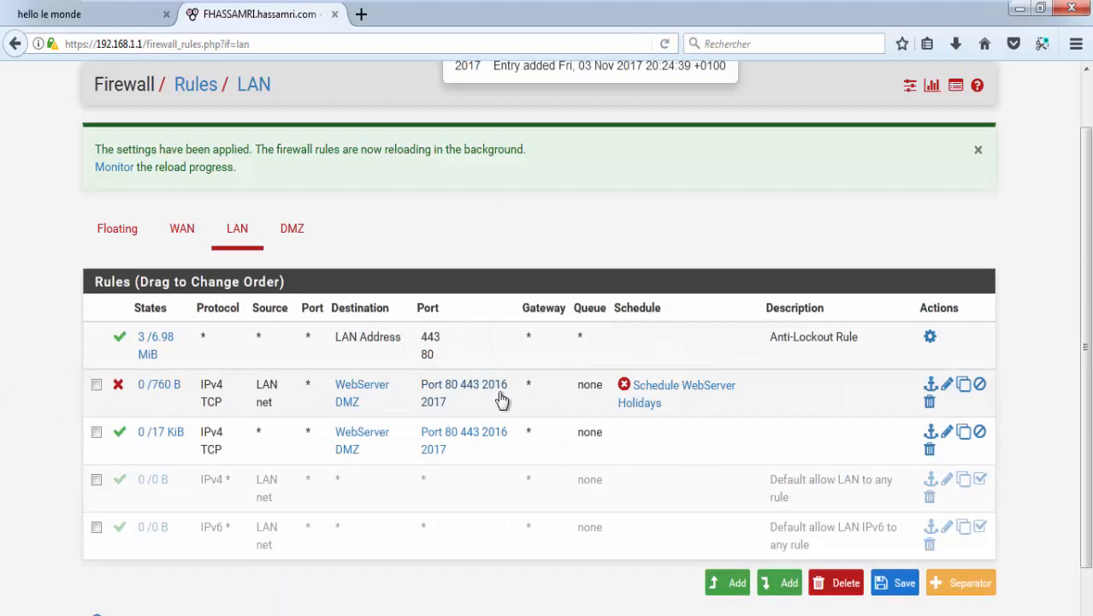
pyautogui.moveTo(660, 402)
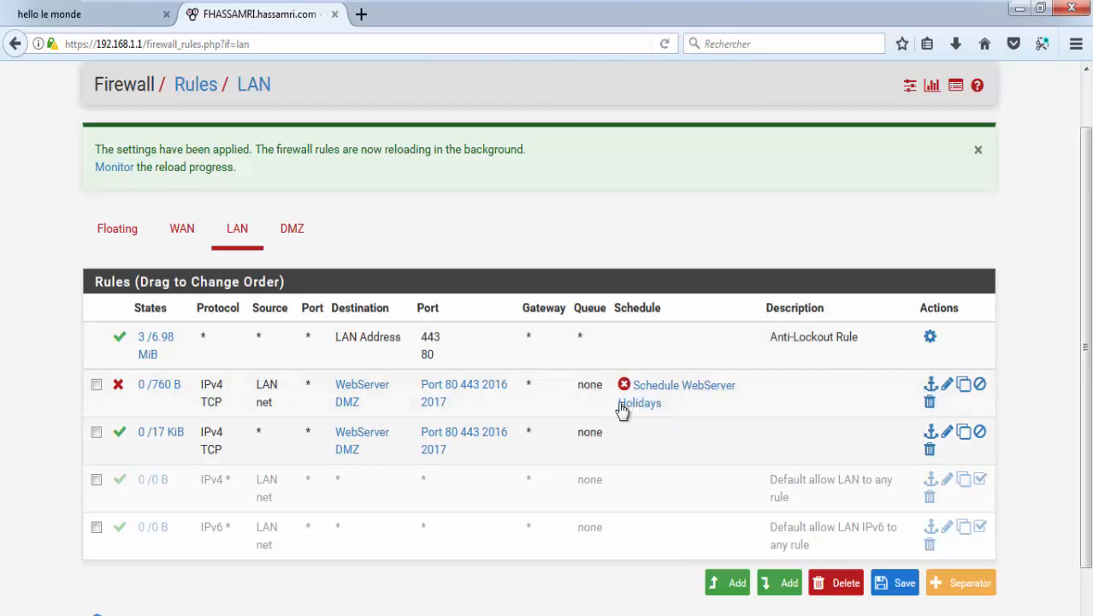
pyautogui.moveTo(627, 411)
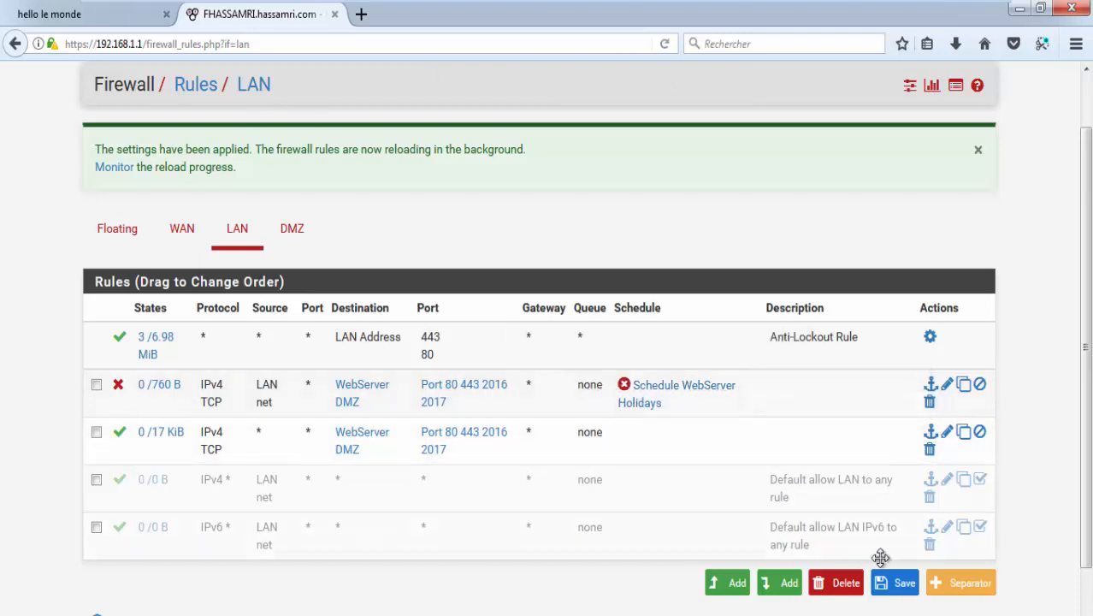
# Step: Save and apply the restored LAN rule order, then reload the web server page
pyautogui.click(893, 587)
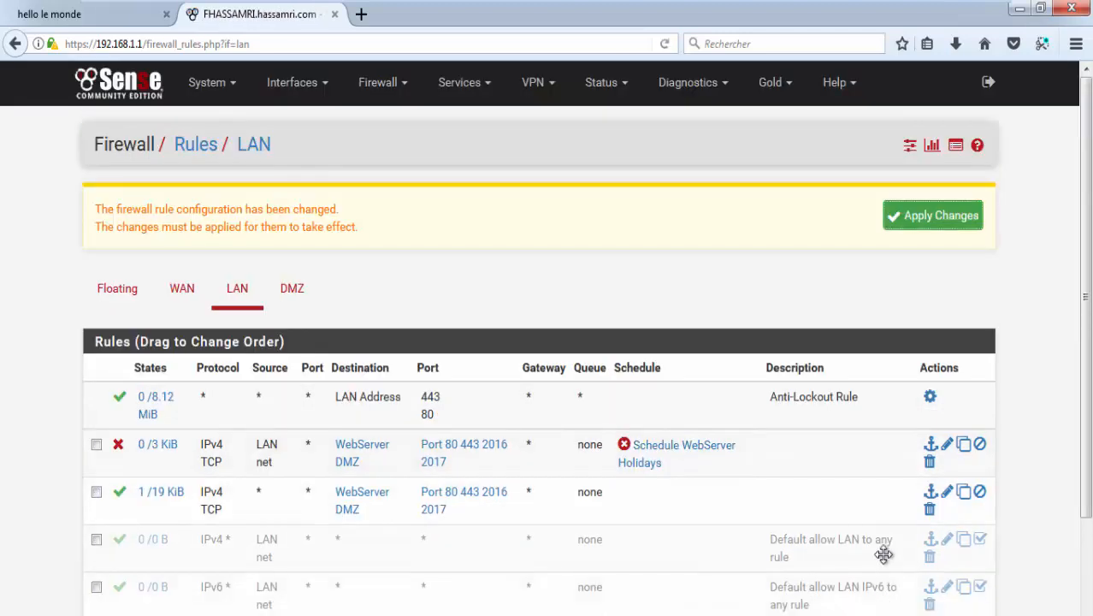
pyautogui.click(924, 250)
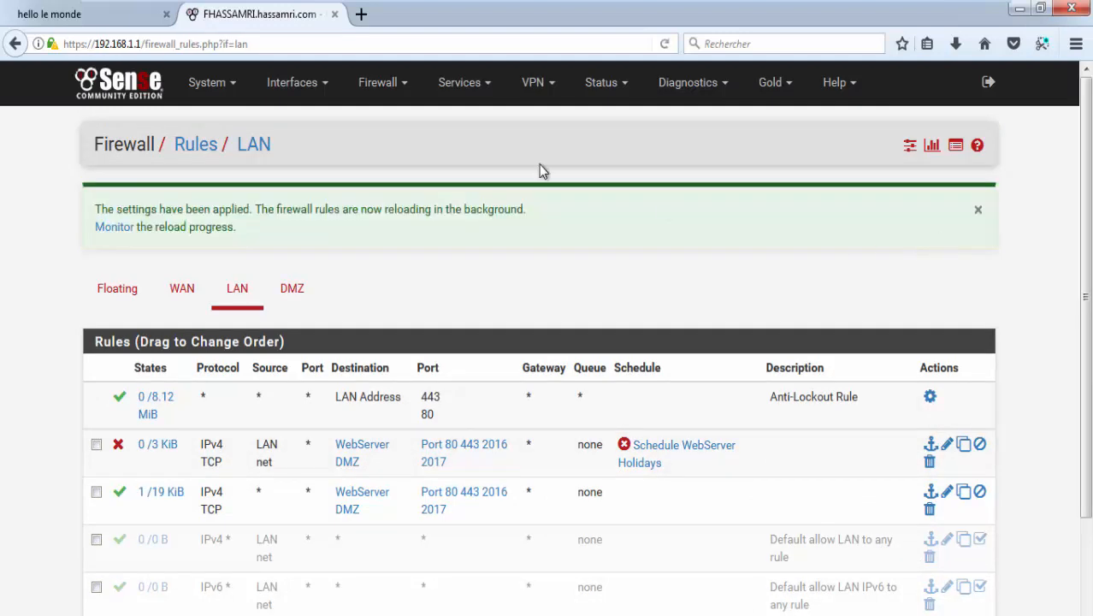
pyautogui.click(89, 14)
pyautogui.click(665, 45)
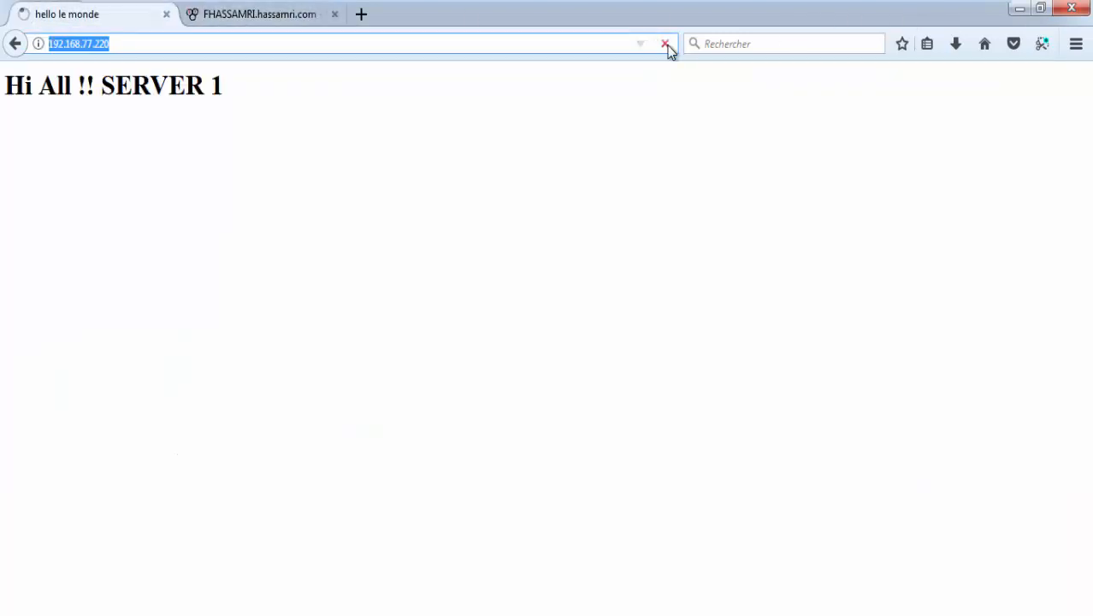
# Step: Copy the 192.168.77.220 address, load it in a new tab, and close the old 'hello le monde' tab
pyautogui.rightClick(89, 44)
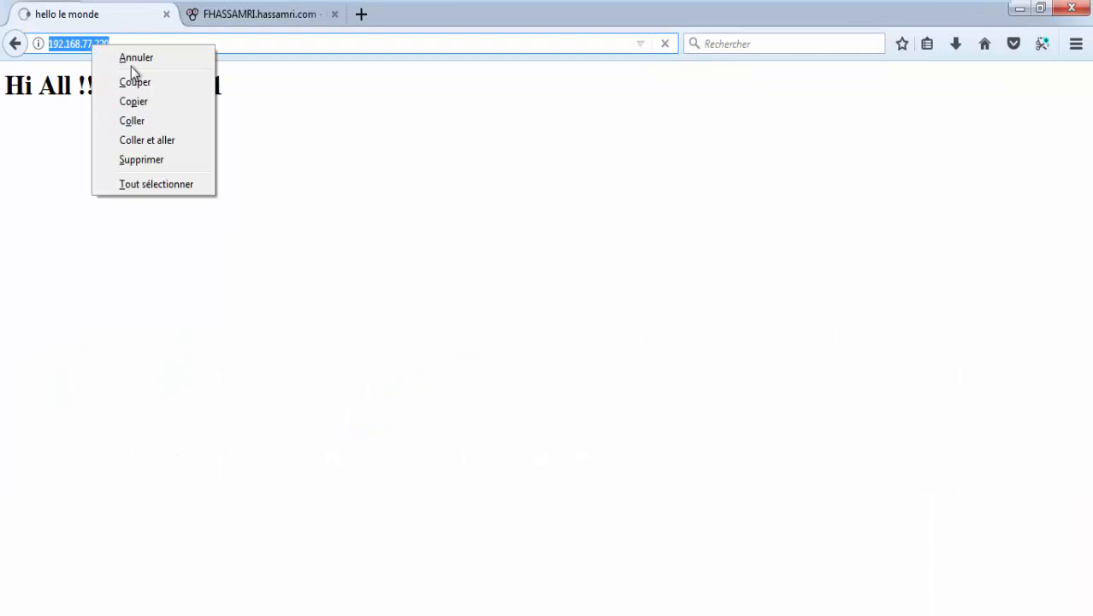
pyautogui.click(156, 105)
pyautogui.click(347, 13)
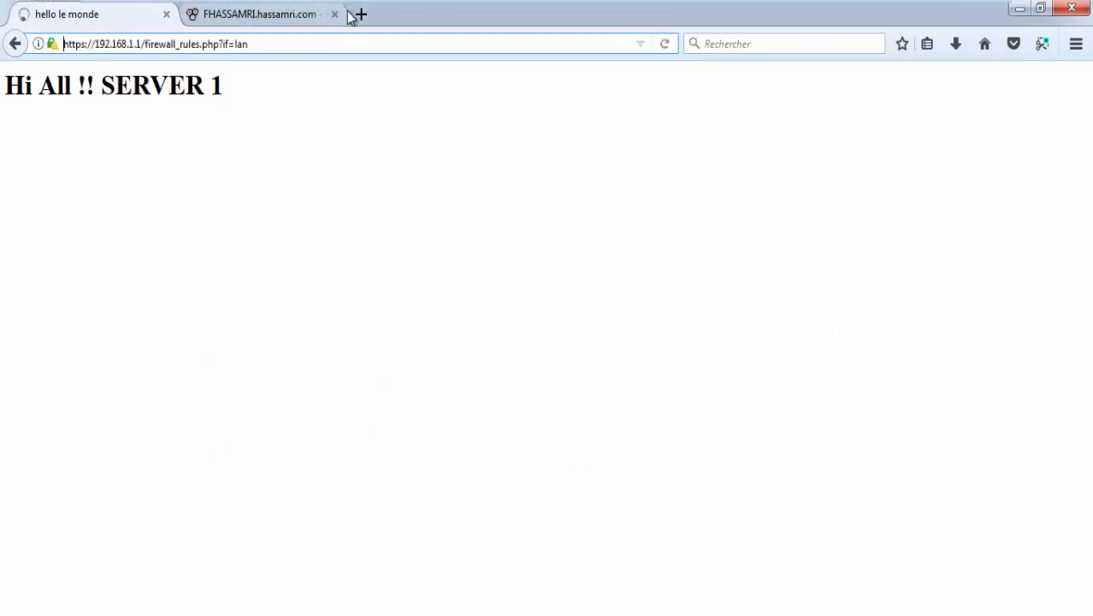
pyautogui.click(361, 15)
pyautogui.write('http://192.168.77.220/')
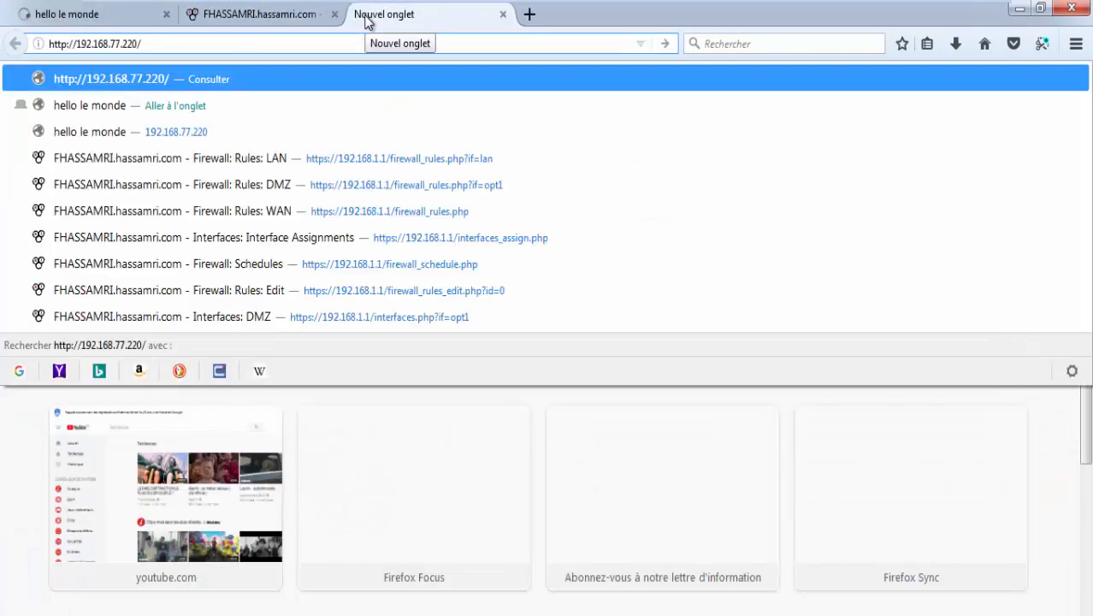
pyautogui.press('Return')
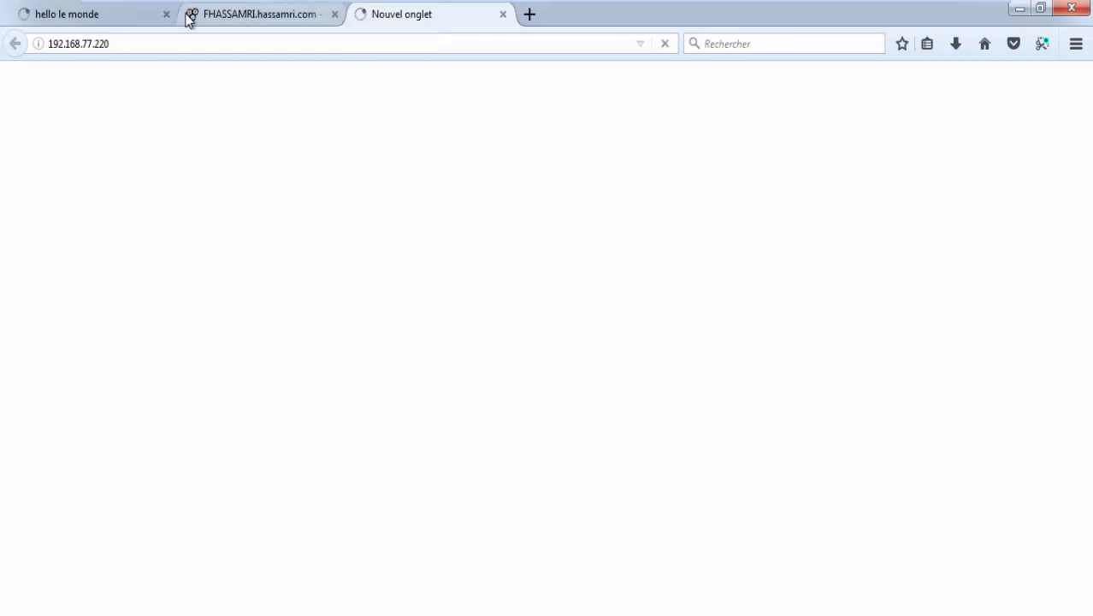
pyautogui.click(167, 14)
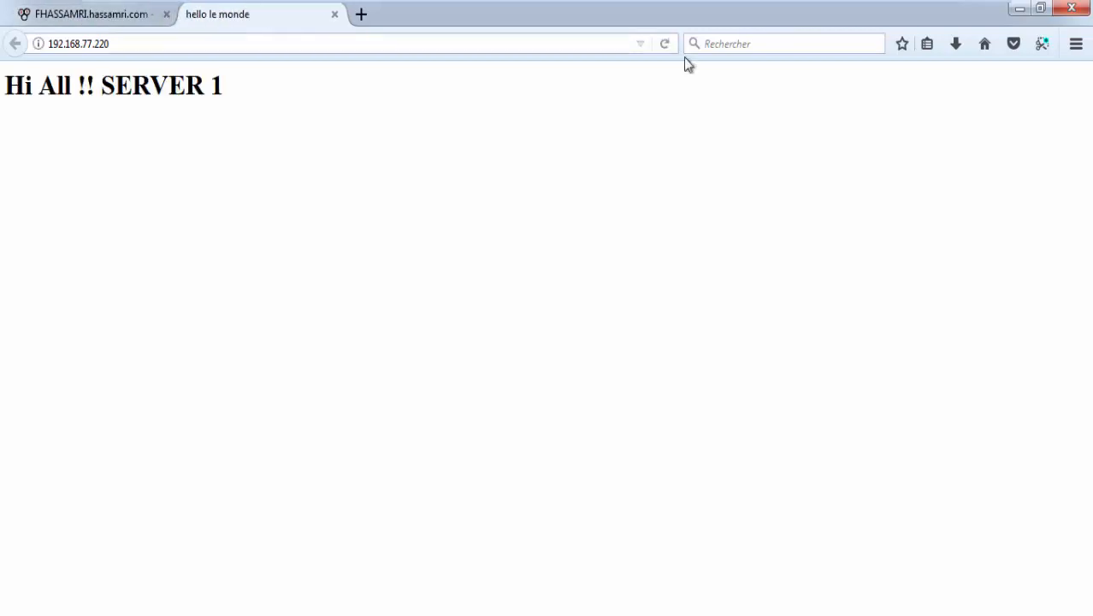
# Step: Clear Firefox's cached web content from Options > Vie privée et sécurité
pyautogui.click(1078, 47)
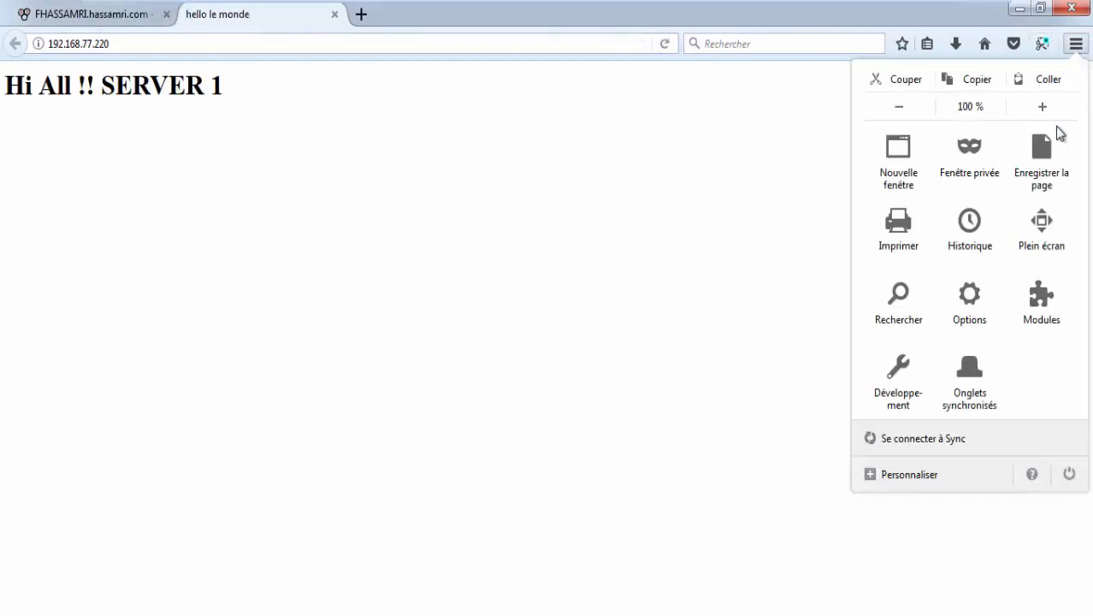
pyautogui.click(996, 303)
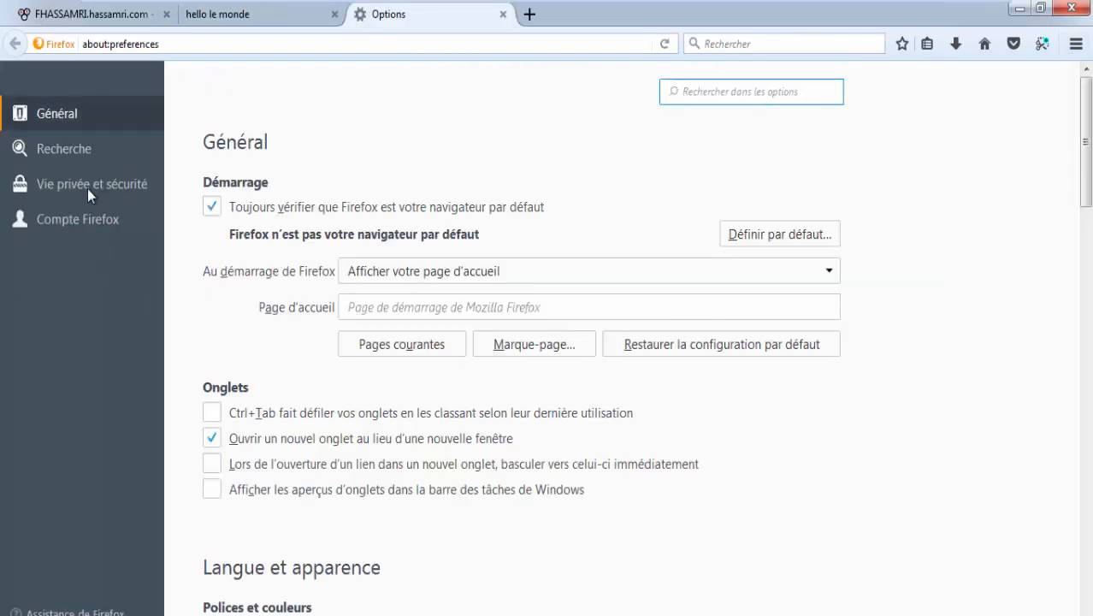
pyautogui.click(87, 184)
pyautogui.scroll(-5, 254, 372)
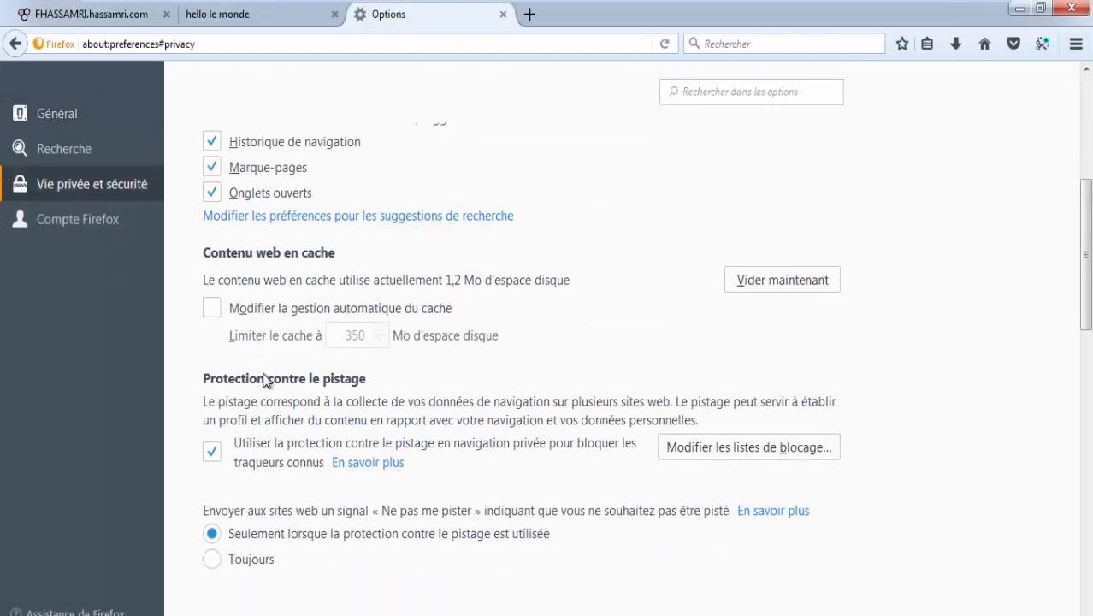
pyautogui.click(778, 279)
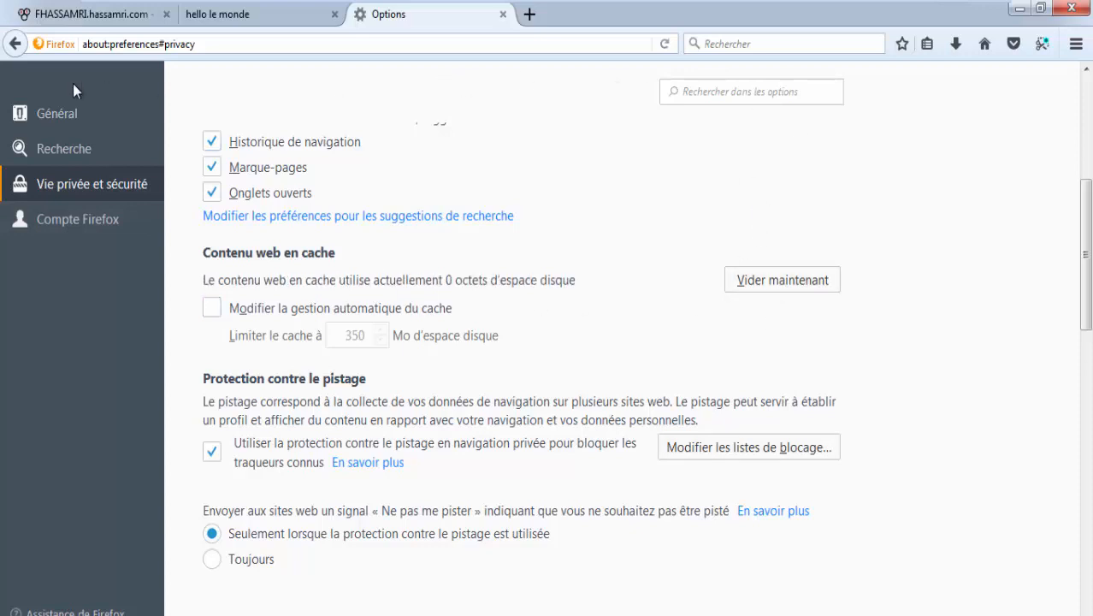
# Step: Close the browser window from the web server tab, confirming that all three tabs should close
pyautogui.click(298, 17)
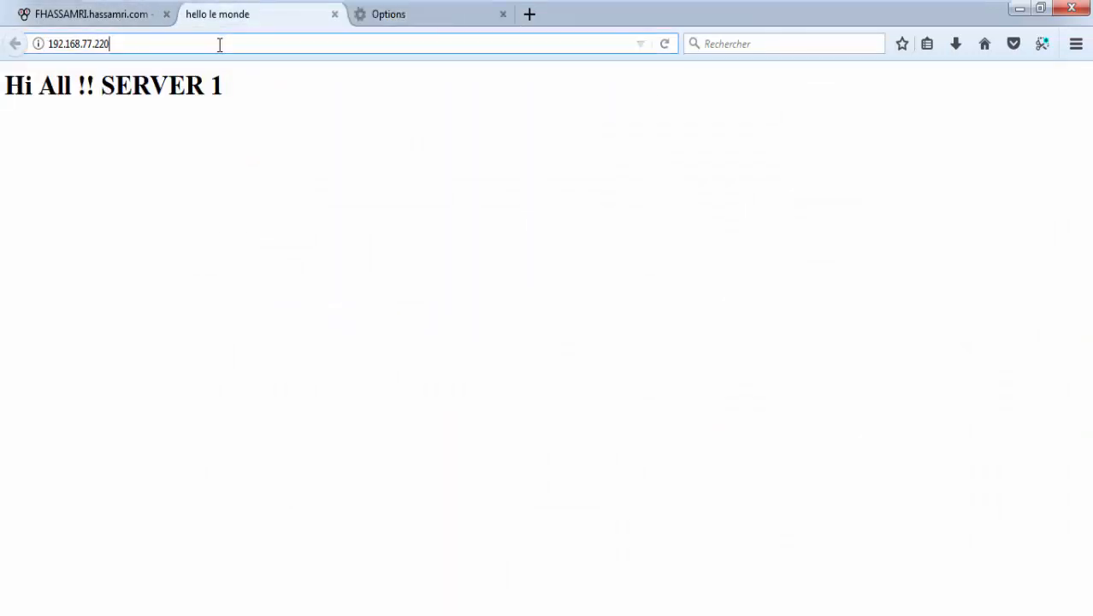
pyautogui.click(220, 45)
pyautogui.click(1072, 9)
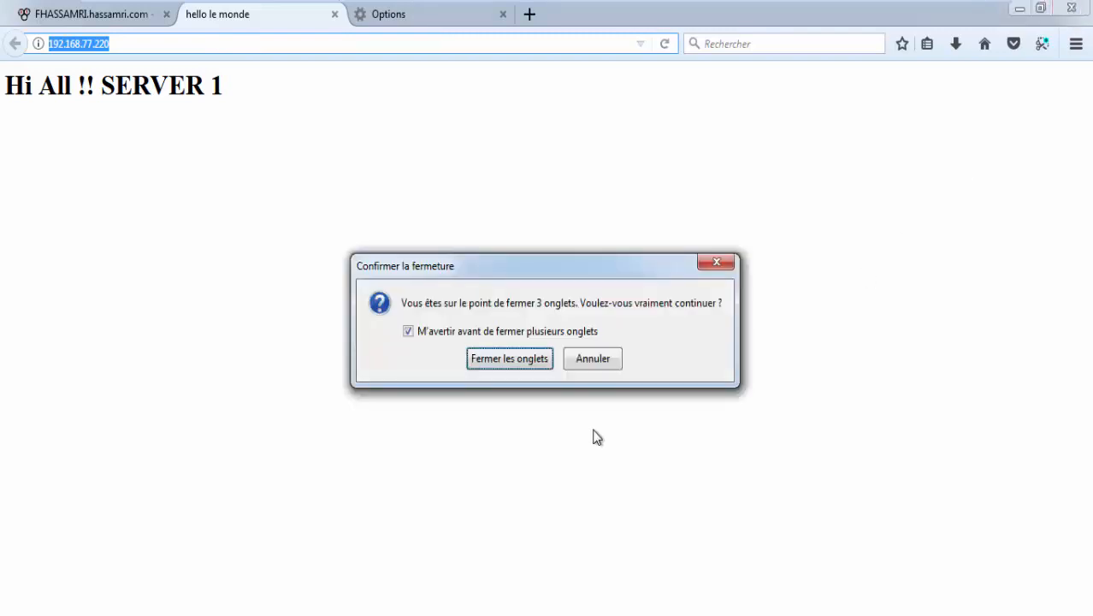
pyautogui.click(509, 359)
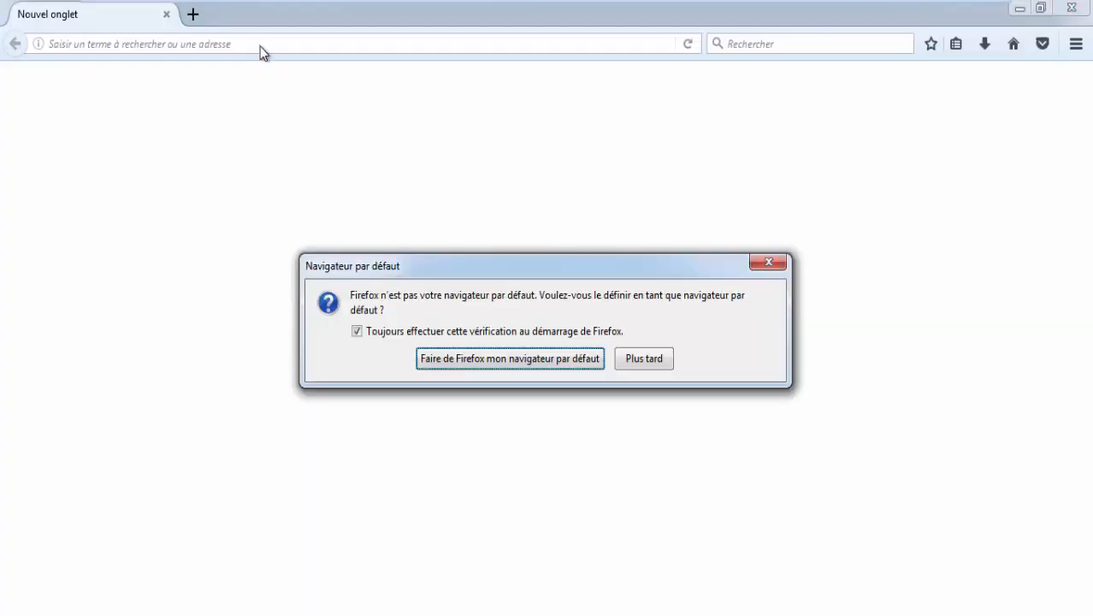
# Step: Postpone the default-browser prompt and load 192.168.77.220 from the address-bar suggestions
pyautogui.click(645, 359)
pyautogui.click(325, 44)
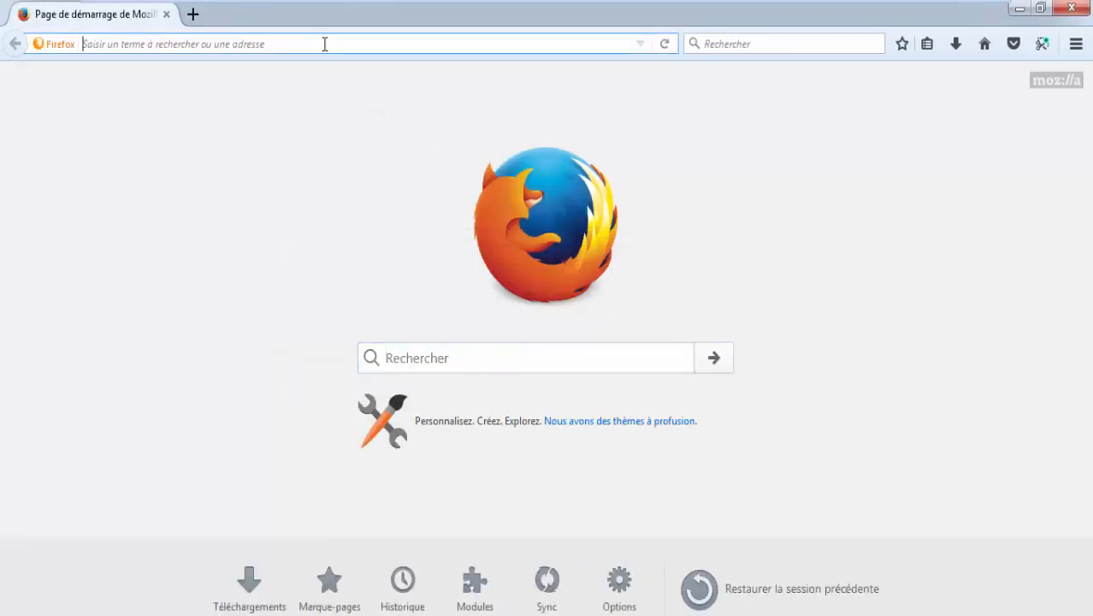
pyautogui.press('Down')
pyautogui.press('Return')
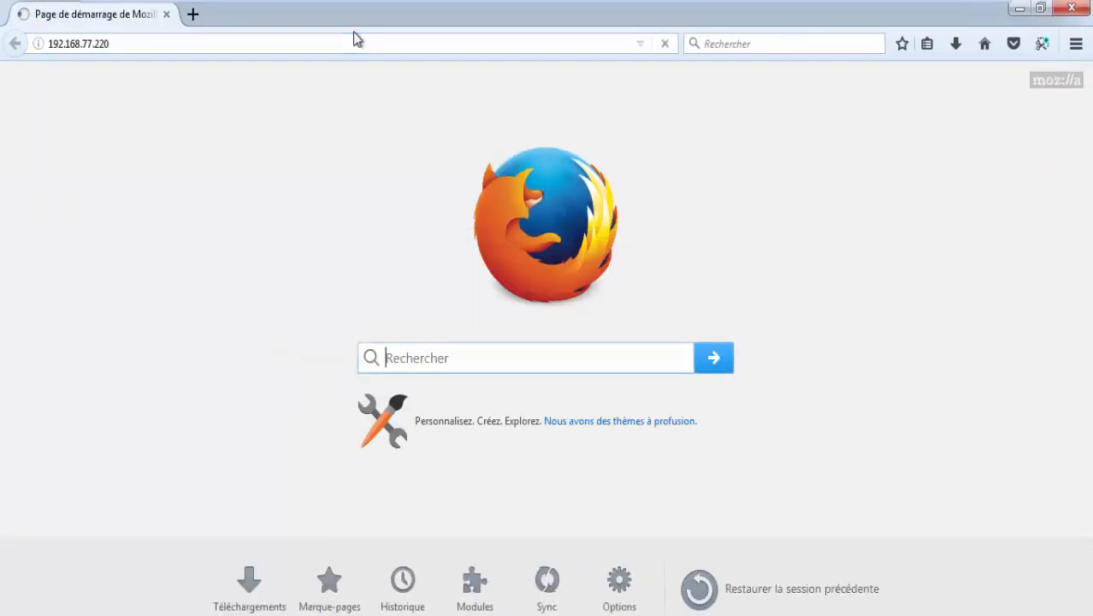
# Step: Open 192.168.1.1 in a new tab and sign in to pfSense with the administrator credentials
pyautogui.click(192, 15)
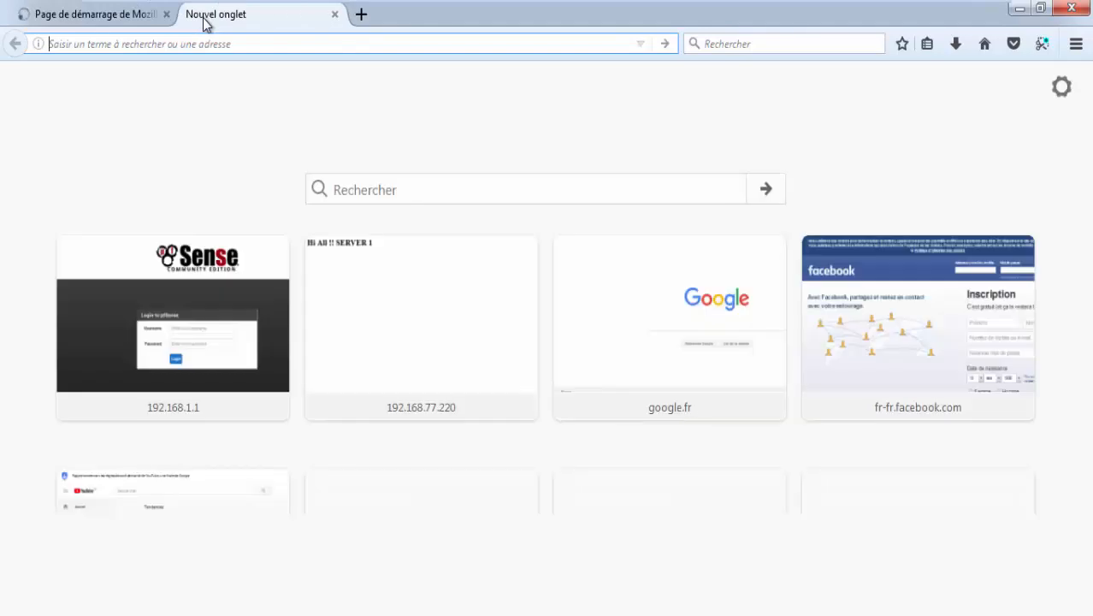
pyautogui.write('192.168.1.1/')
pyautogui.press('Return')
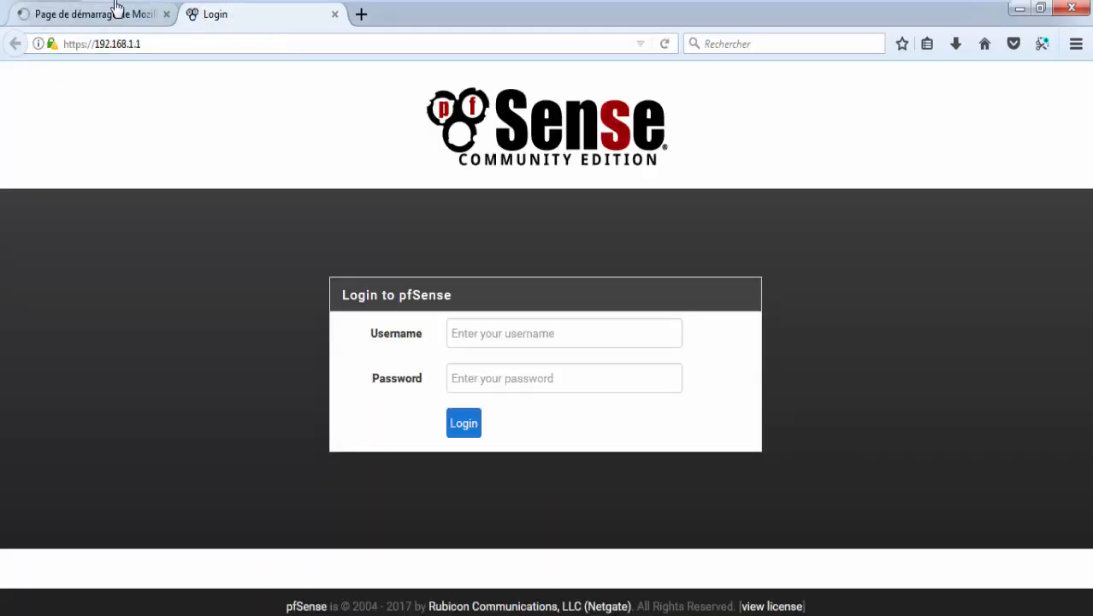
pyautogui.moveTo(112, 10)
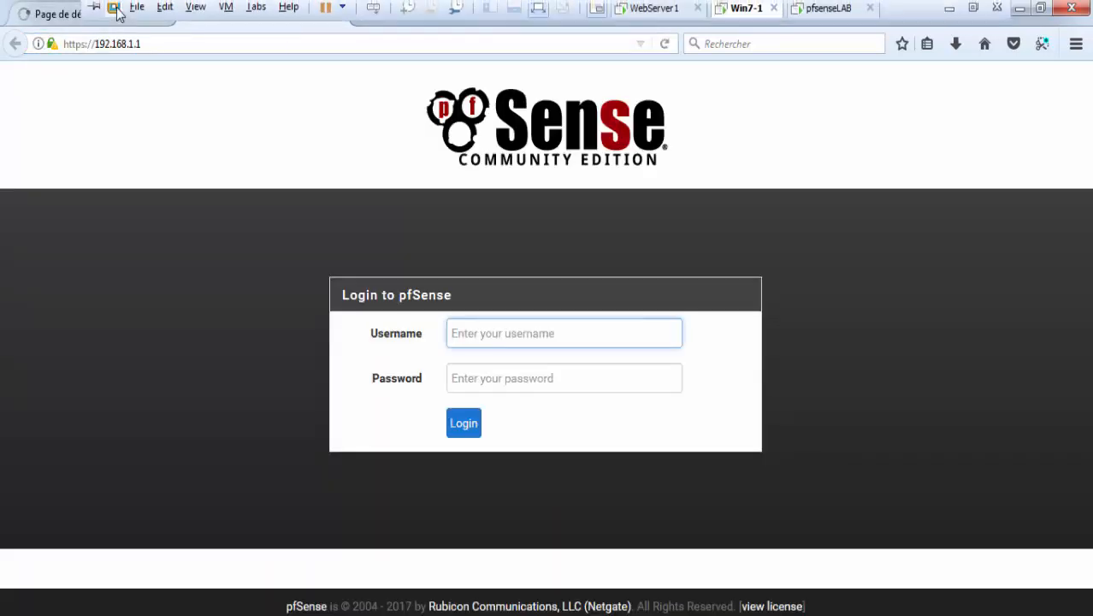
pyautogui.click(46, 17)
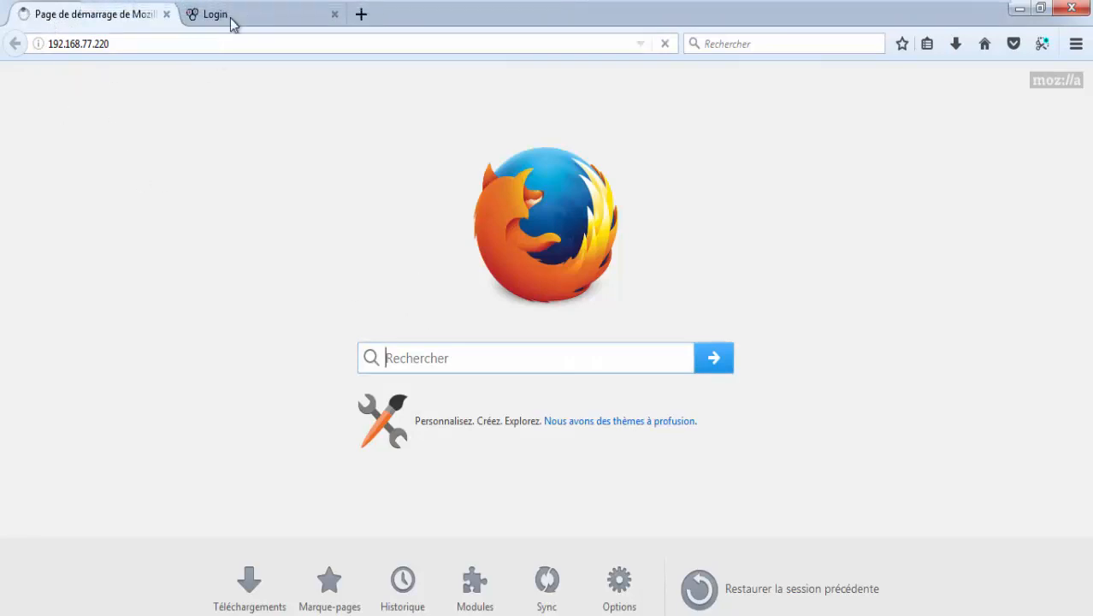
pyautogui.click(229, 19)
pyautogui.write('admi')
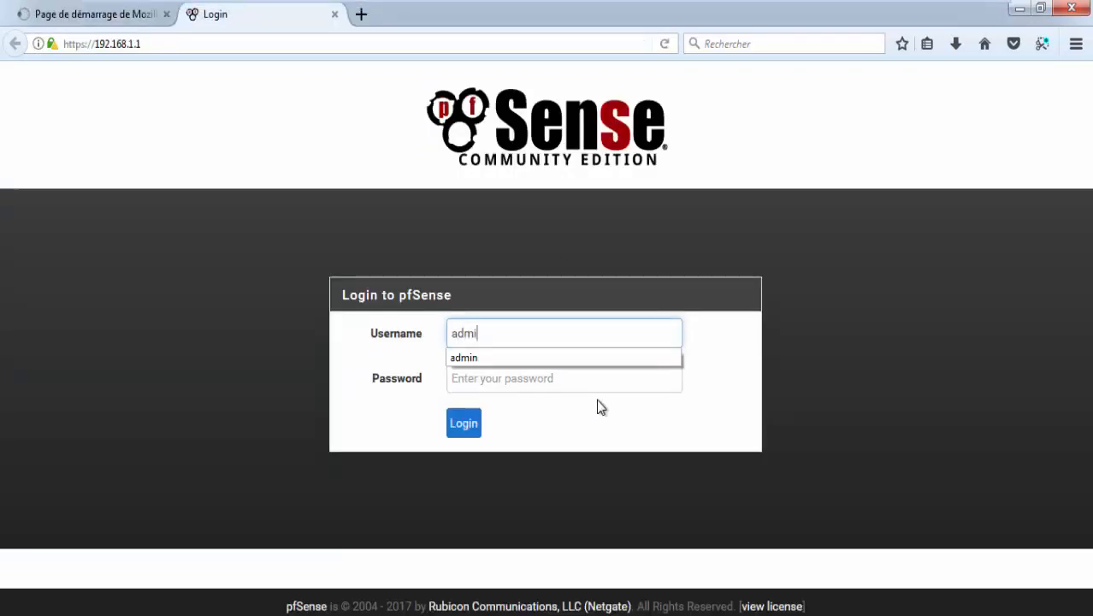
pyautogui.write('n')
pyautogui.press('Tab')
pyautogui.write('pf')
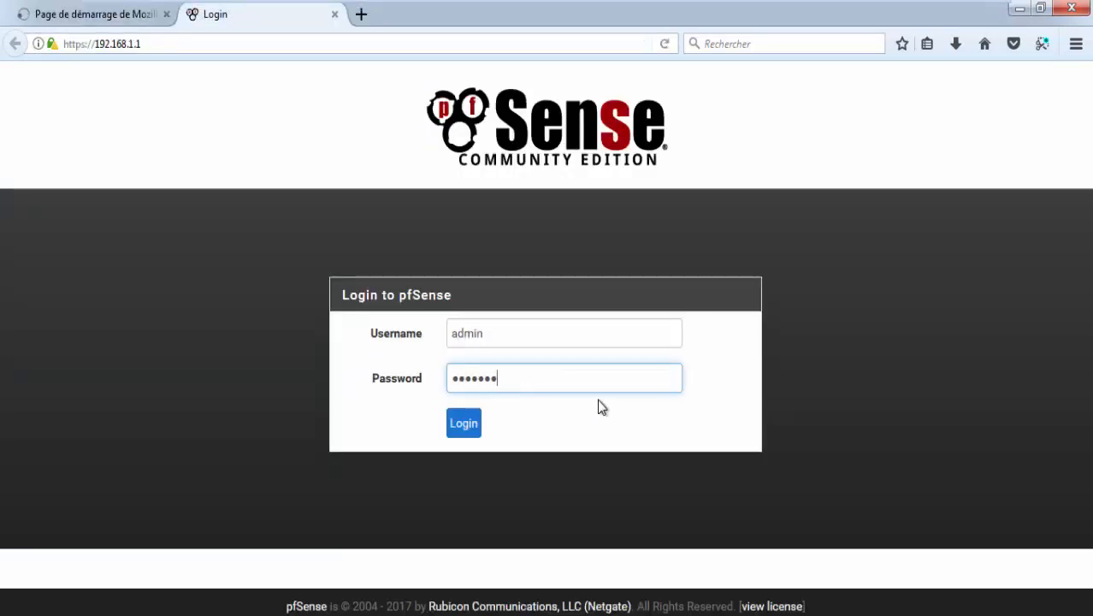
pyautogui.press('Return')
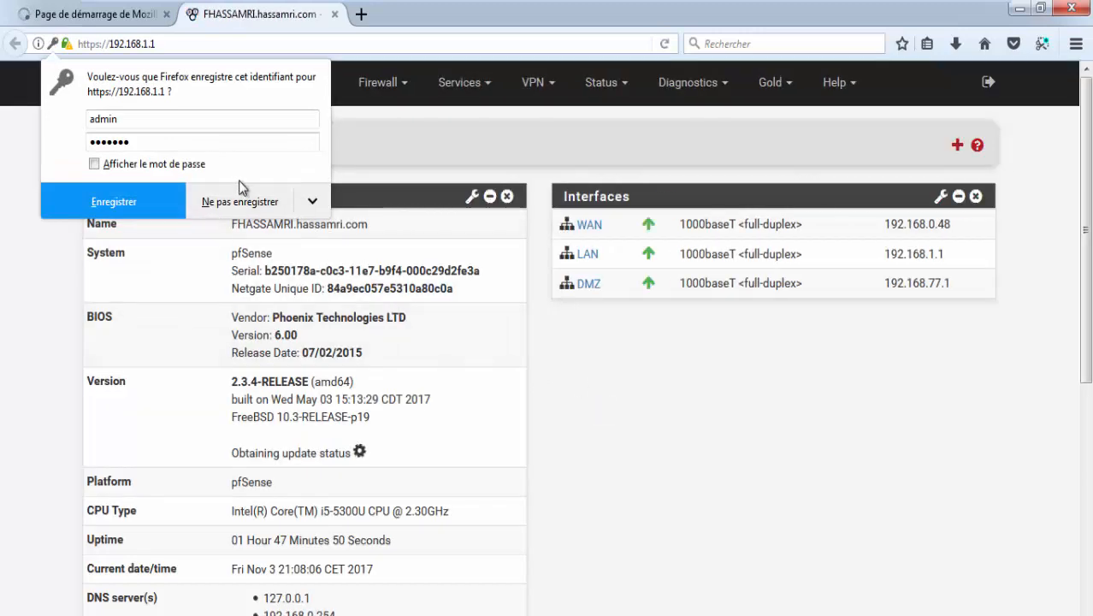
# Step: Decline saving the login and go to Firewall > Schedules to list Schedule_WebServer_Holidays
pyautogui.click(240, 202)
pyautogui.click(353, 95)
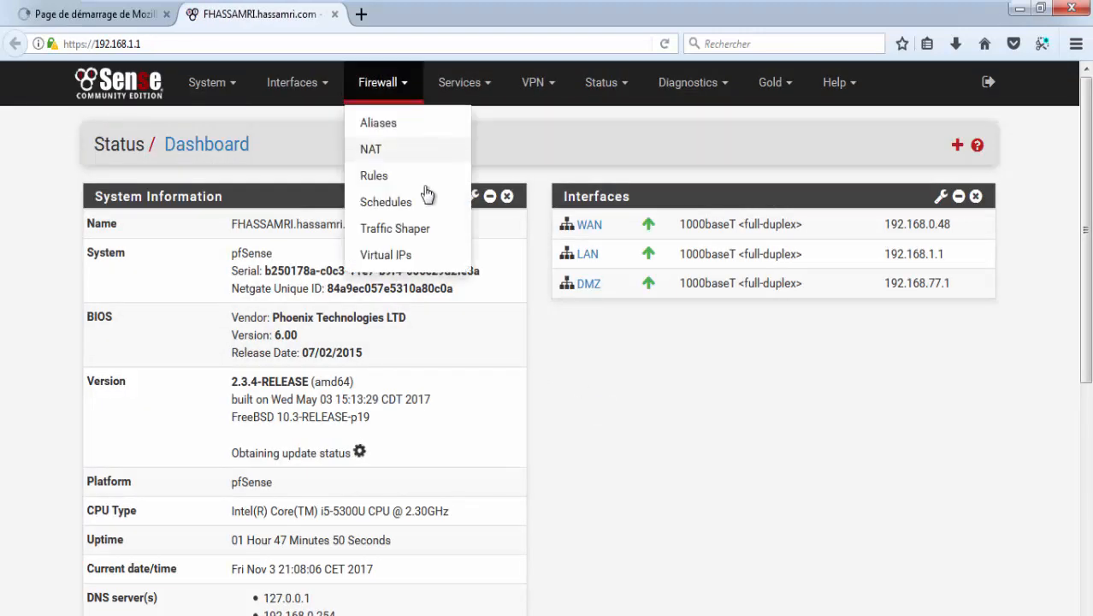
pyautogui.click(399, 202)
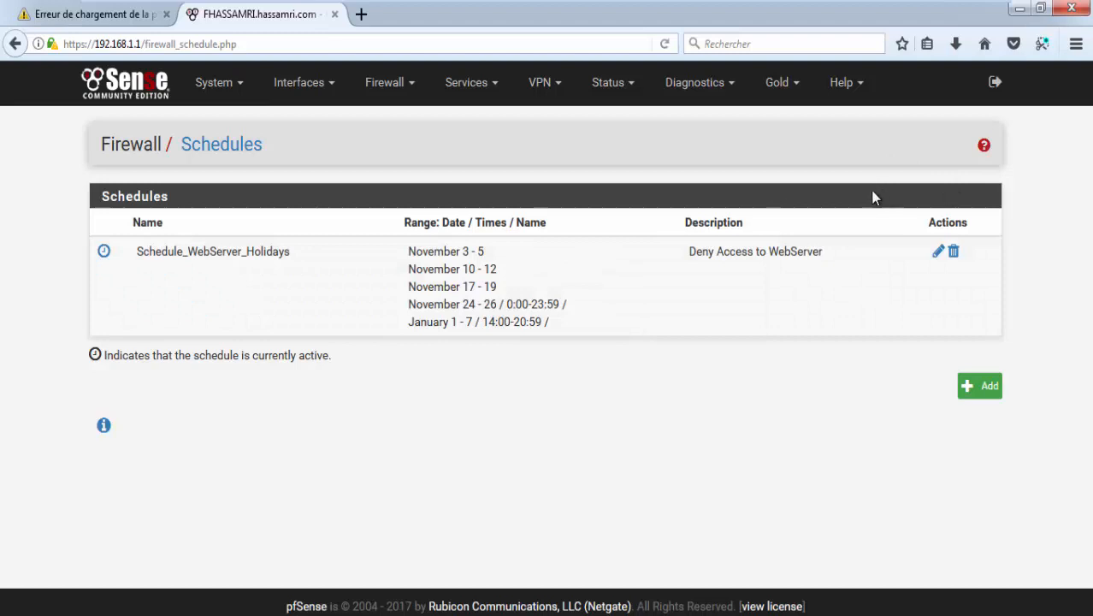
# Step: Attempt deleting Schedule_WebServer_Holidays, confirm, and highlight the 'Cannot delete schedule' in-use error
pyautogui.click(954, 253)
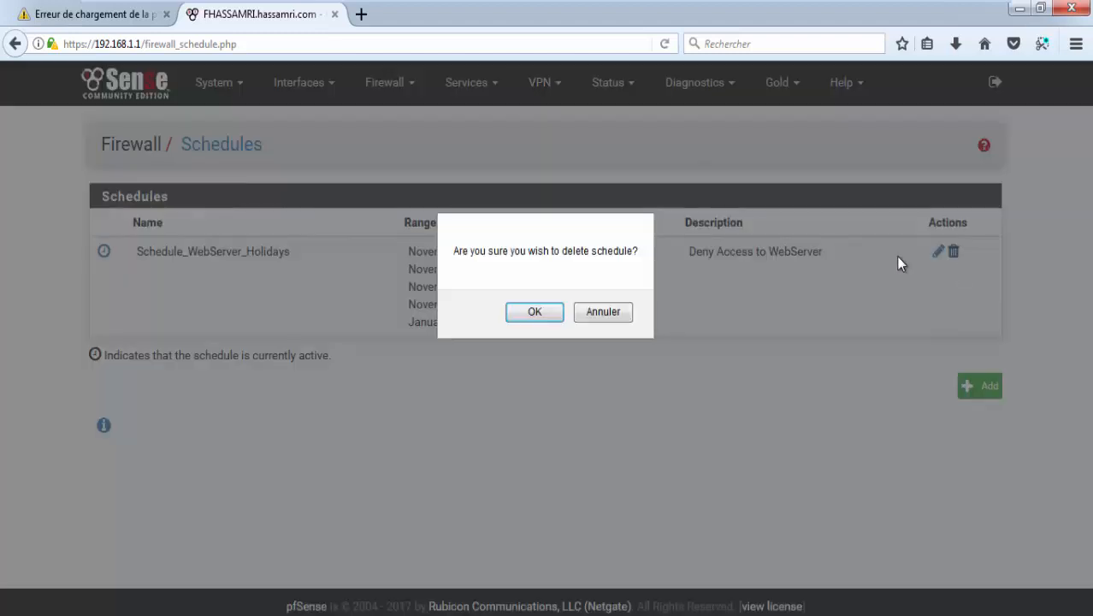
pyautogui.click(535, 311)
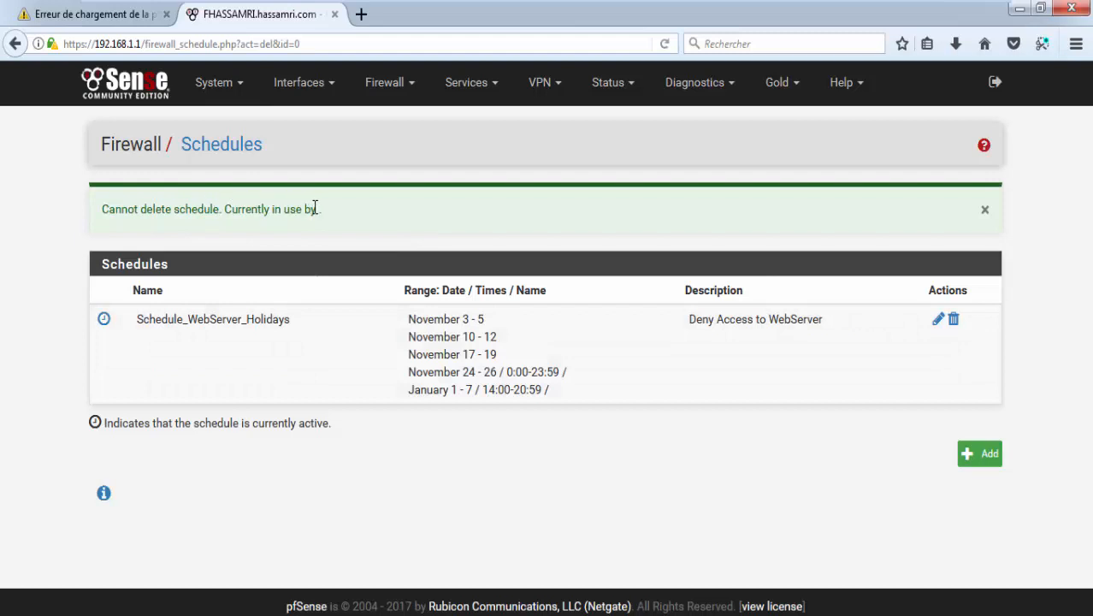
pyautogui.moveTo(318, 211); pyautogui.dragTo(405, 229)
pyautogui.moveTo(264, 203); pyautogui.dragTo(366, 210)
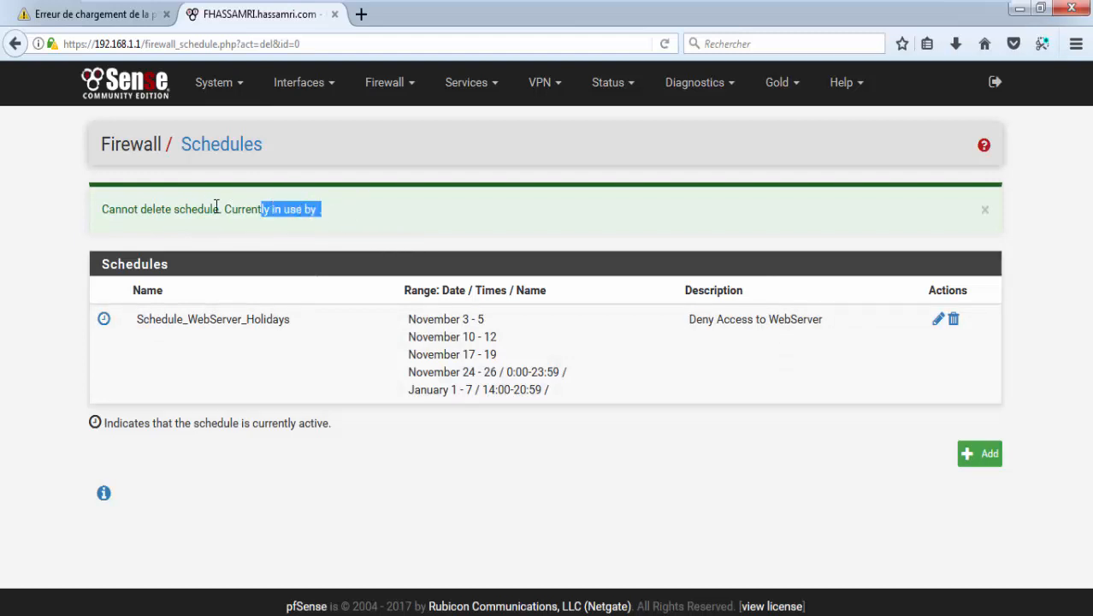
pyautogui.moveTo(216, 209); pyautogui.dragTo(334, 216)
pyautogui.moveTo(104, 209); pyautogui.dragTo(195, 182)
# Step: Exit VMware full-screen so Win7-1 appears inside the Workstation window beside the library
pyautogui.moveTo(727, 2)
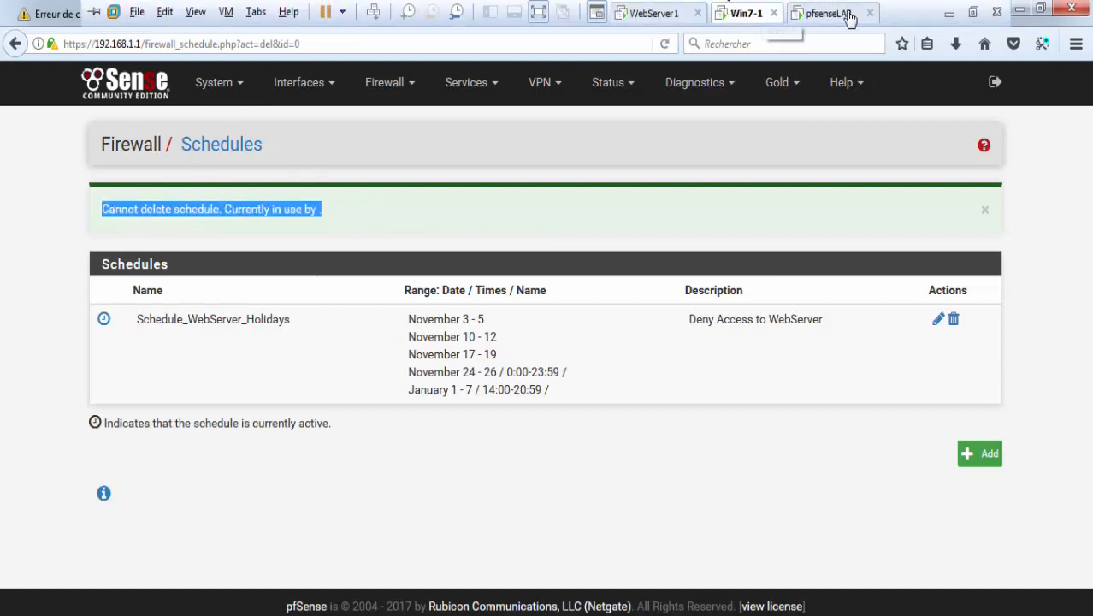
pyautogui.click(972, 14)
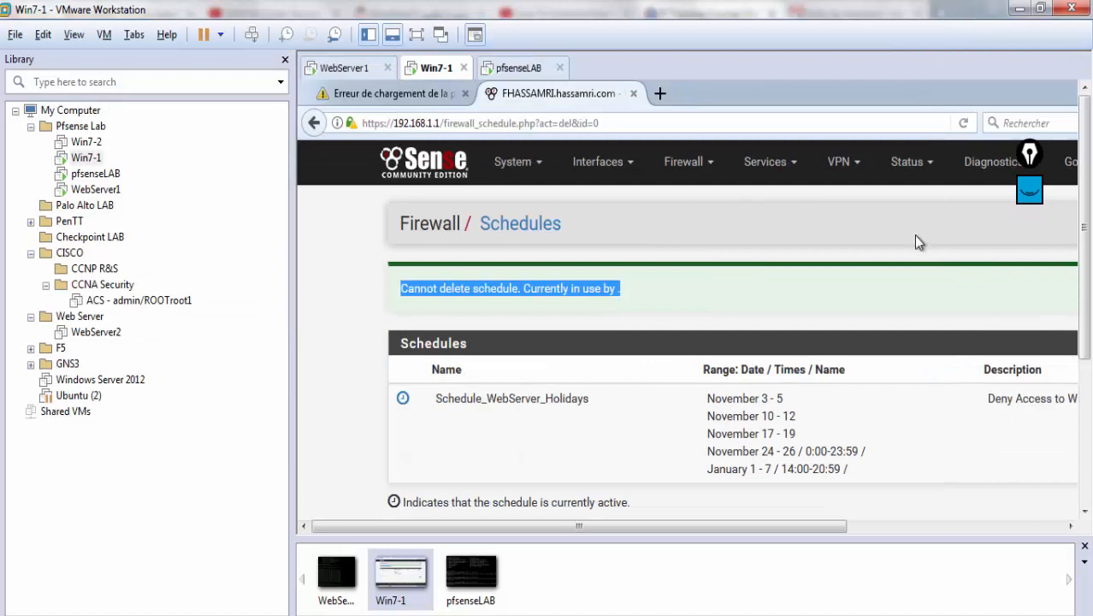